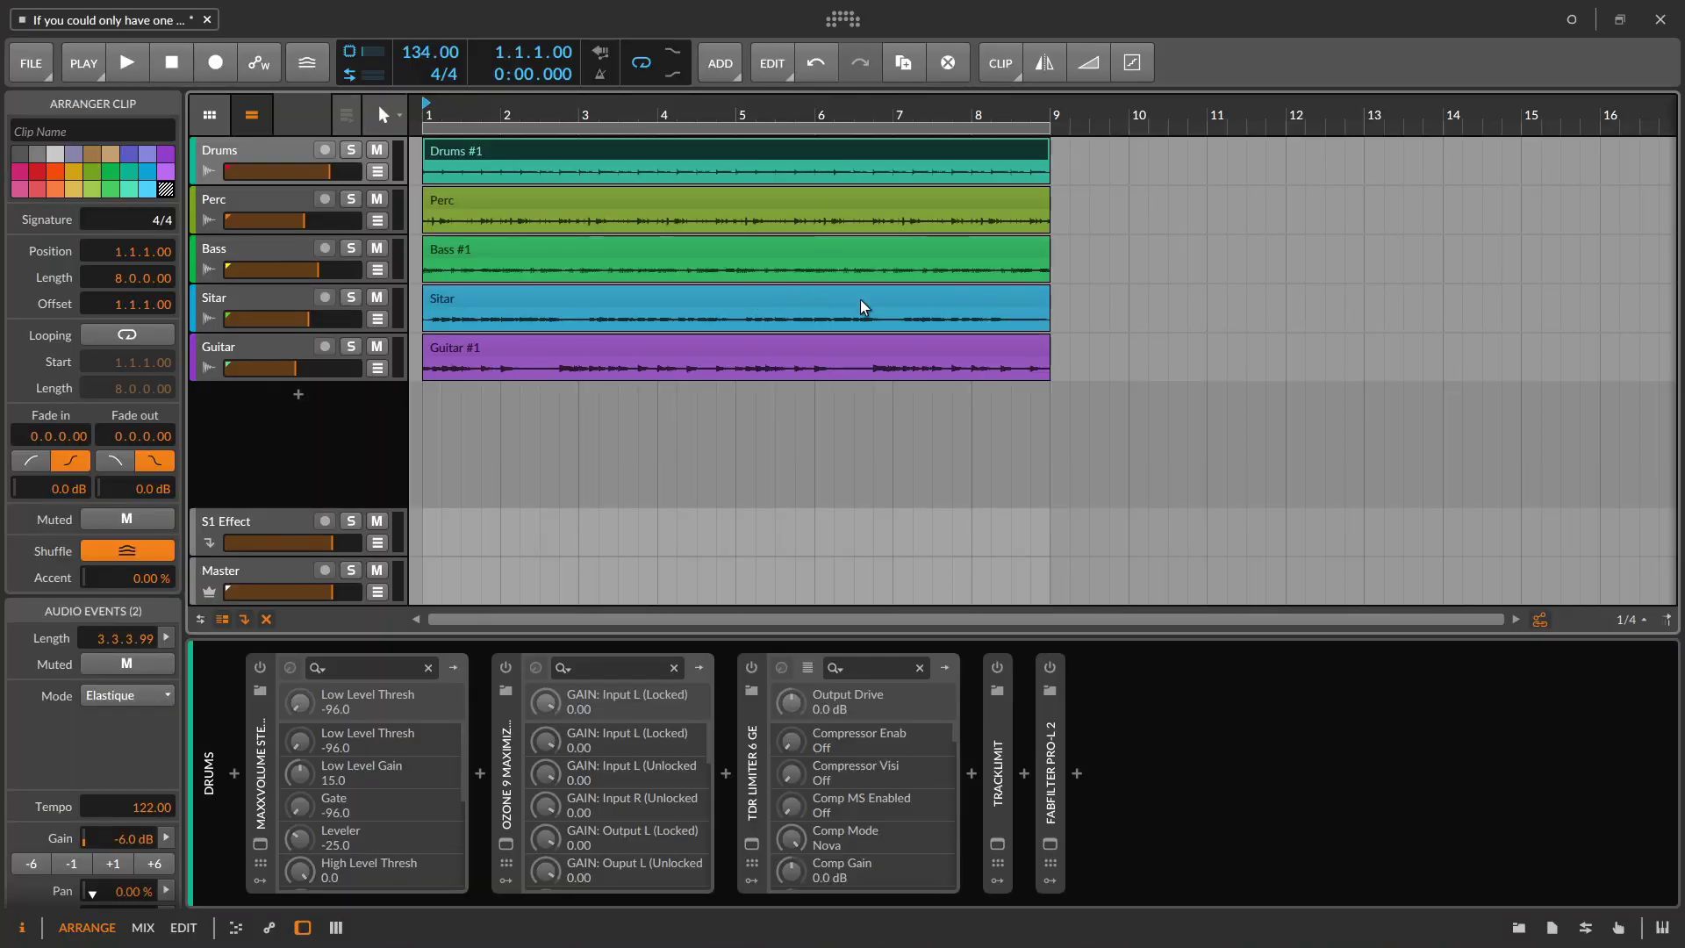
Step: Play the arrangement for a few seconds, then stop it
key(space)
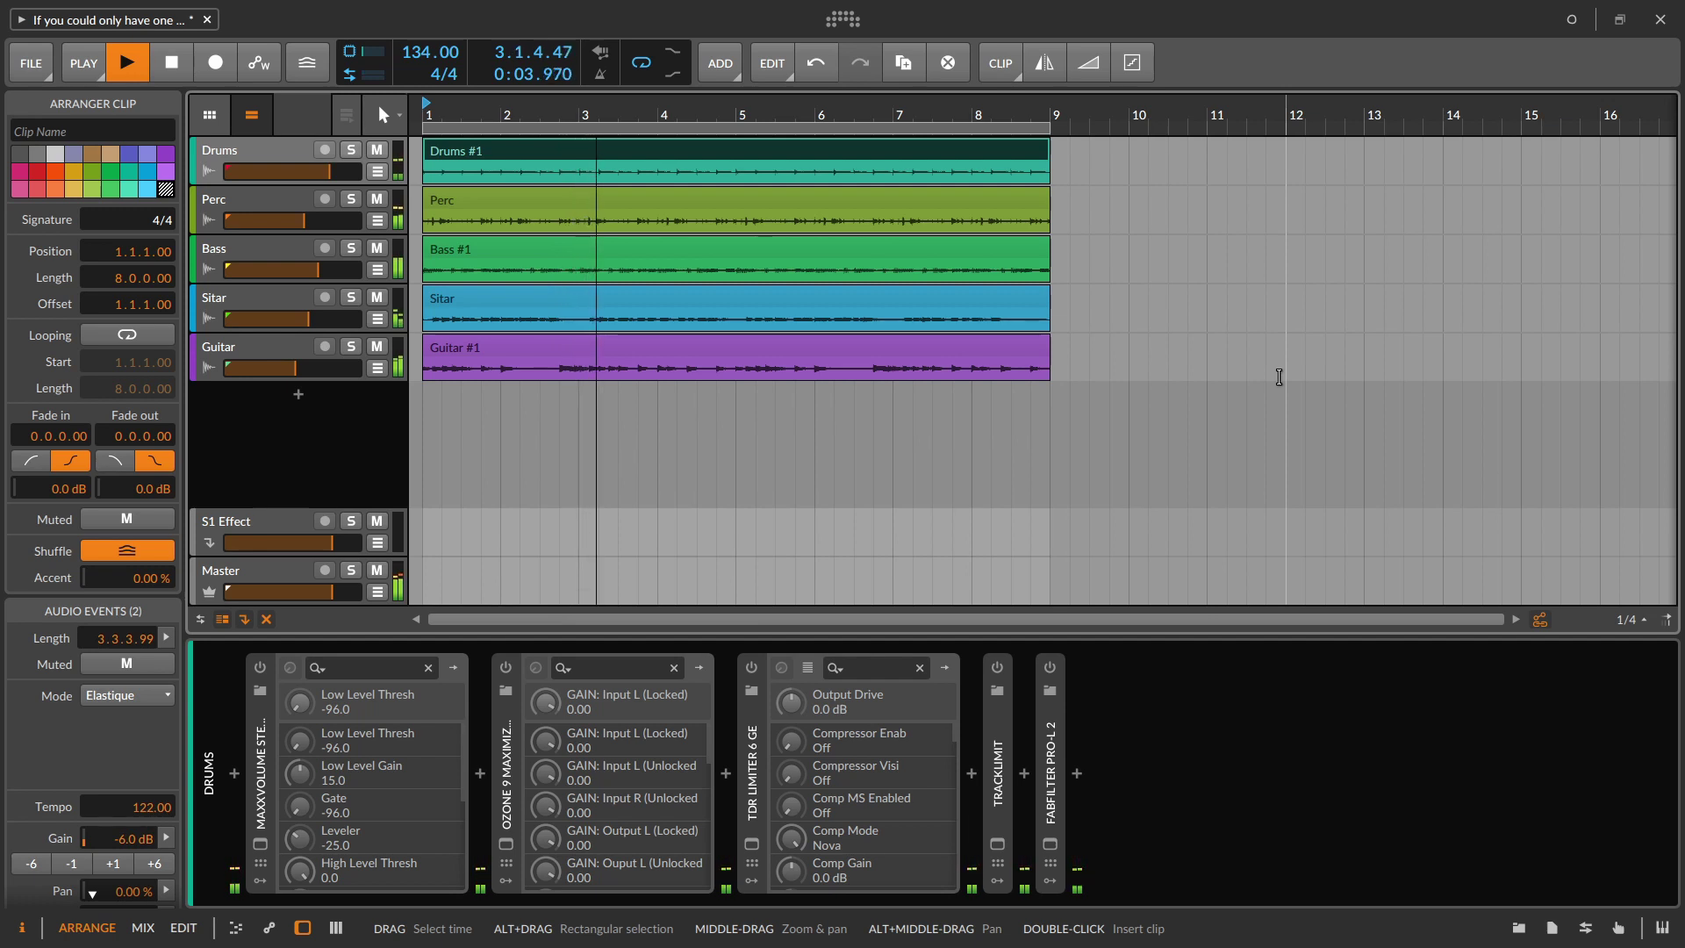
key(space)
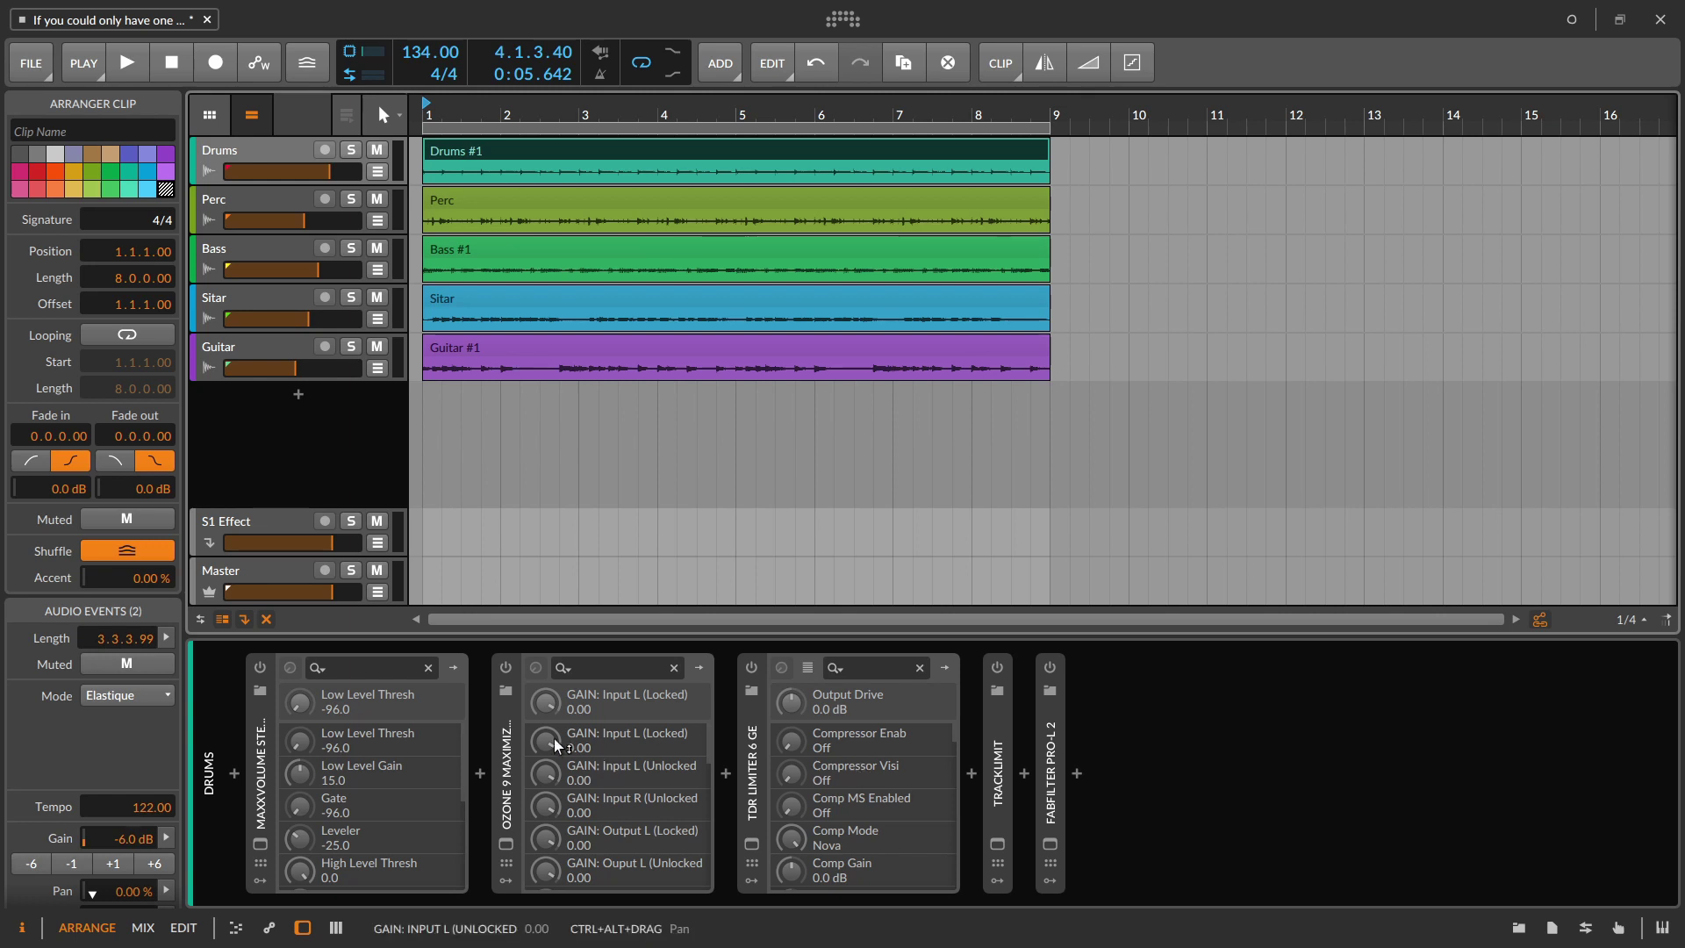
Step: Open the MaxxVolume window, solo the Drums track and start playback
click(260, 844)
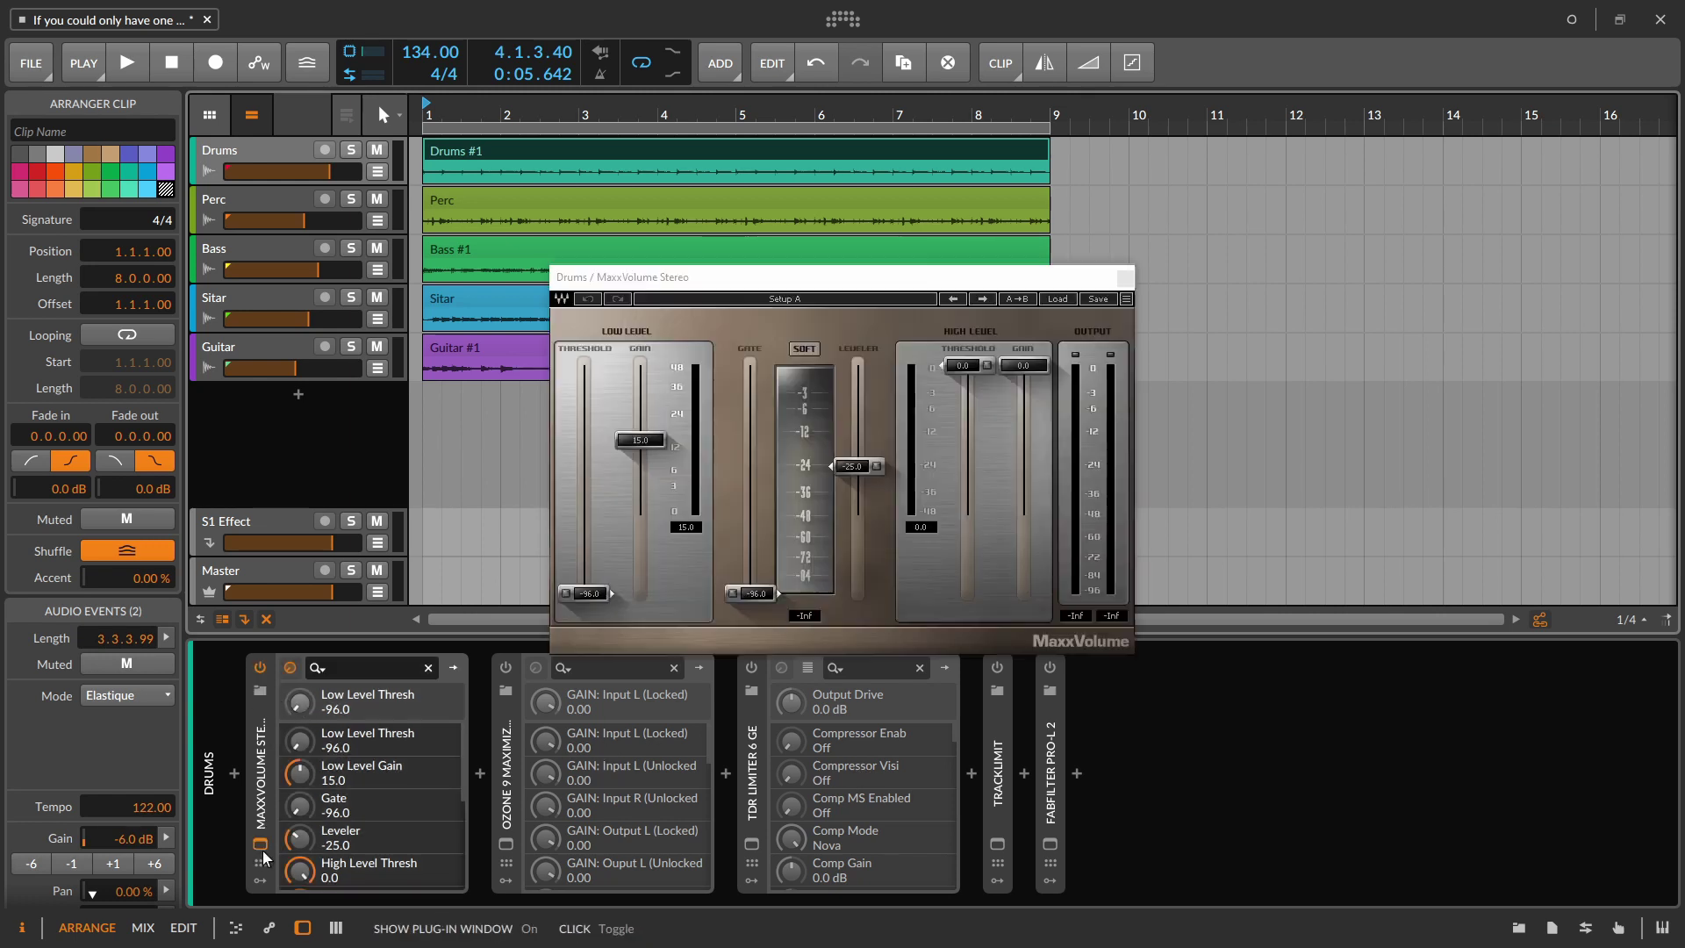
click(351, 150)
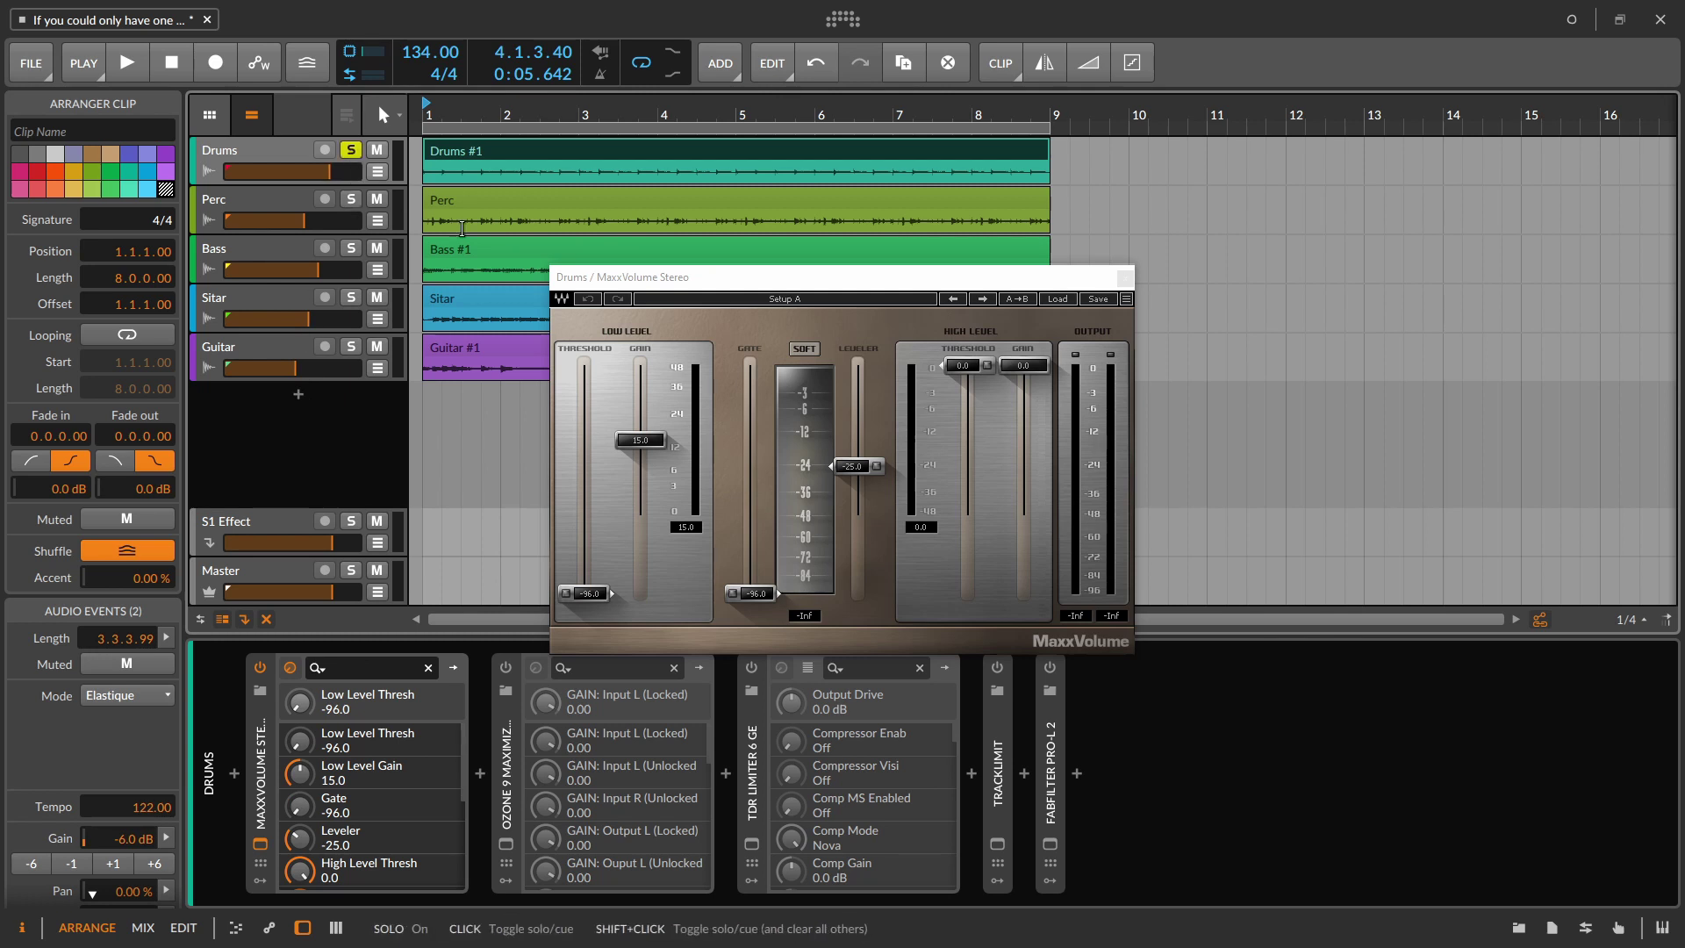
key(space)
Step: Enable MaxxVolume's low-level threshold at -32.5, set ARC type to Loud, and stop playback
click(566, 593)
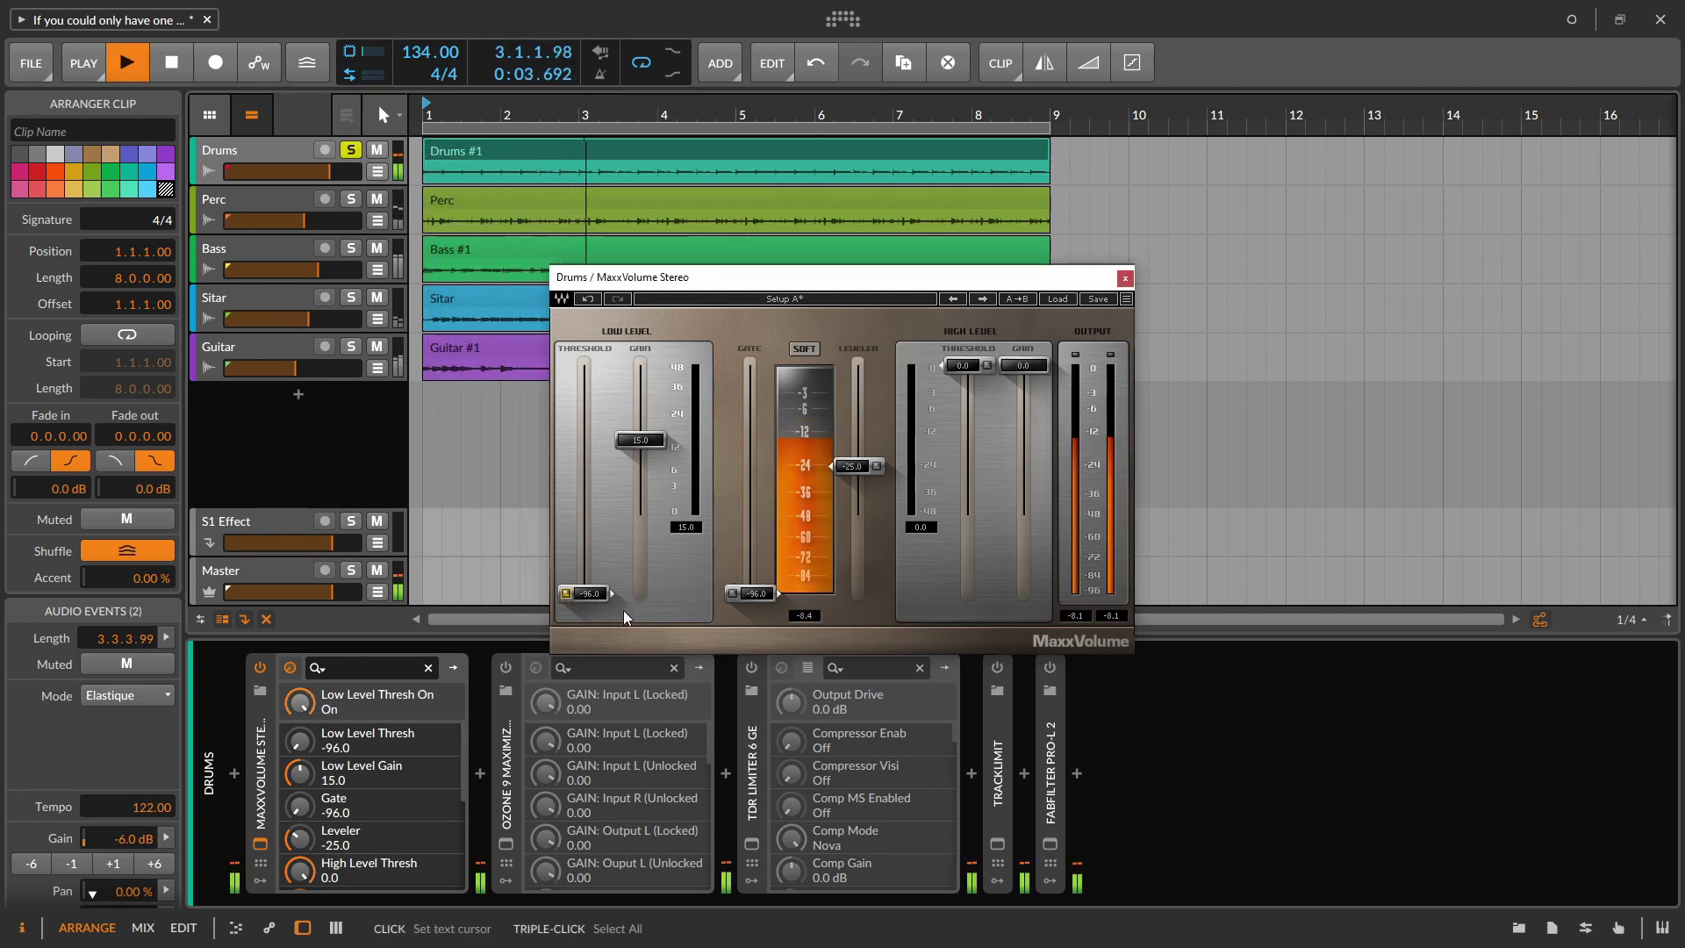
drag(583, 593, 595, 488)
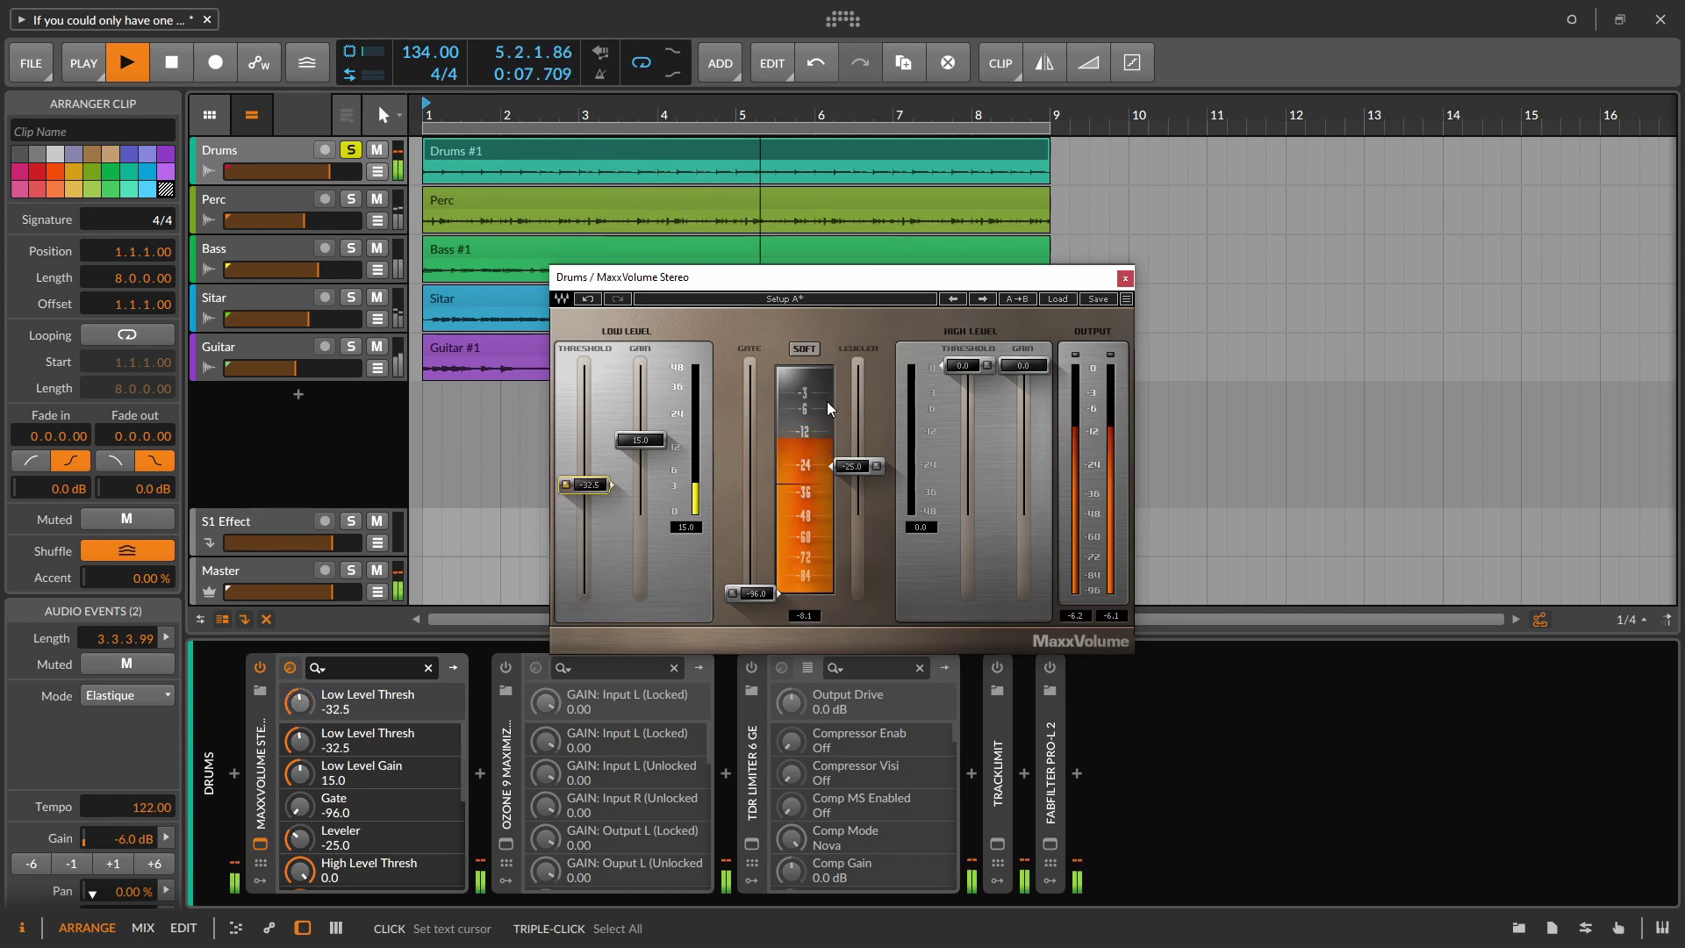
click(805, 349)
click(1124, 279)
key(space)
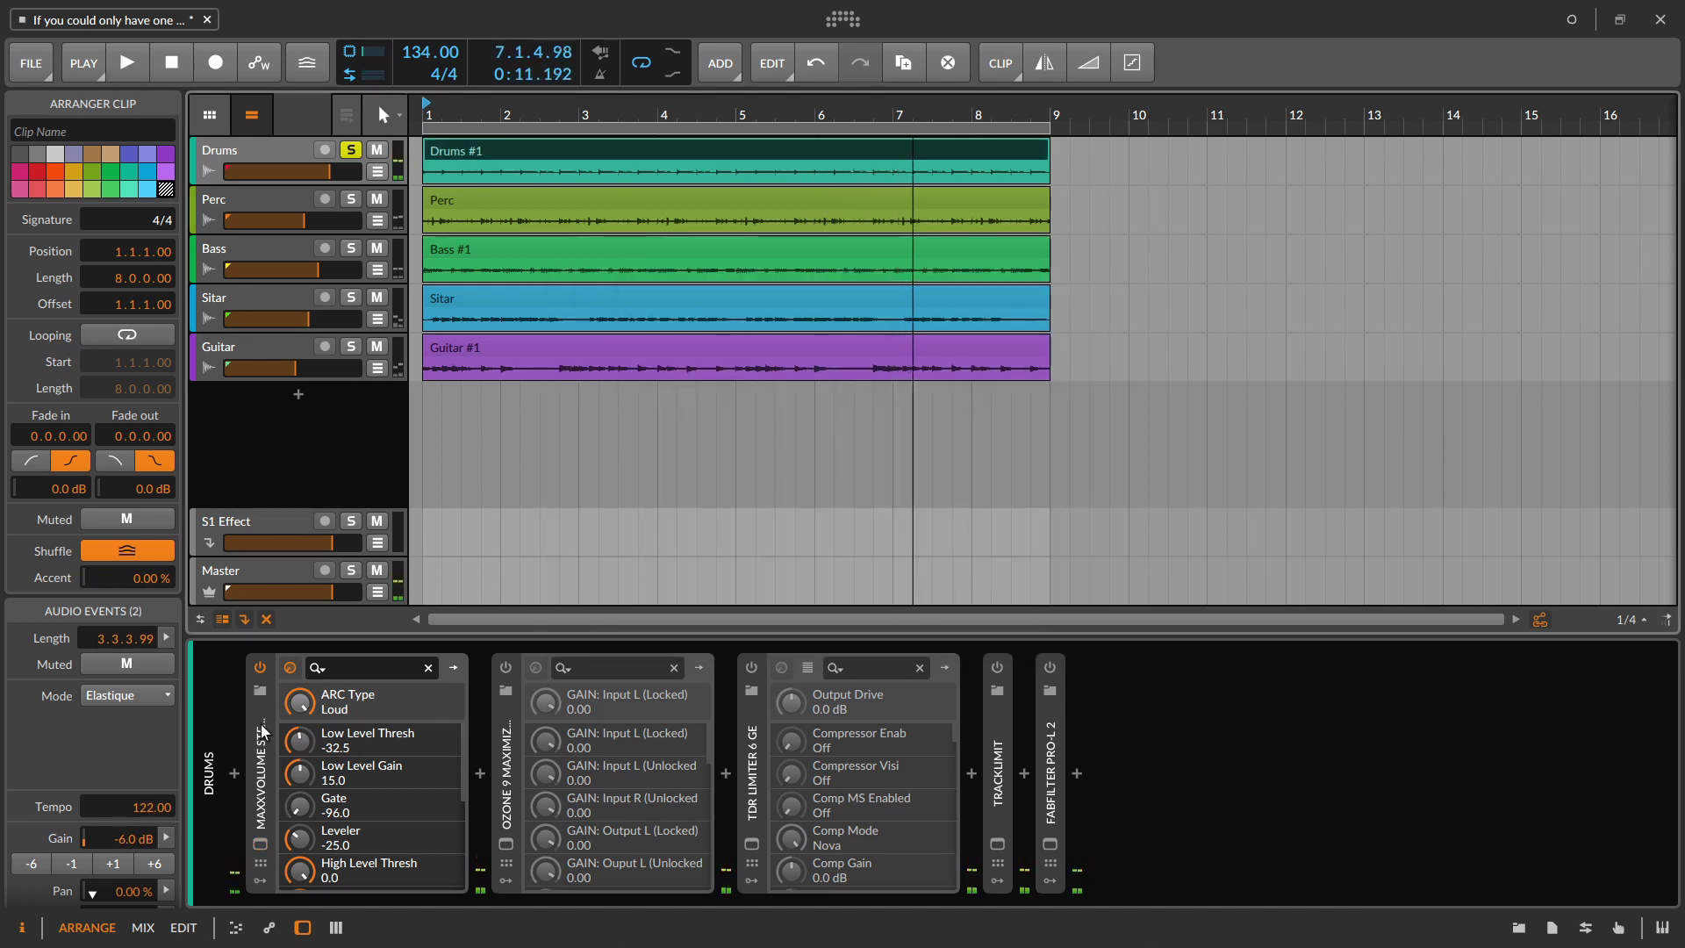
Step: Delete MaxxVolume from the Drums chain and switch on the Ozone 9 Maximizer
click(263, 731)
key(Delete)
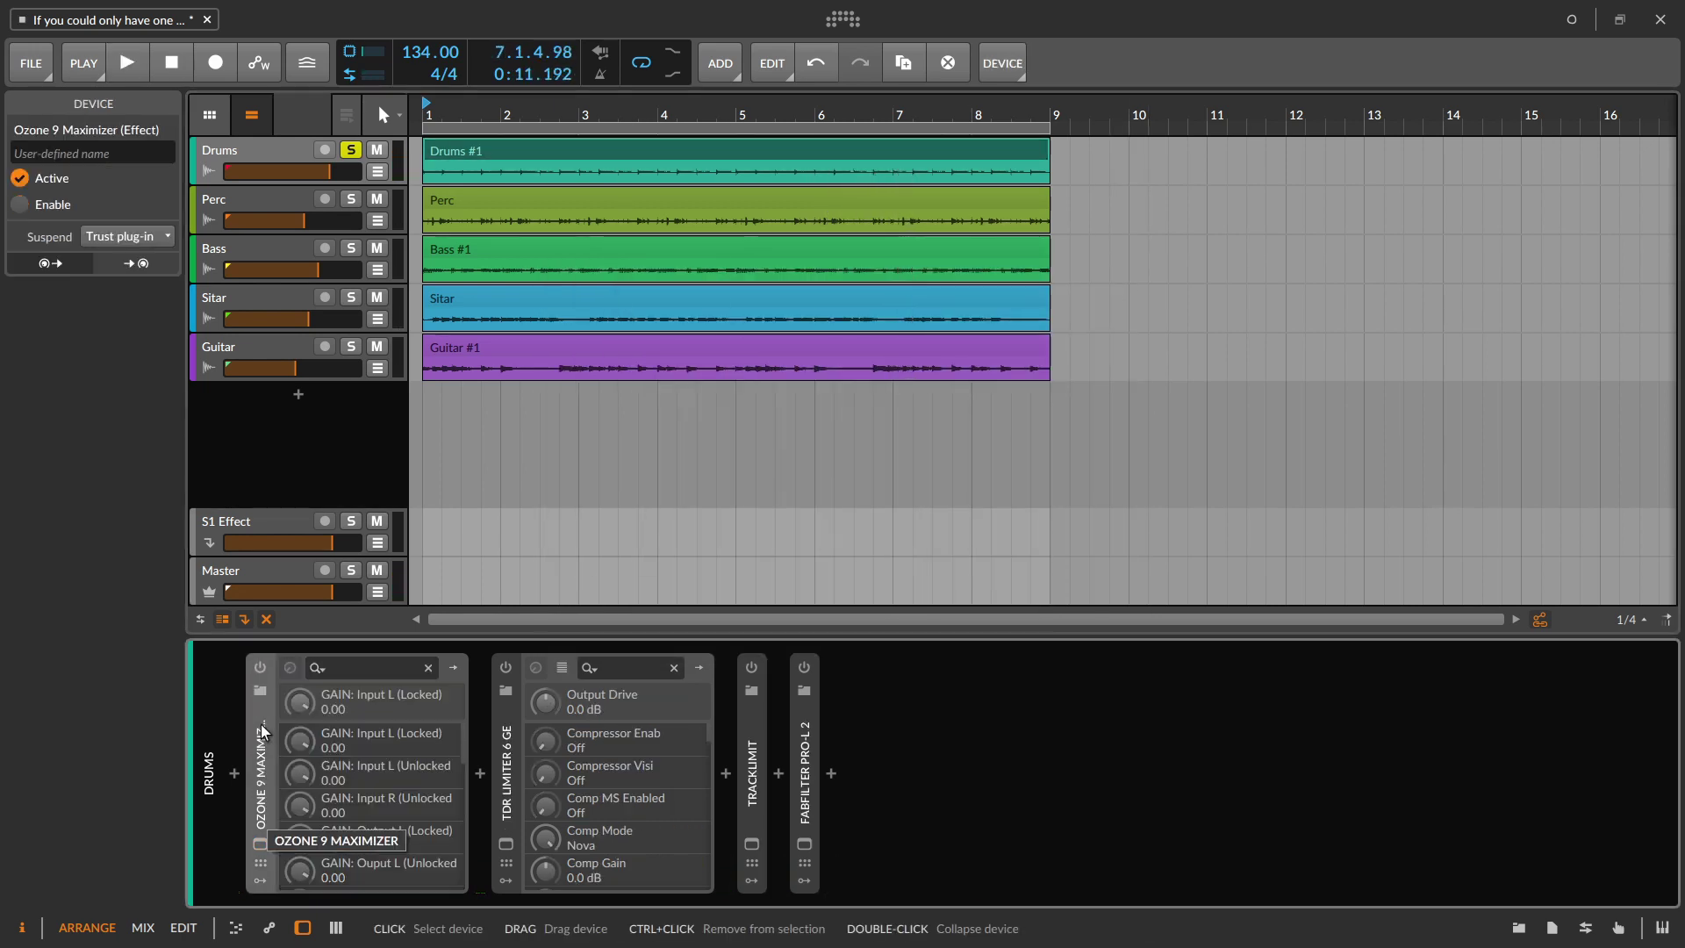
click(259, 669)
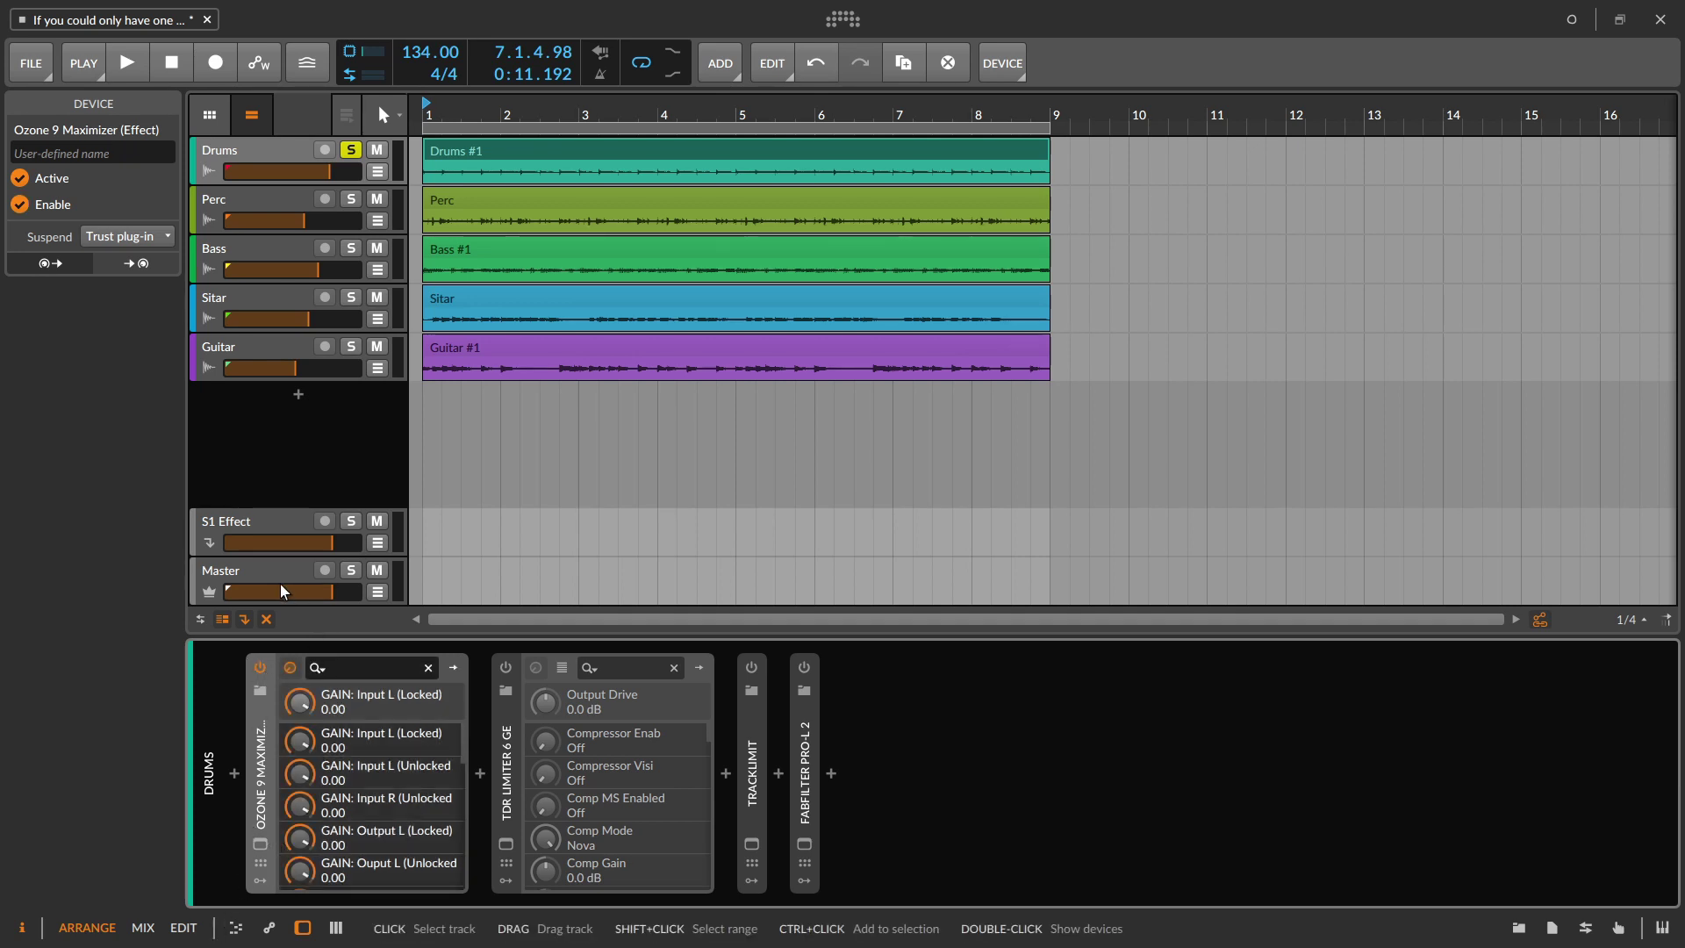
click(261, 844)
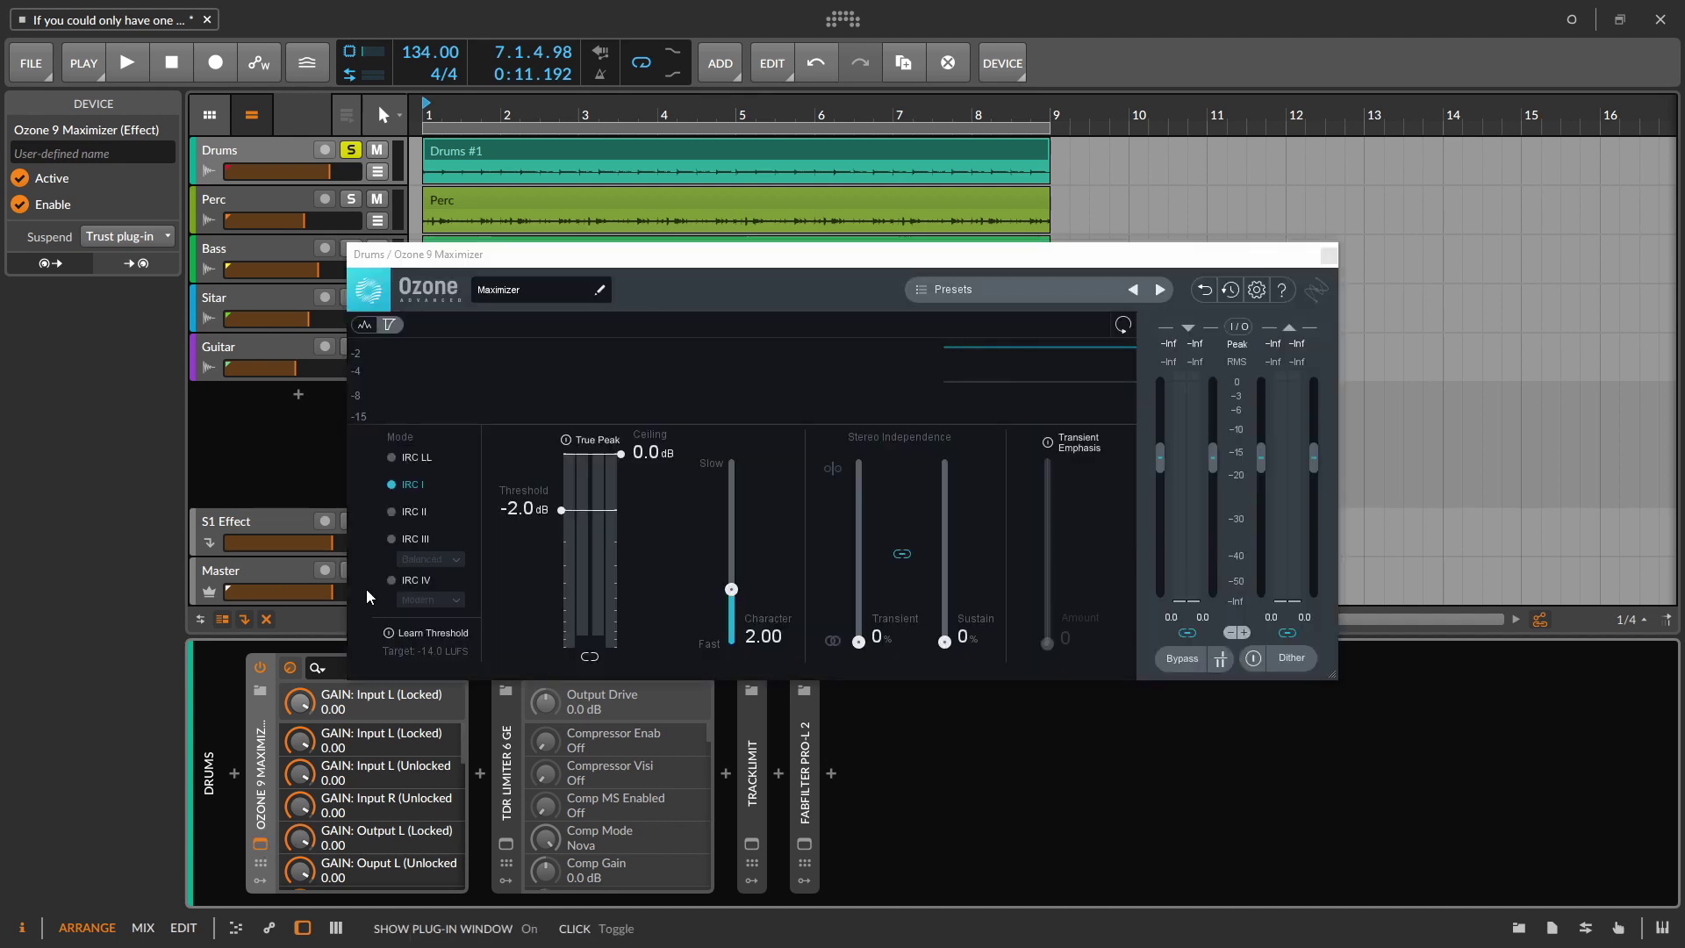
Step: Load the Fast and Edgy maximizer preset and audition it during playback
click(951, 290)
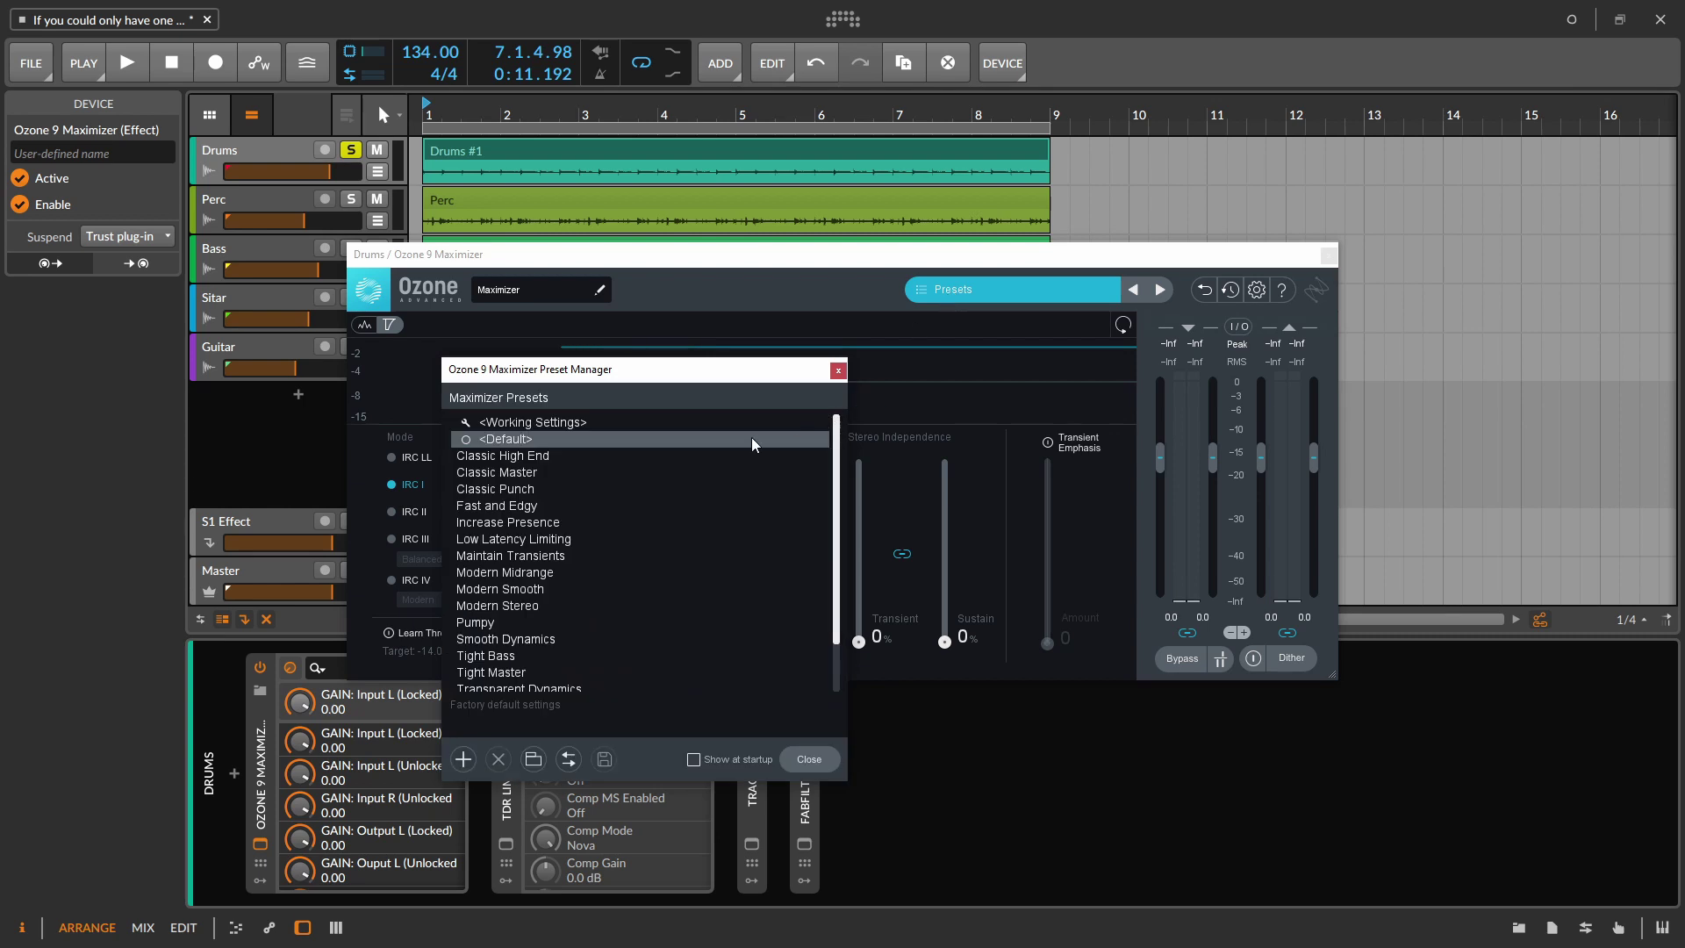
click(561, 505)
key(space)
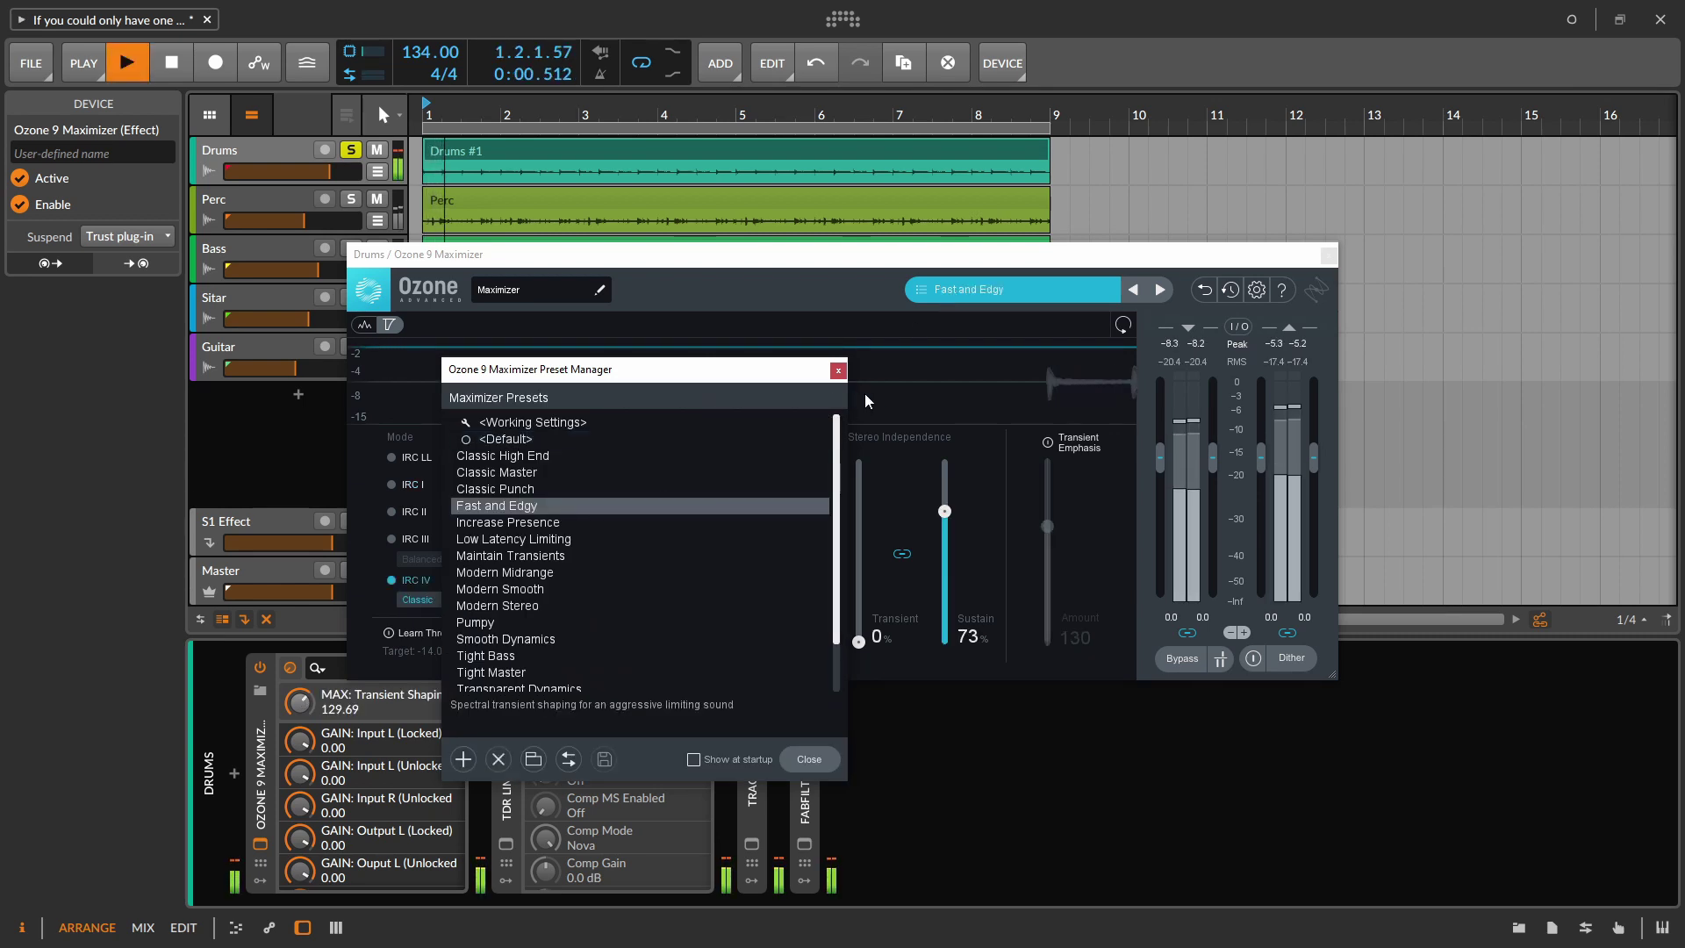
click(835, 375)
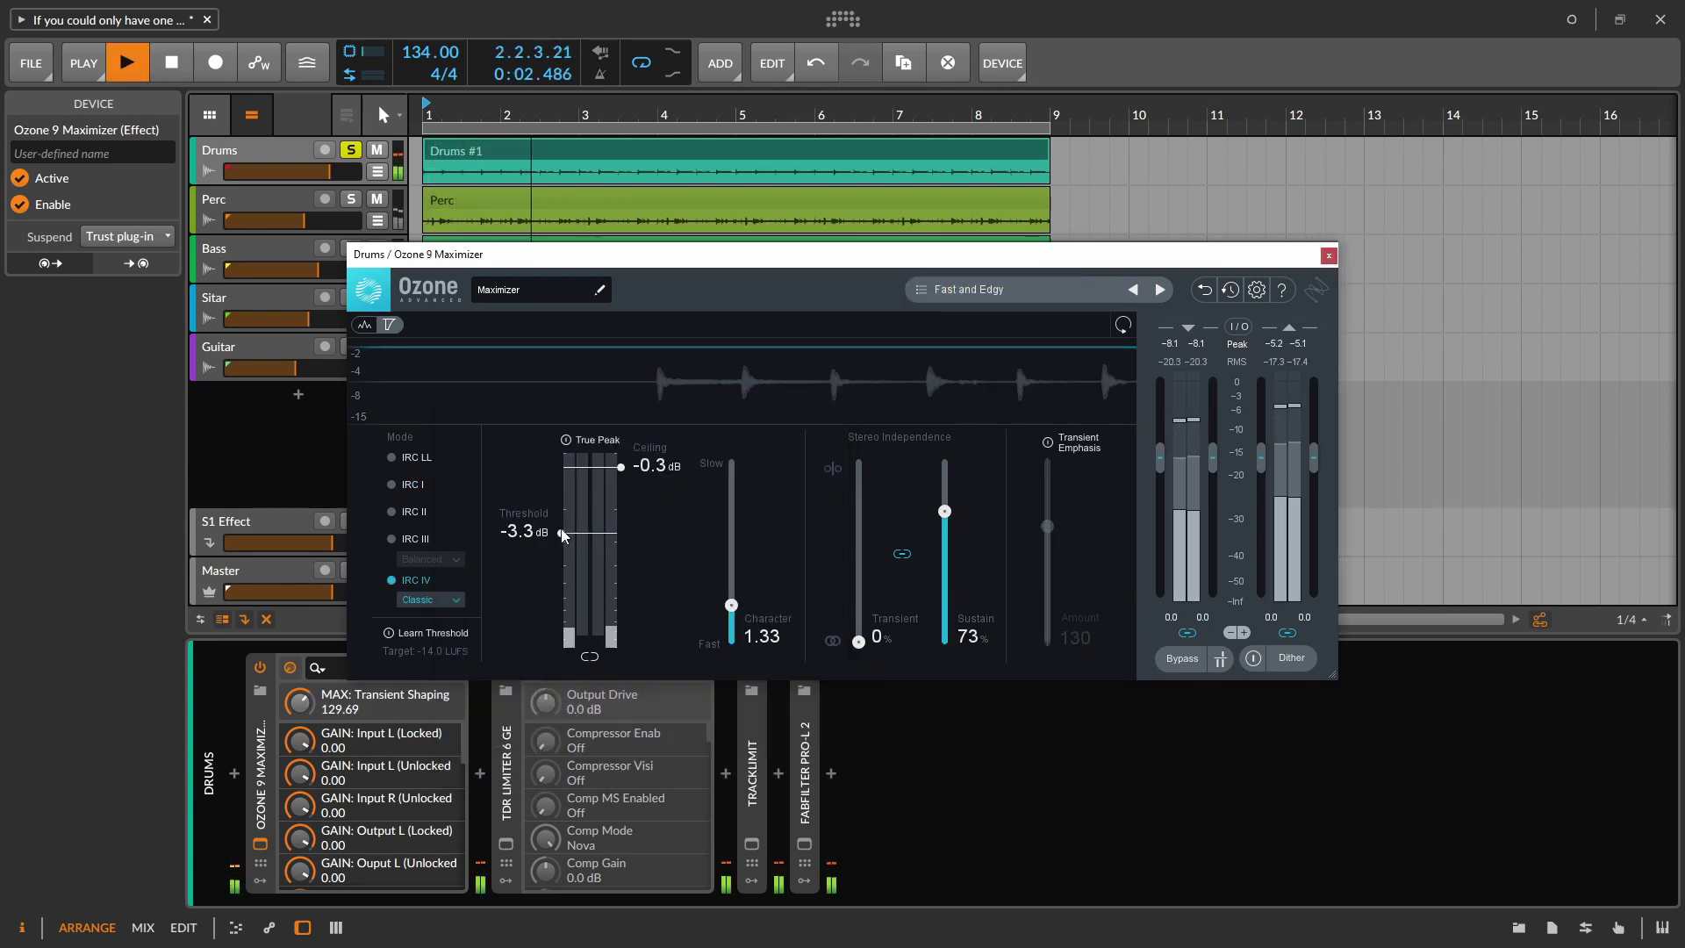
Step: Set Threshold to -20 dB, Character 1.40 and IRC IV Modern, compare bypassed, then stop
drag(561, 533, 552, 634)
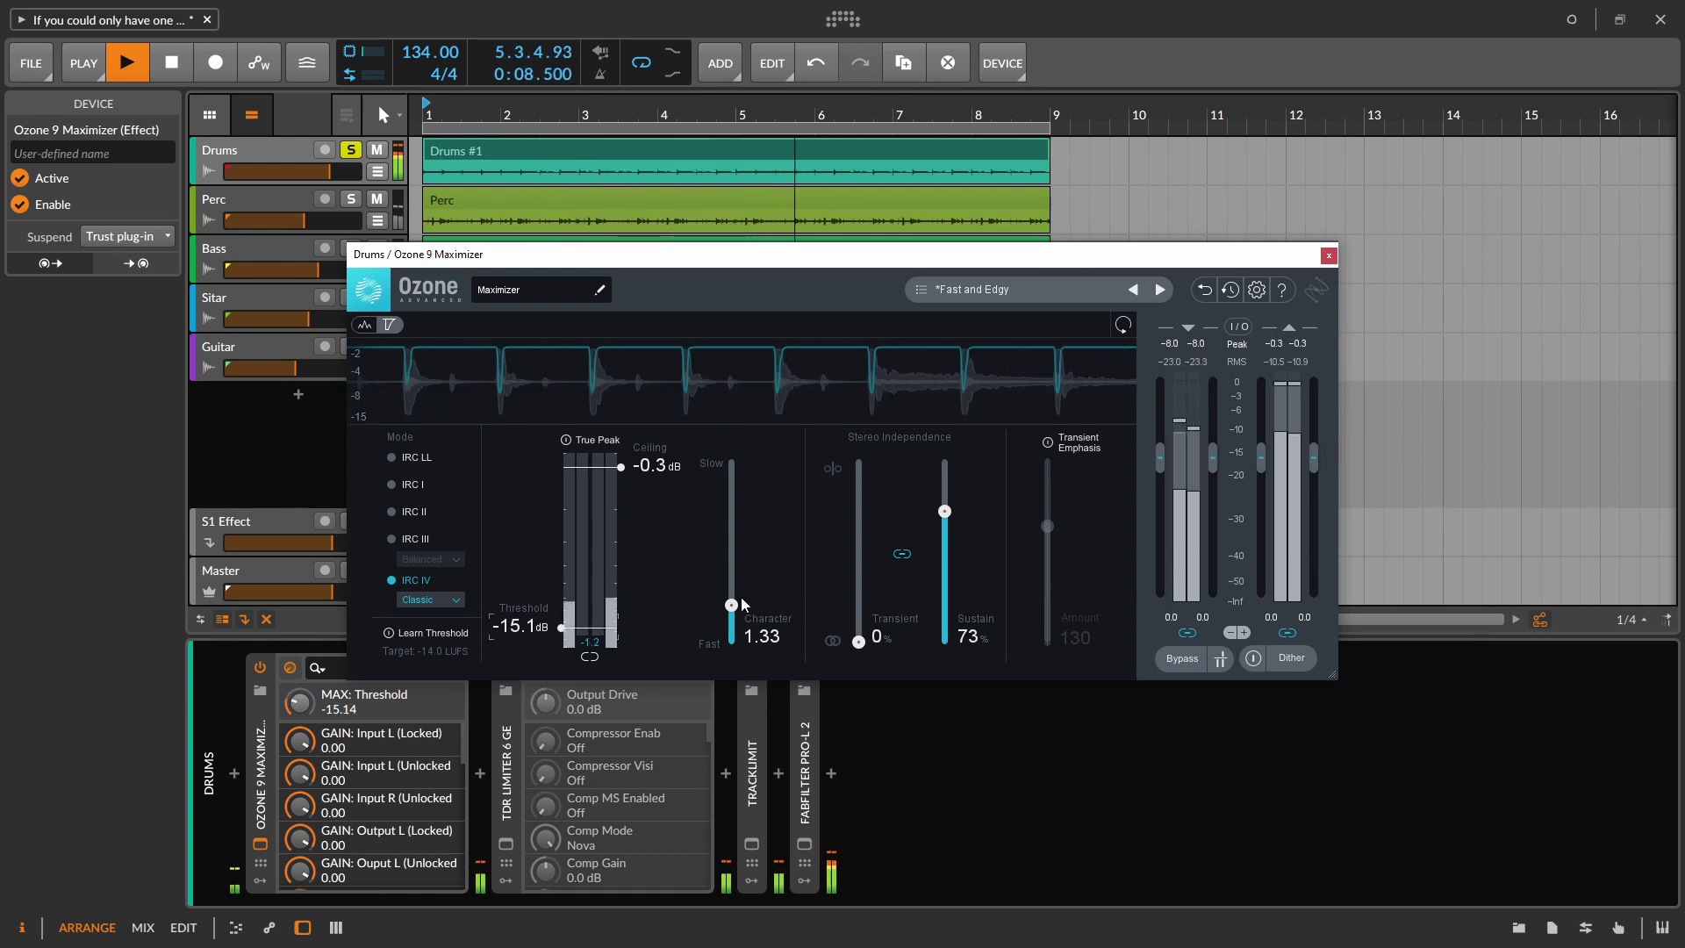
drag(731, 604, 728, 611)
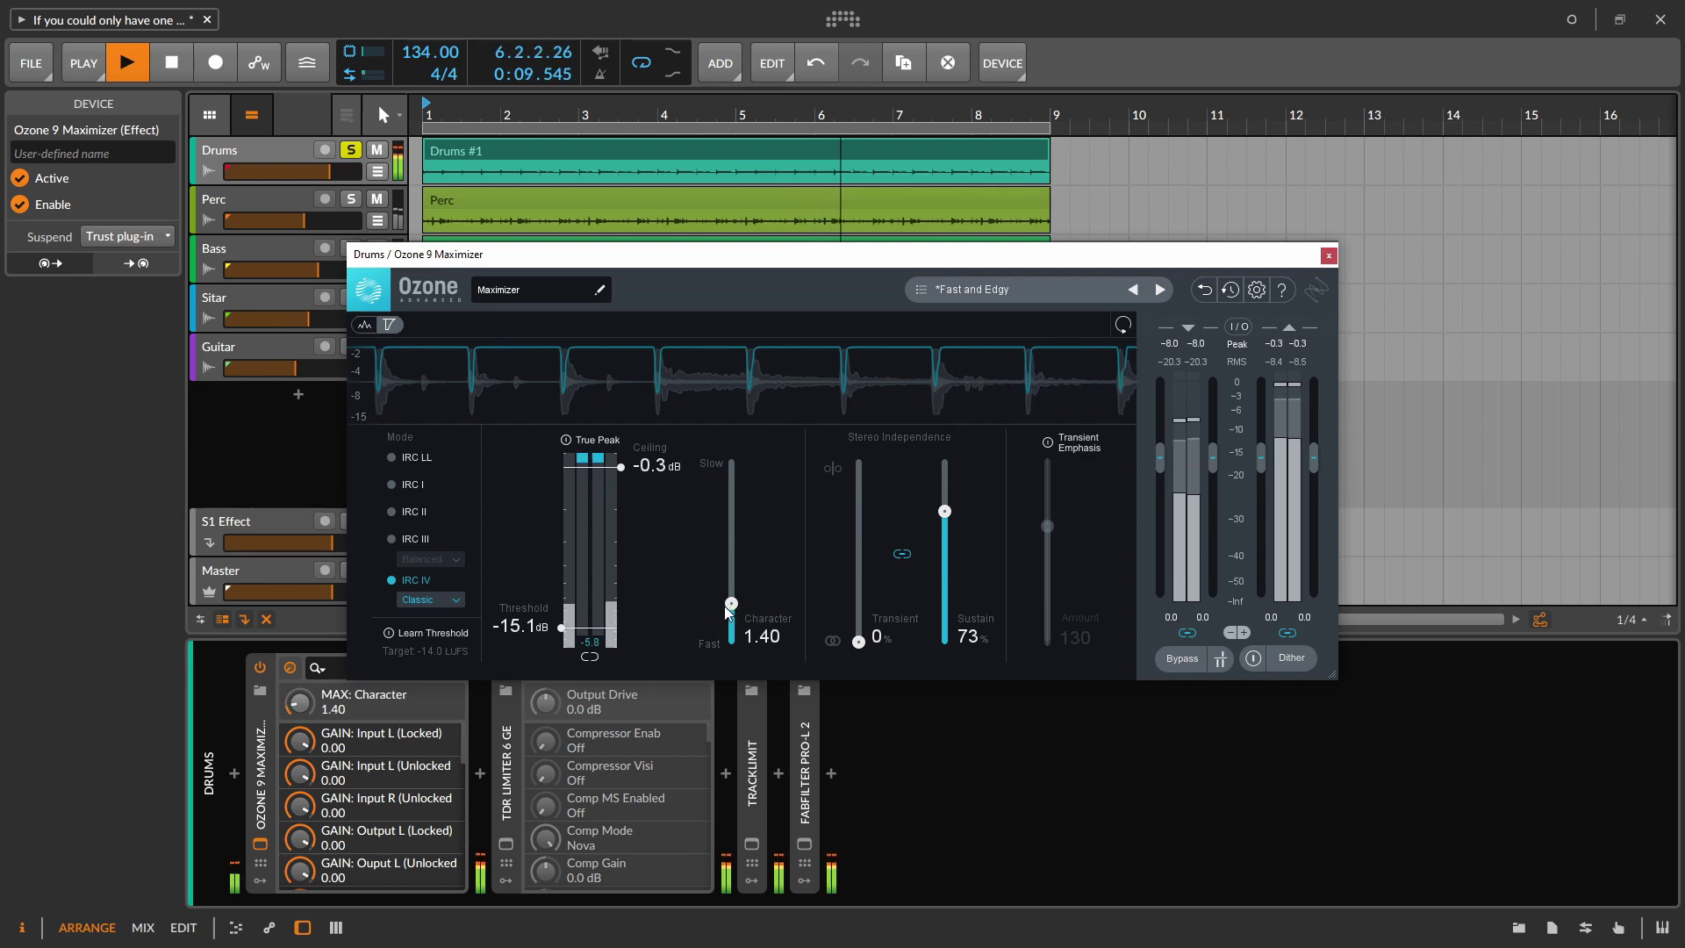
click(430, 600)
click(431, 640)
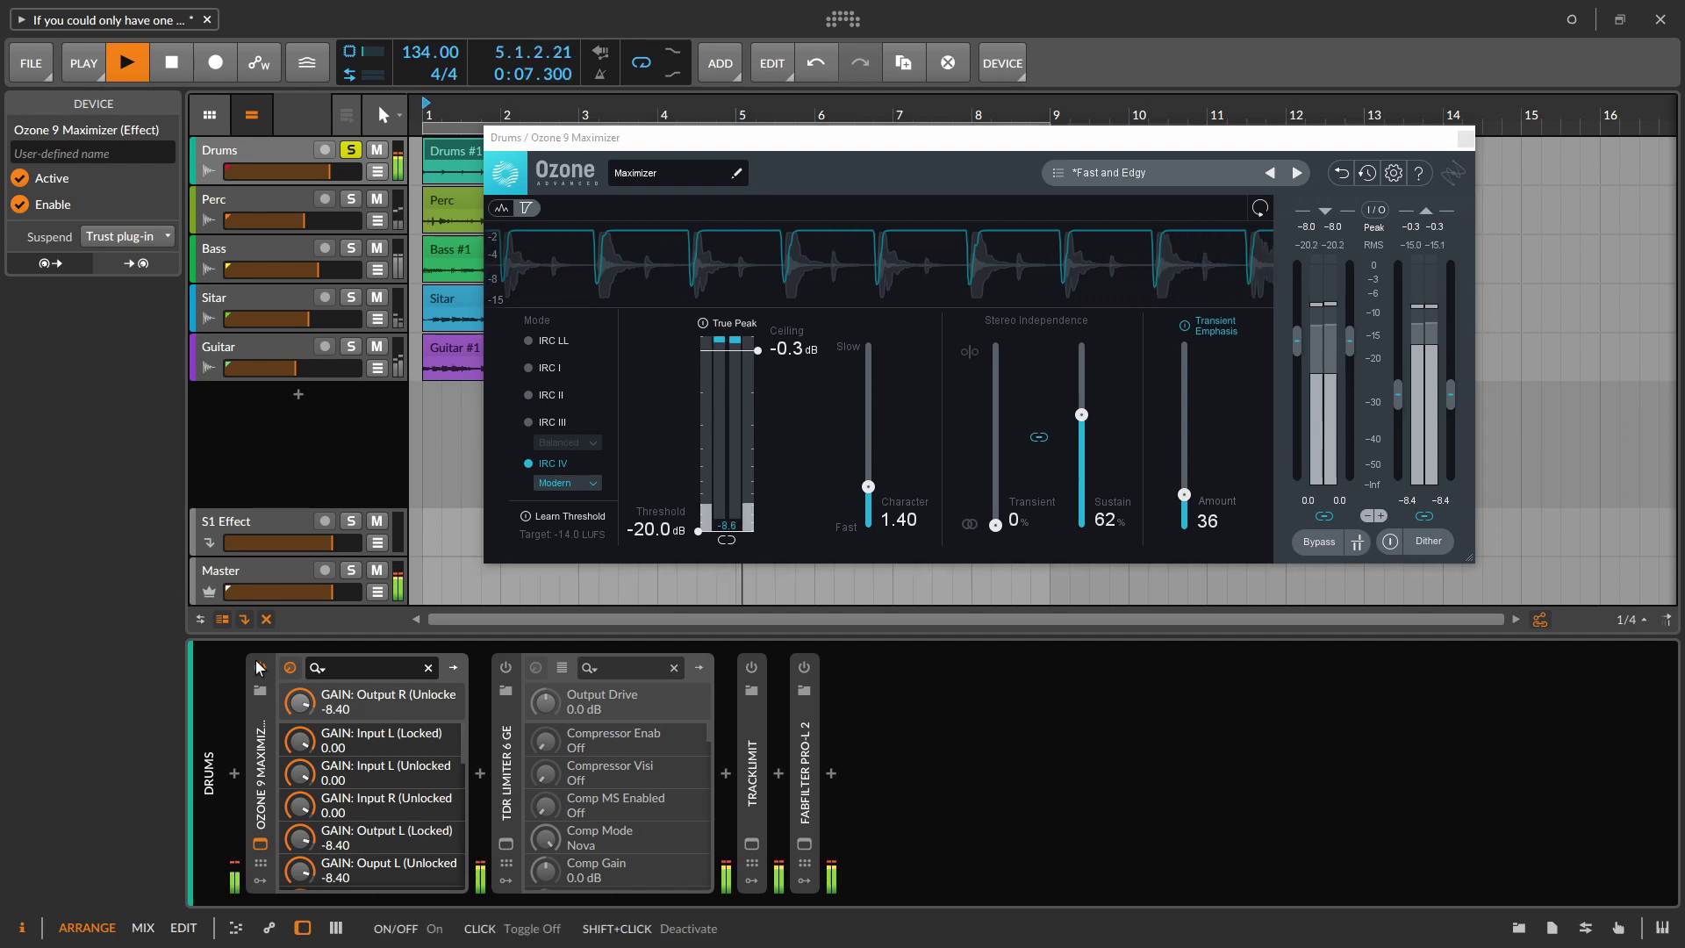
click(259, 667)
click(259, 667)
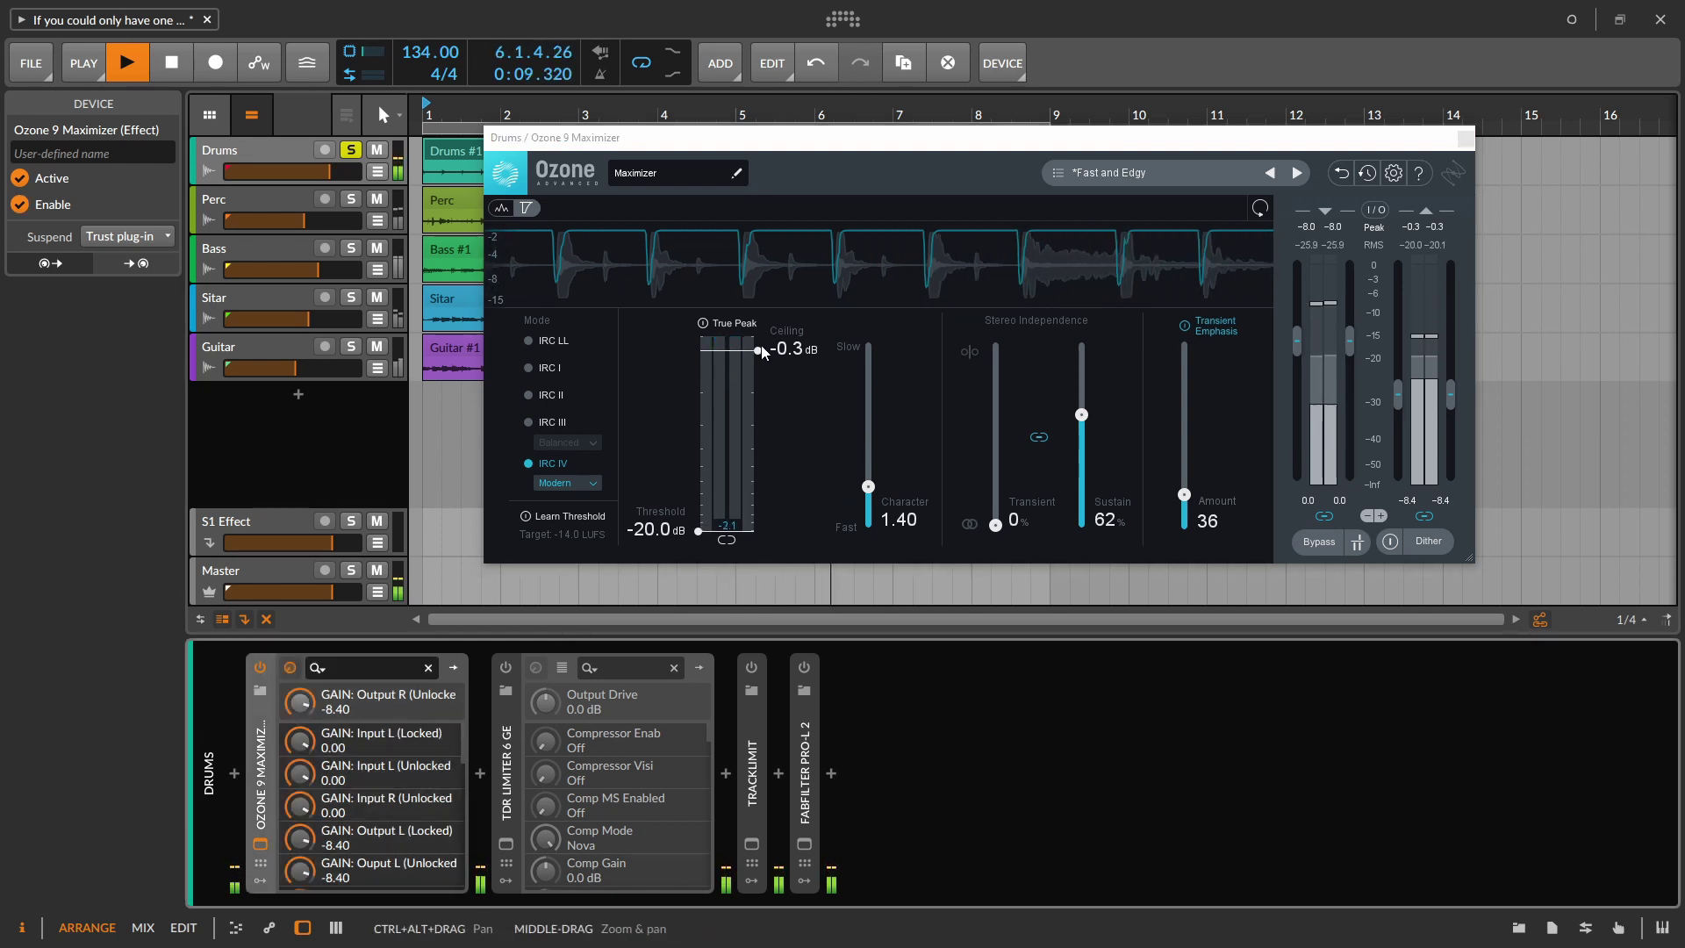
key(space)
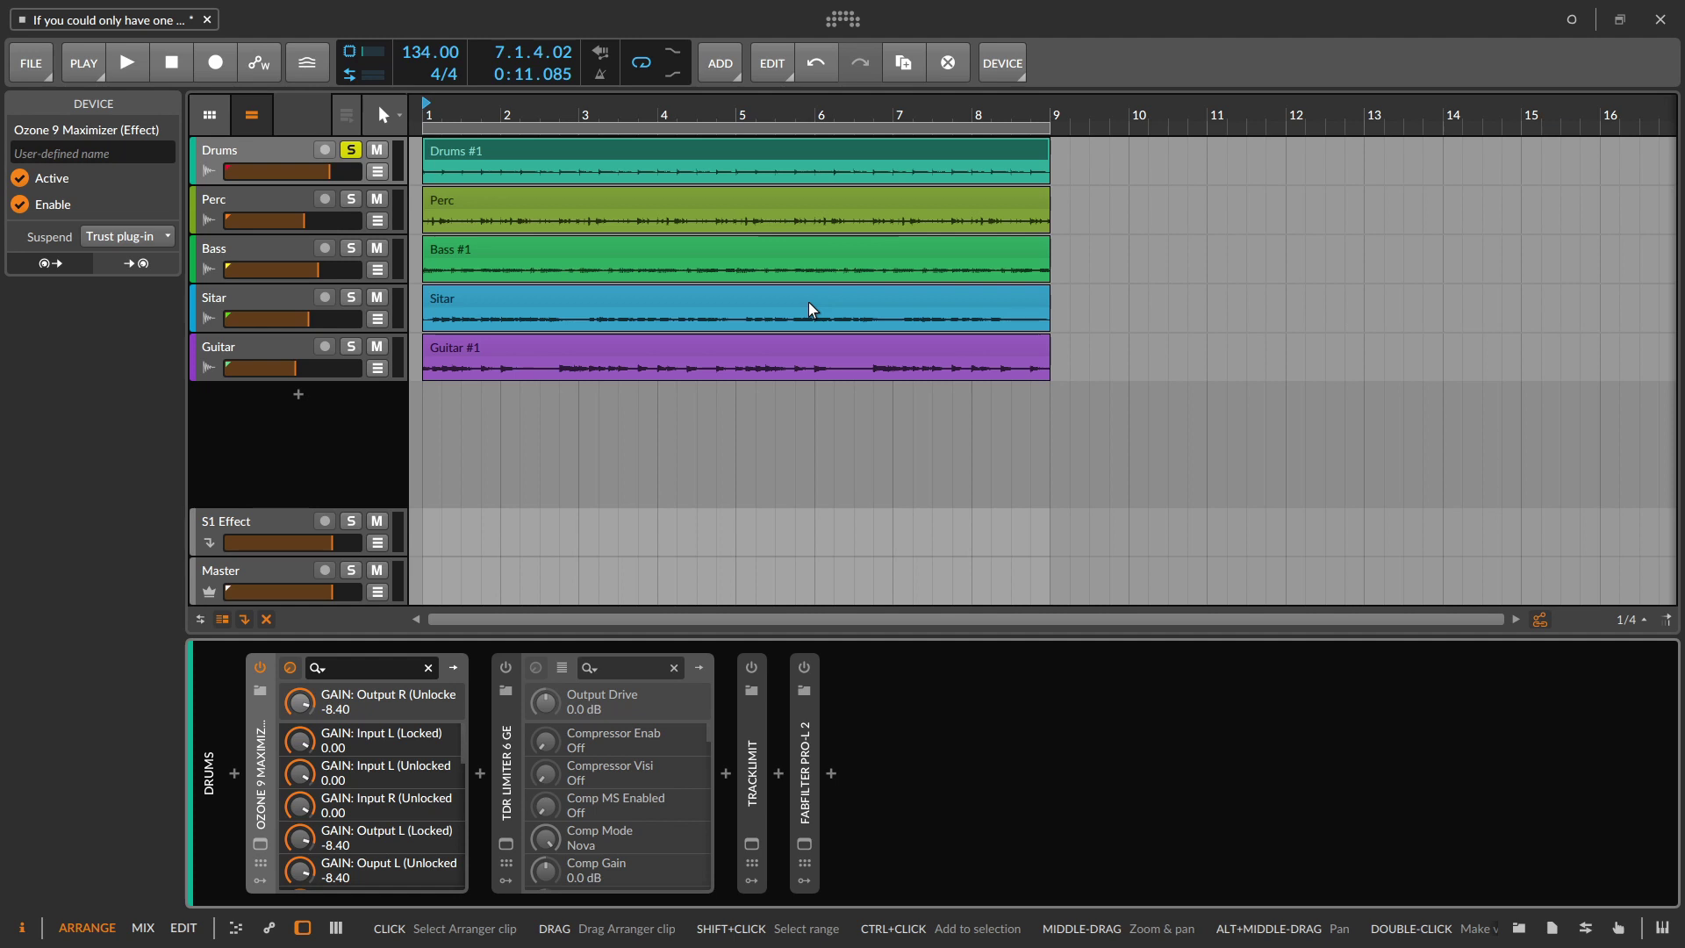
Step: Delete Ozone 9 from Drums and switch on TDR Limiter 6 GE
key(Delete)
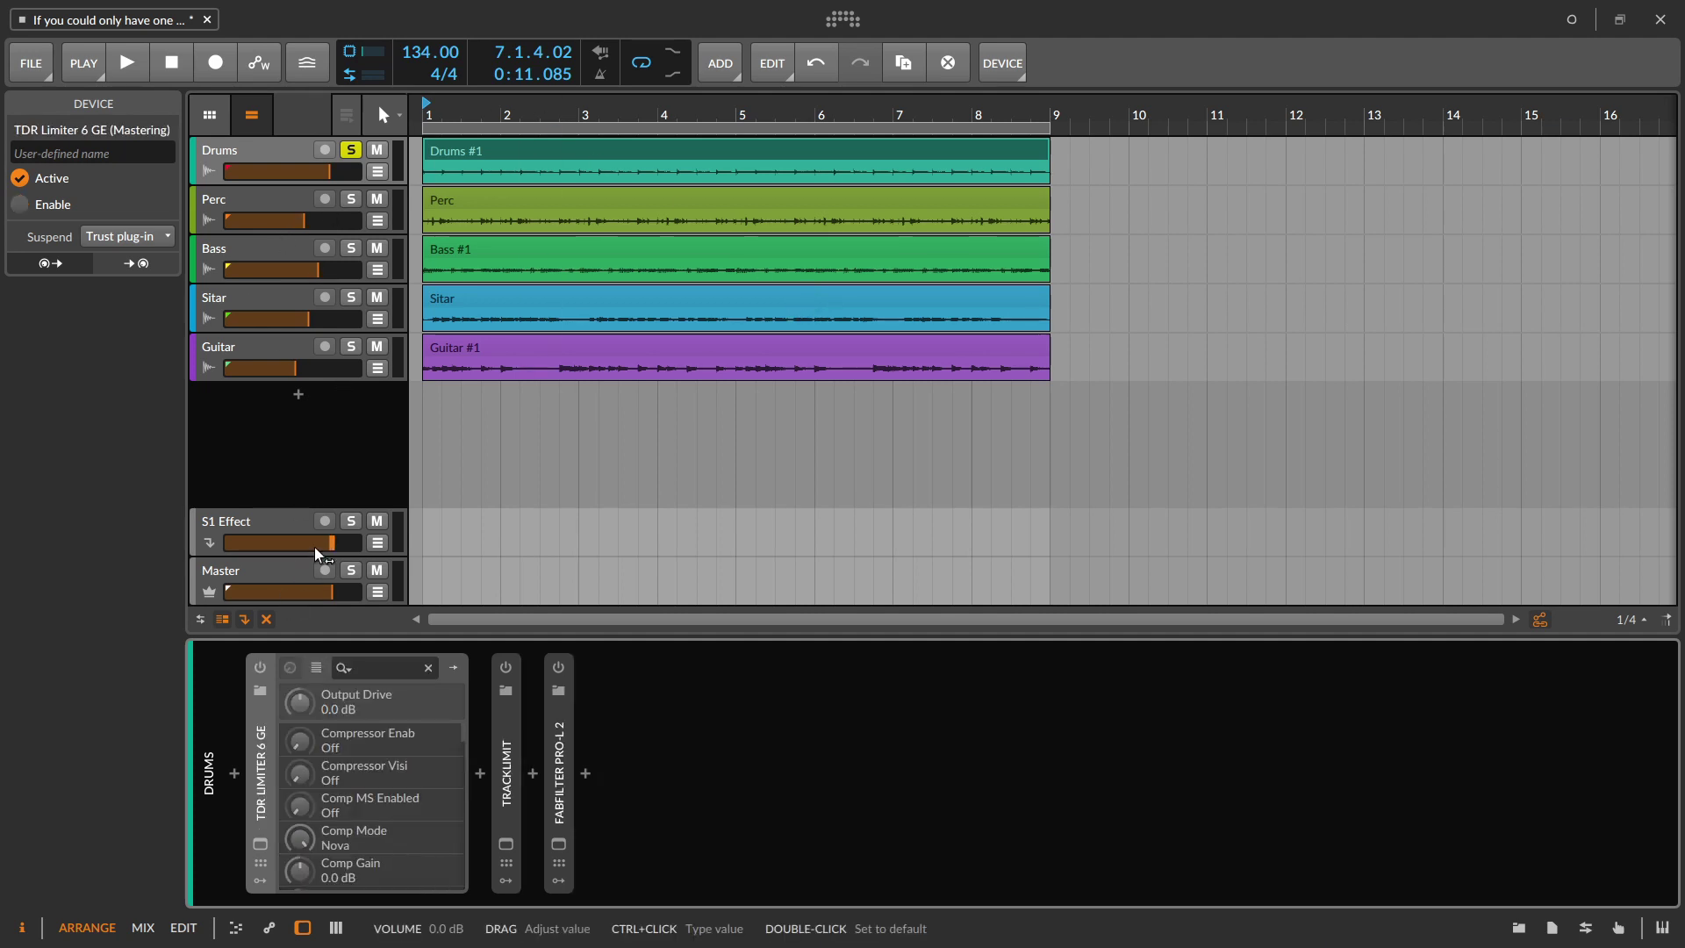
click(261, 668)
click(260, 843)
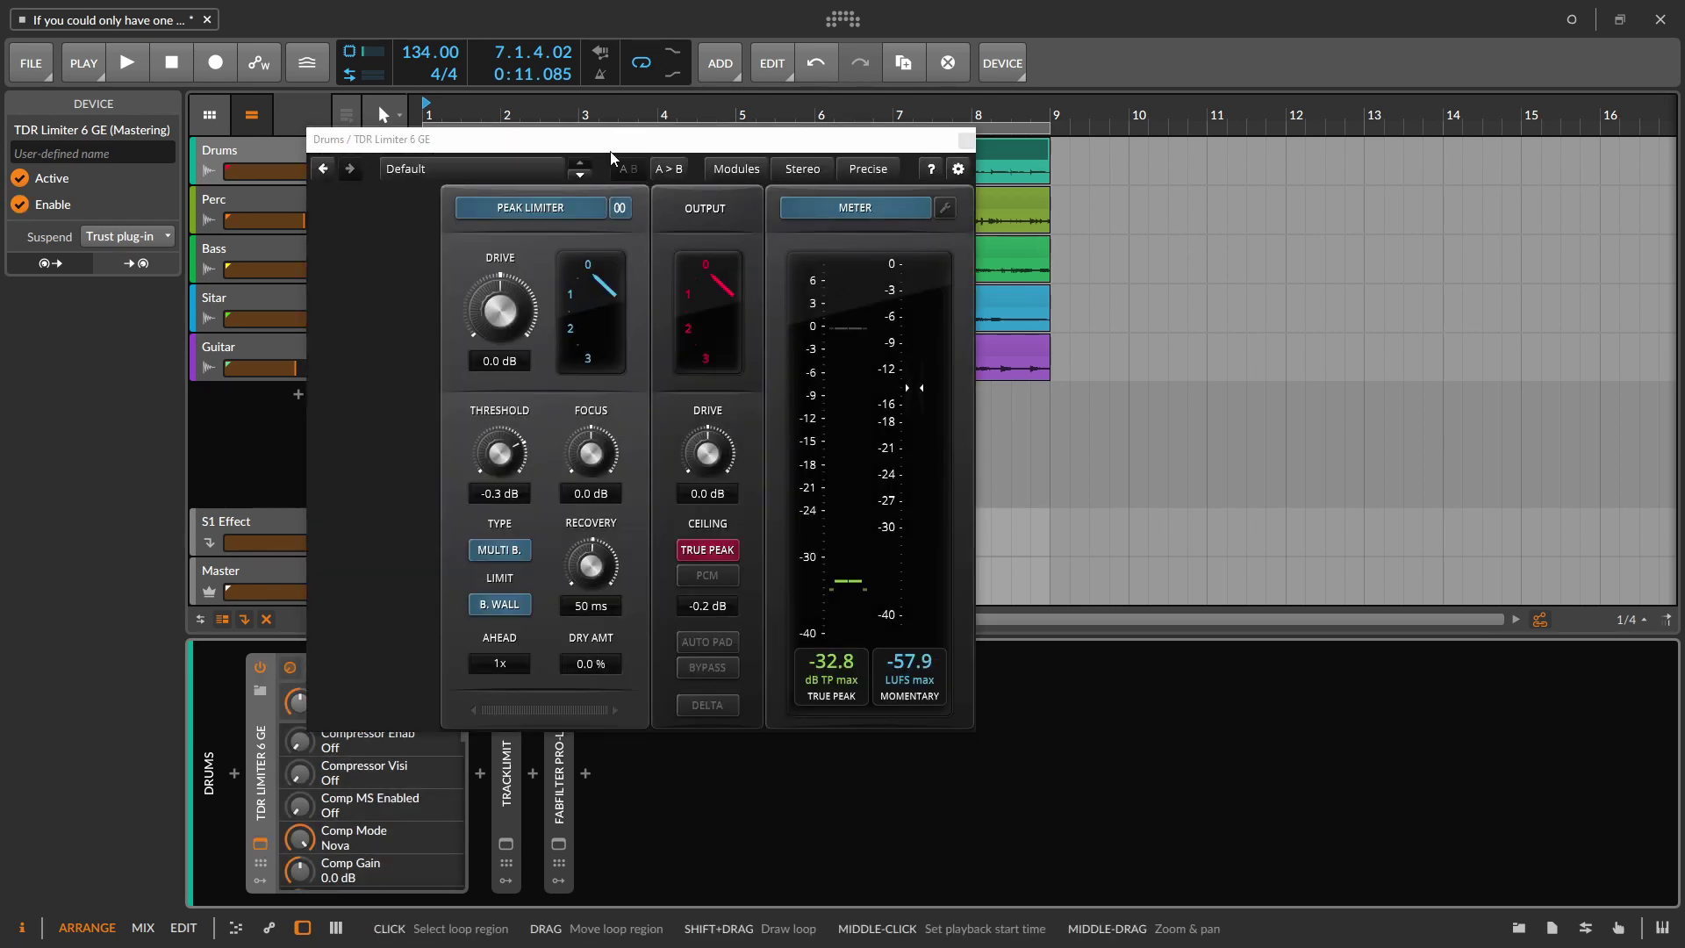
Step: Hide the TDR Limiter module bar and move its window to reveal more Drums clips
drag(600, 149, 883, 154)
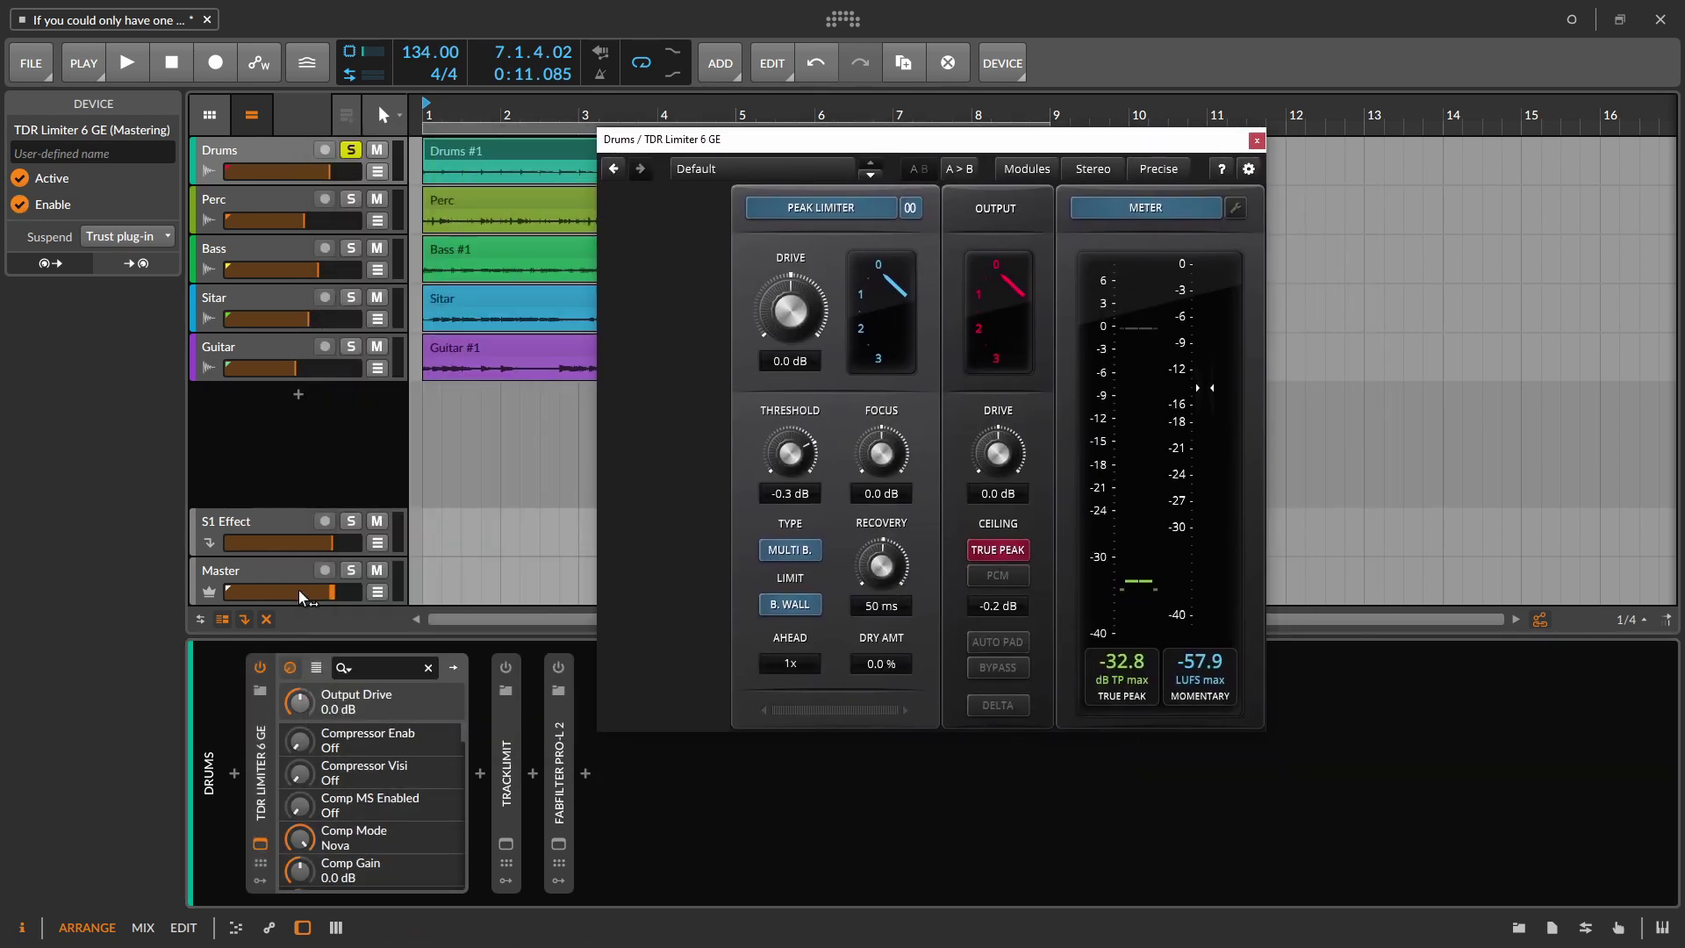
click(1023, 169)
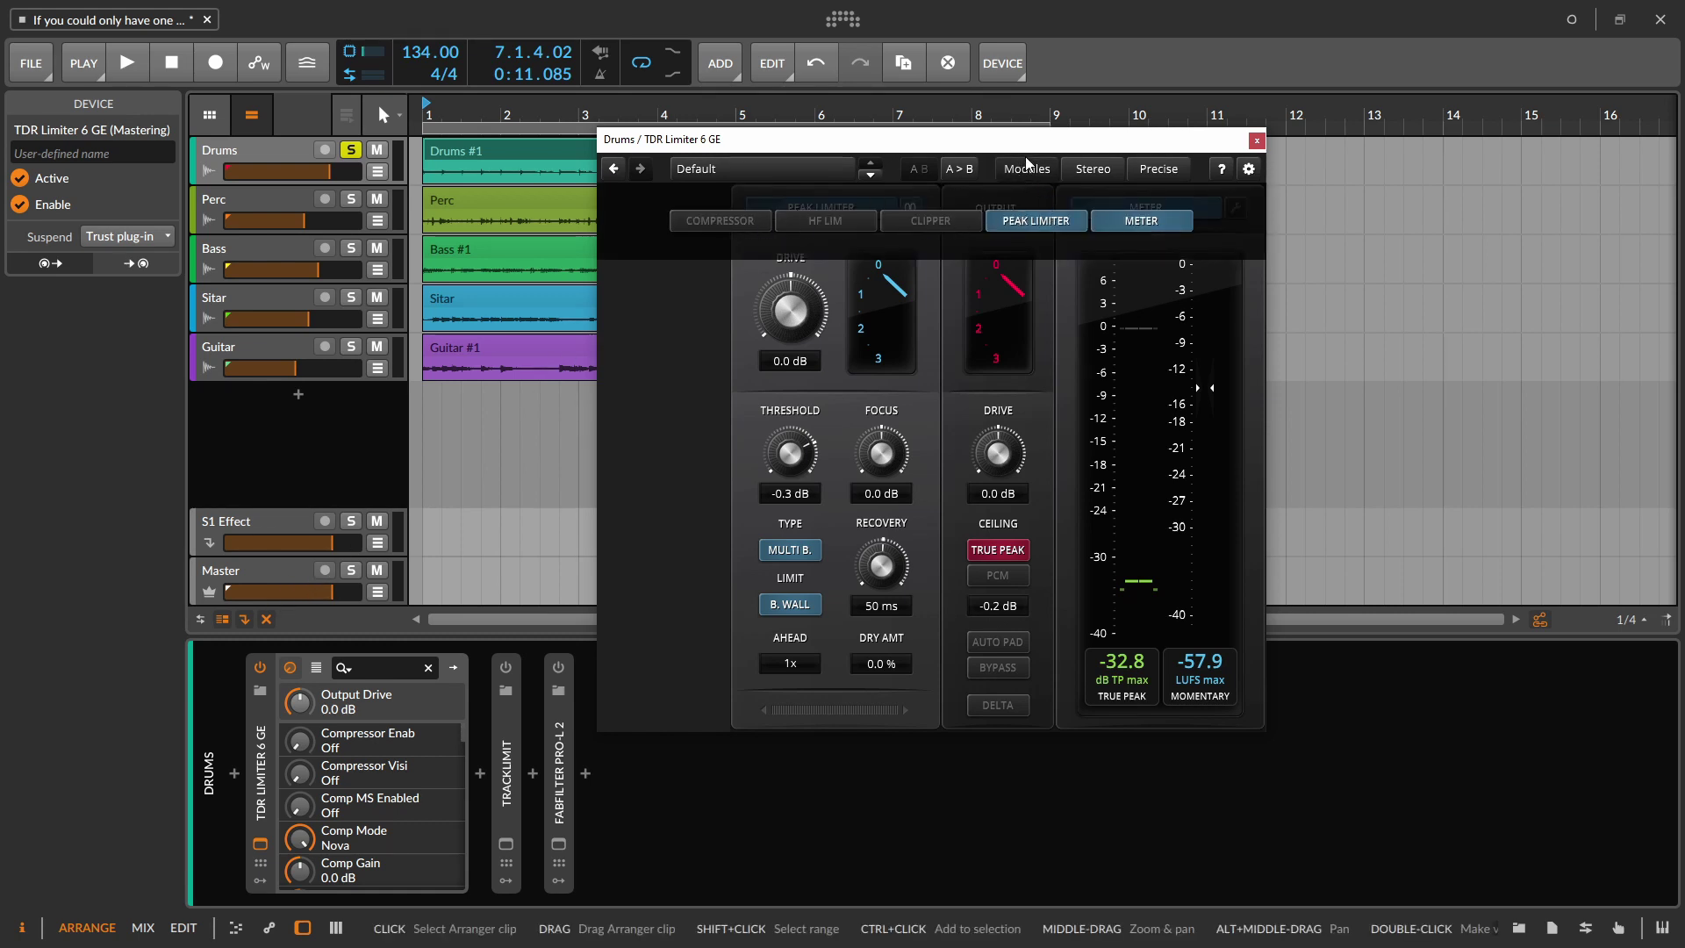
click(1024, 167)
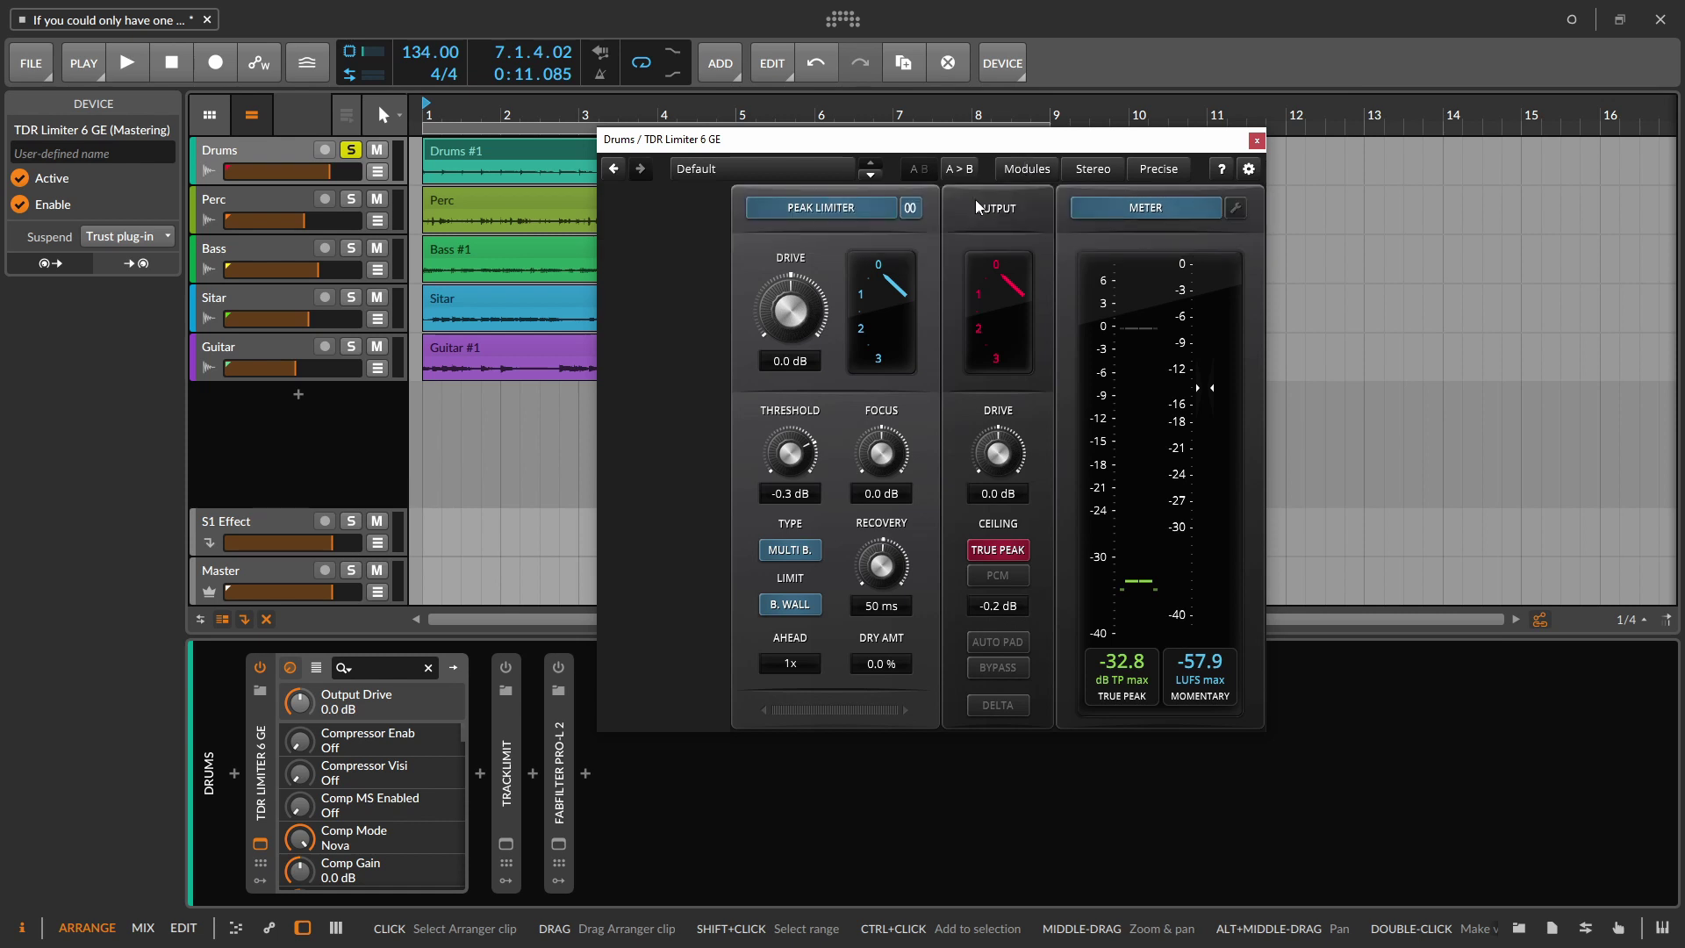
drag(856, 147, 918, 191)
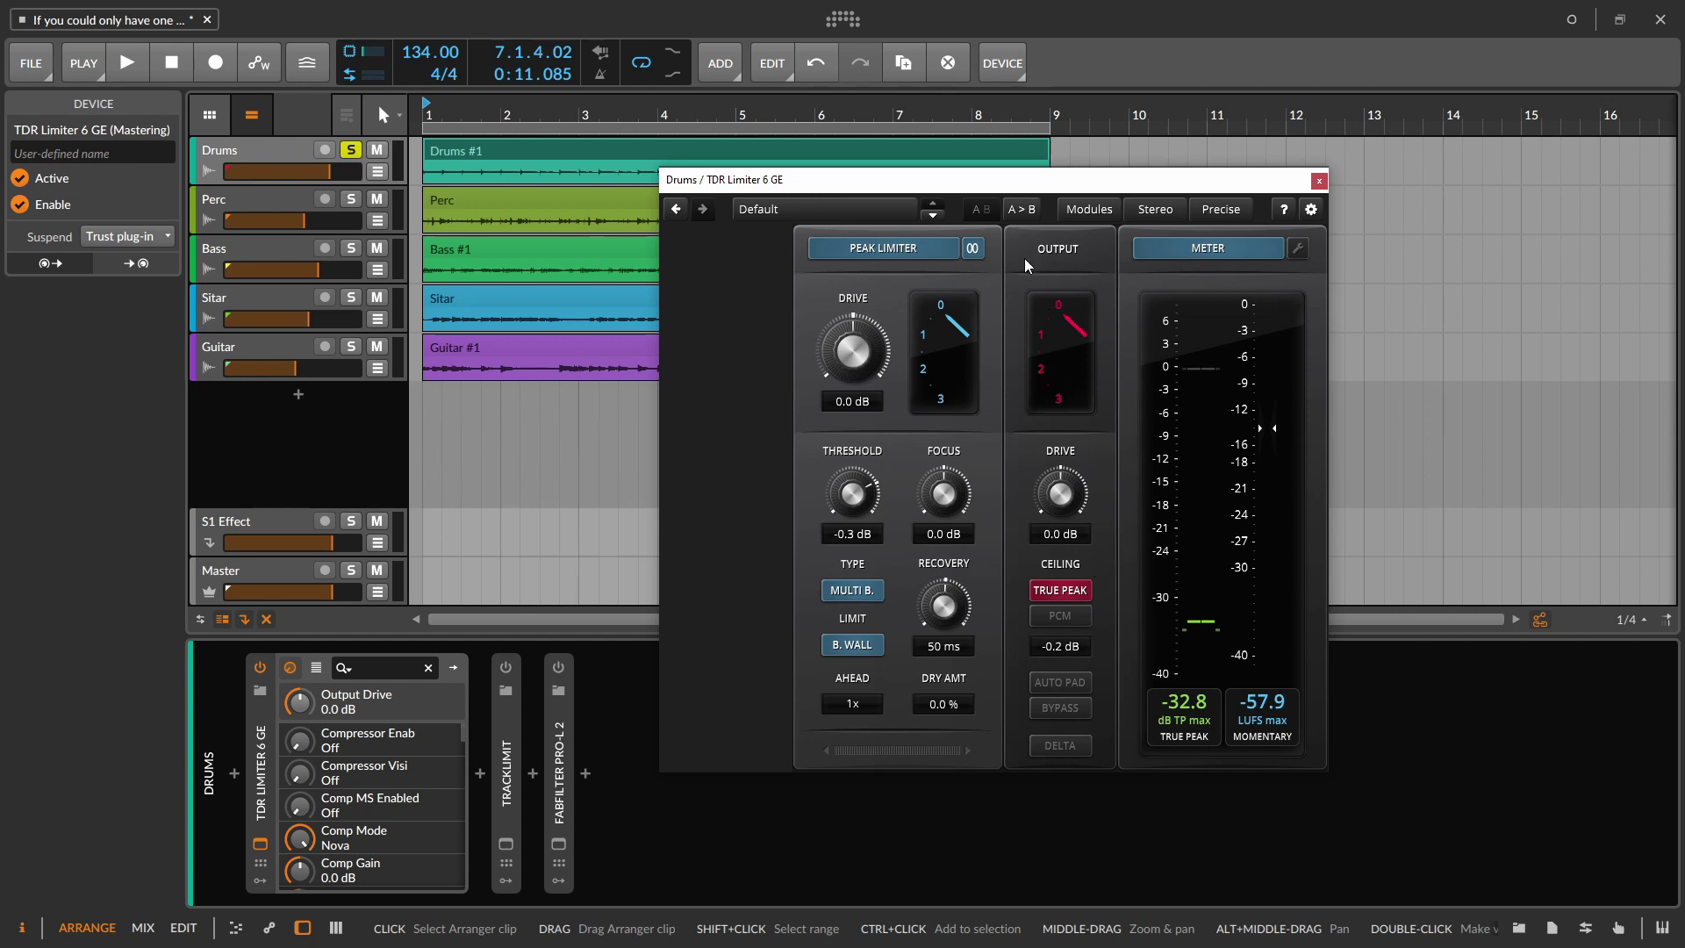
Step: While playing, set TDR ceiling -6.0 dB, drive 15 dB, threshold -4.0 dB, and raise output drive
key(space)
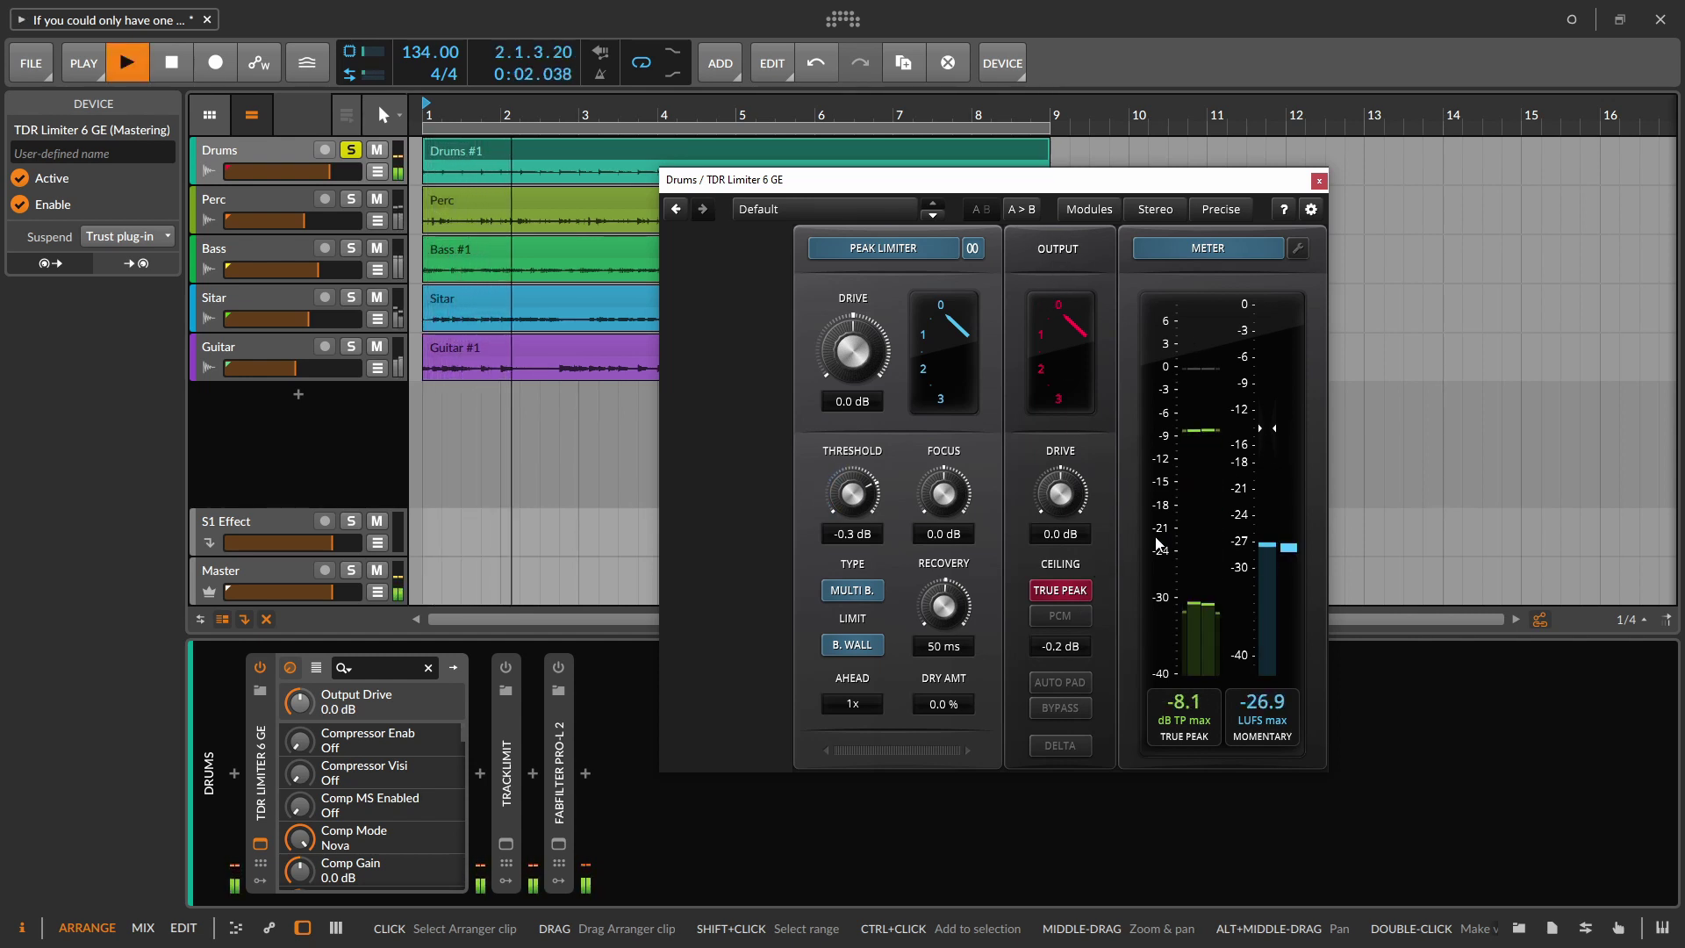
scroll(1062, 649, up, 2)
drag(1064, 657, 1064, 928)
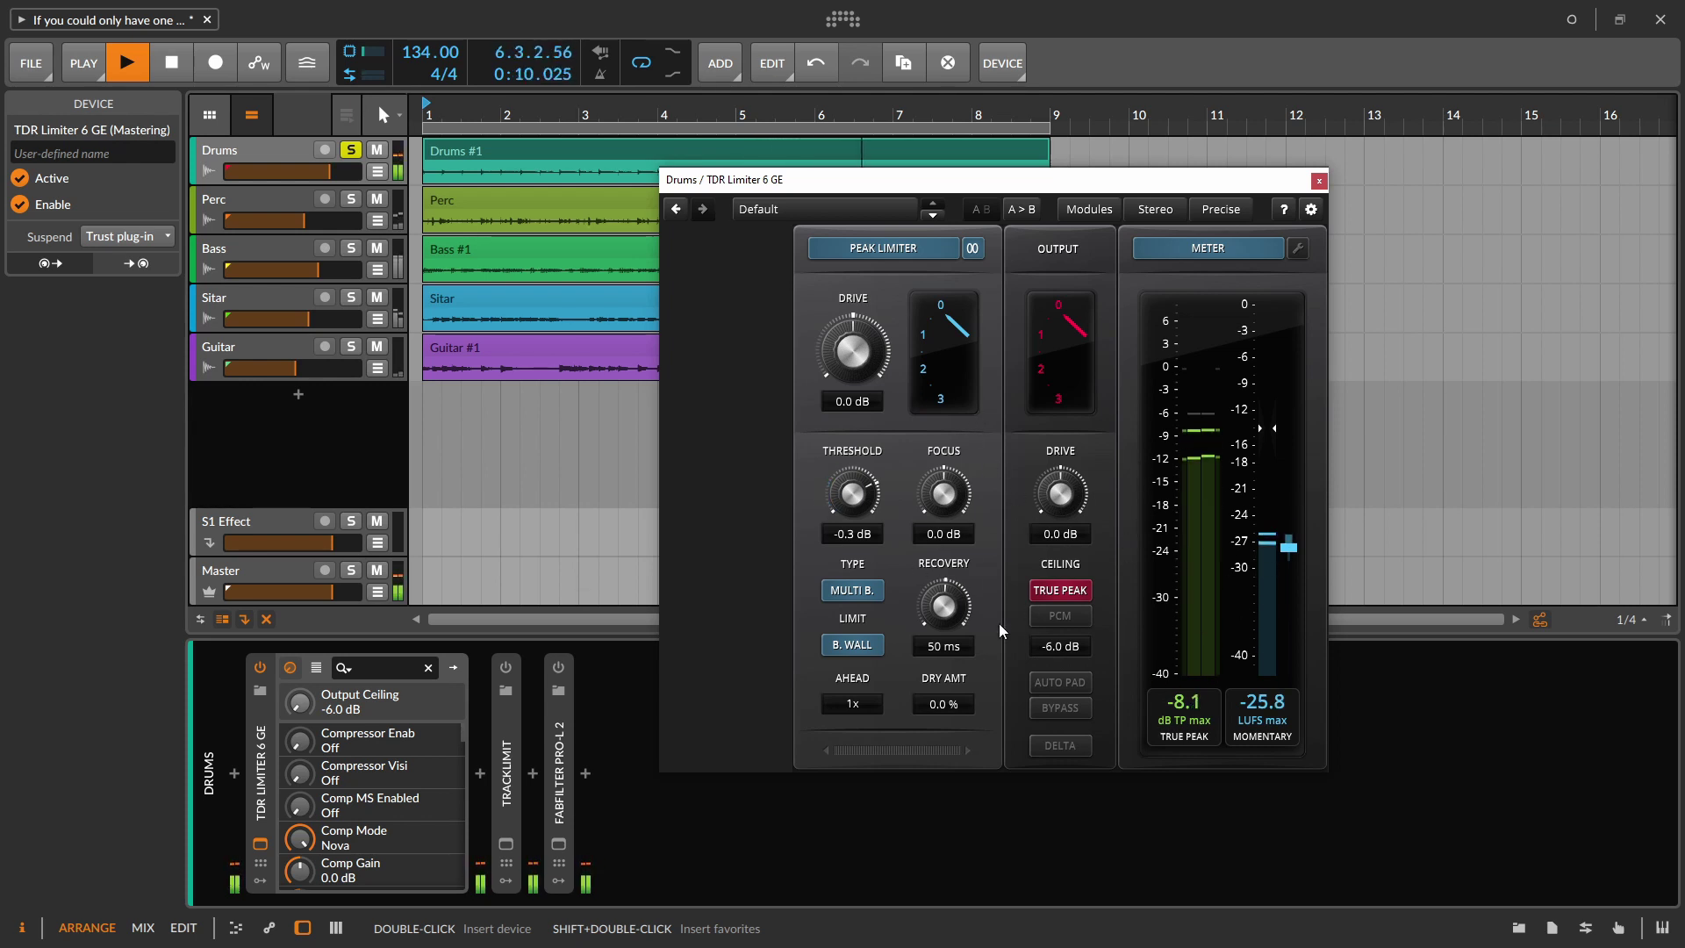
drag(852, 351, 902, 68)
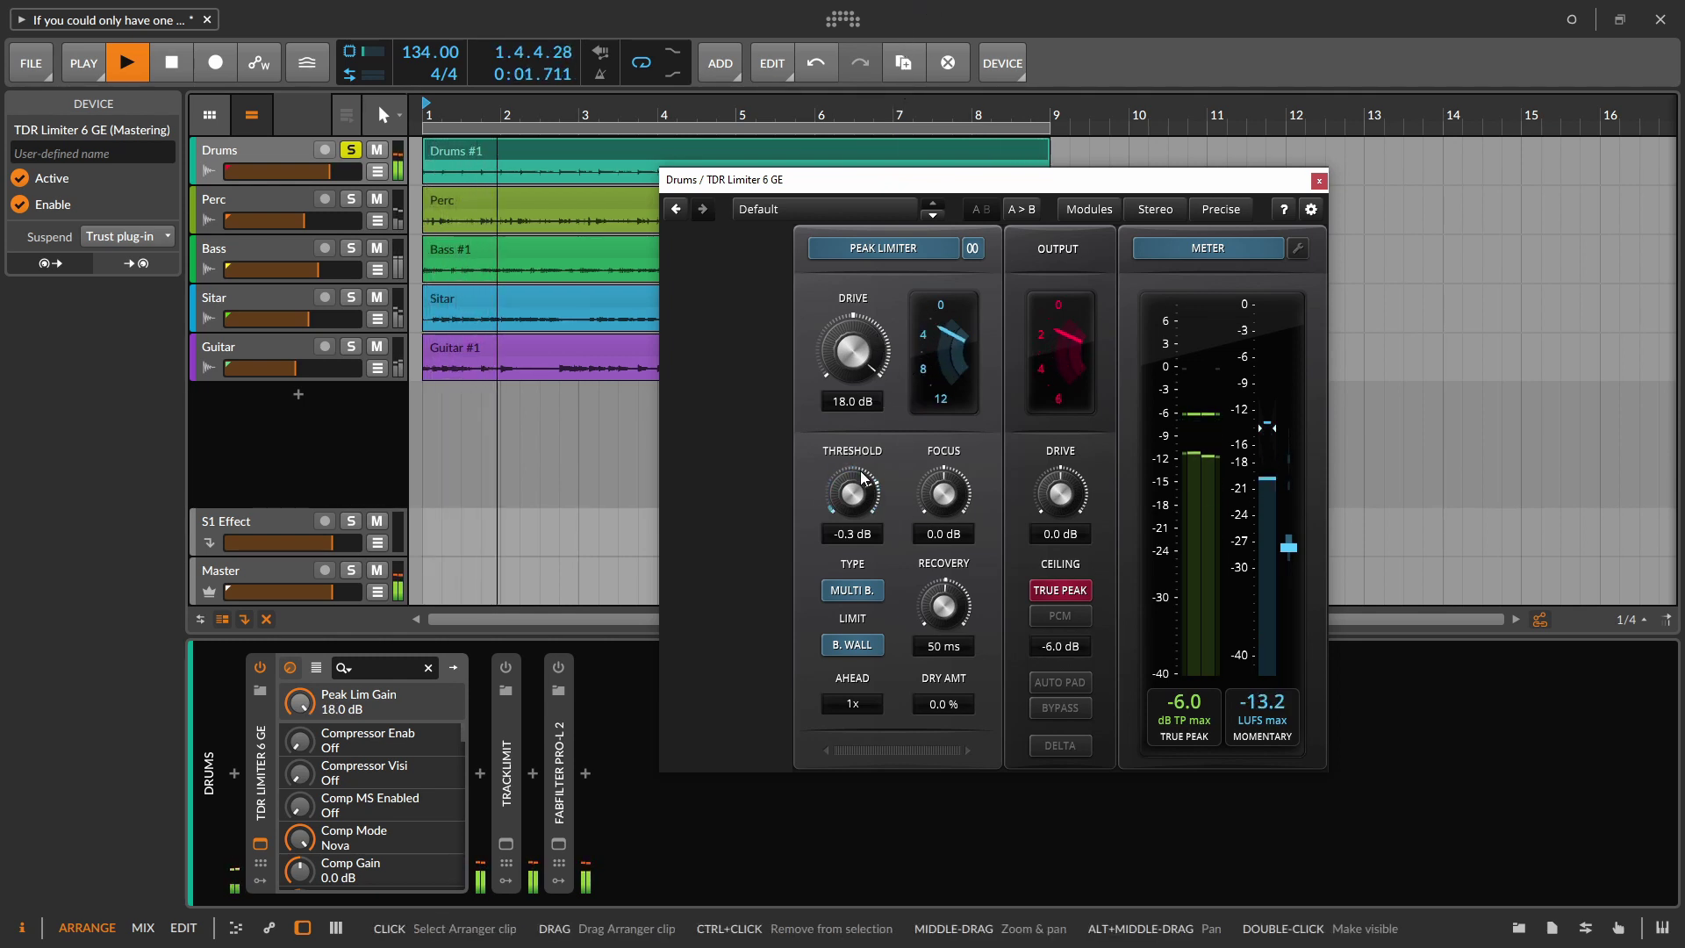
drag(852, 493, 872, 456)
click(853, 591)
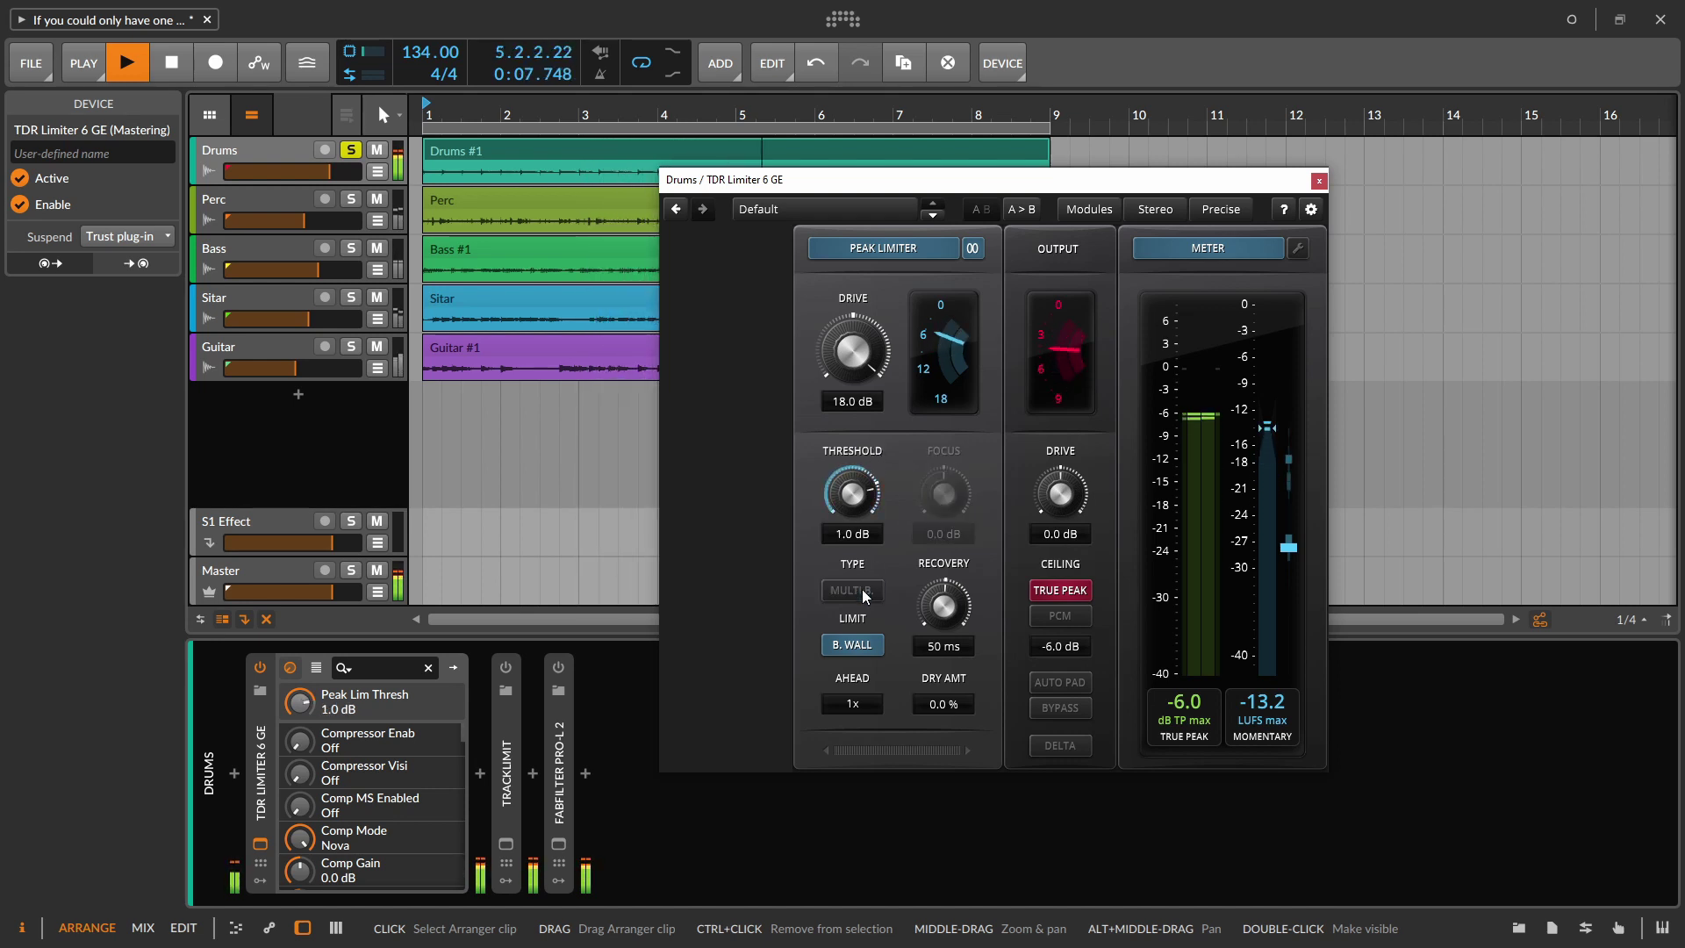
click(853, 590)
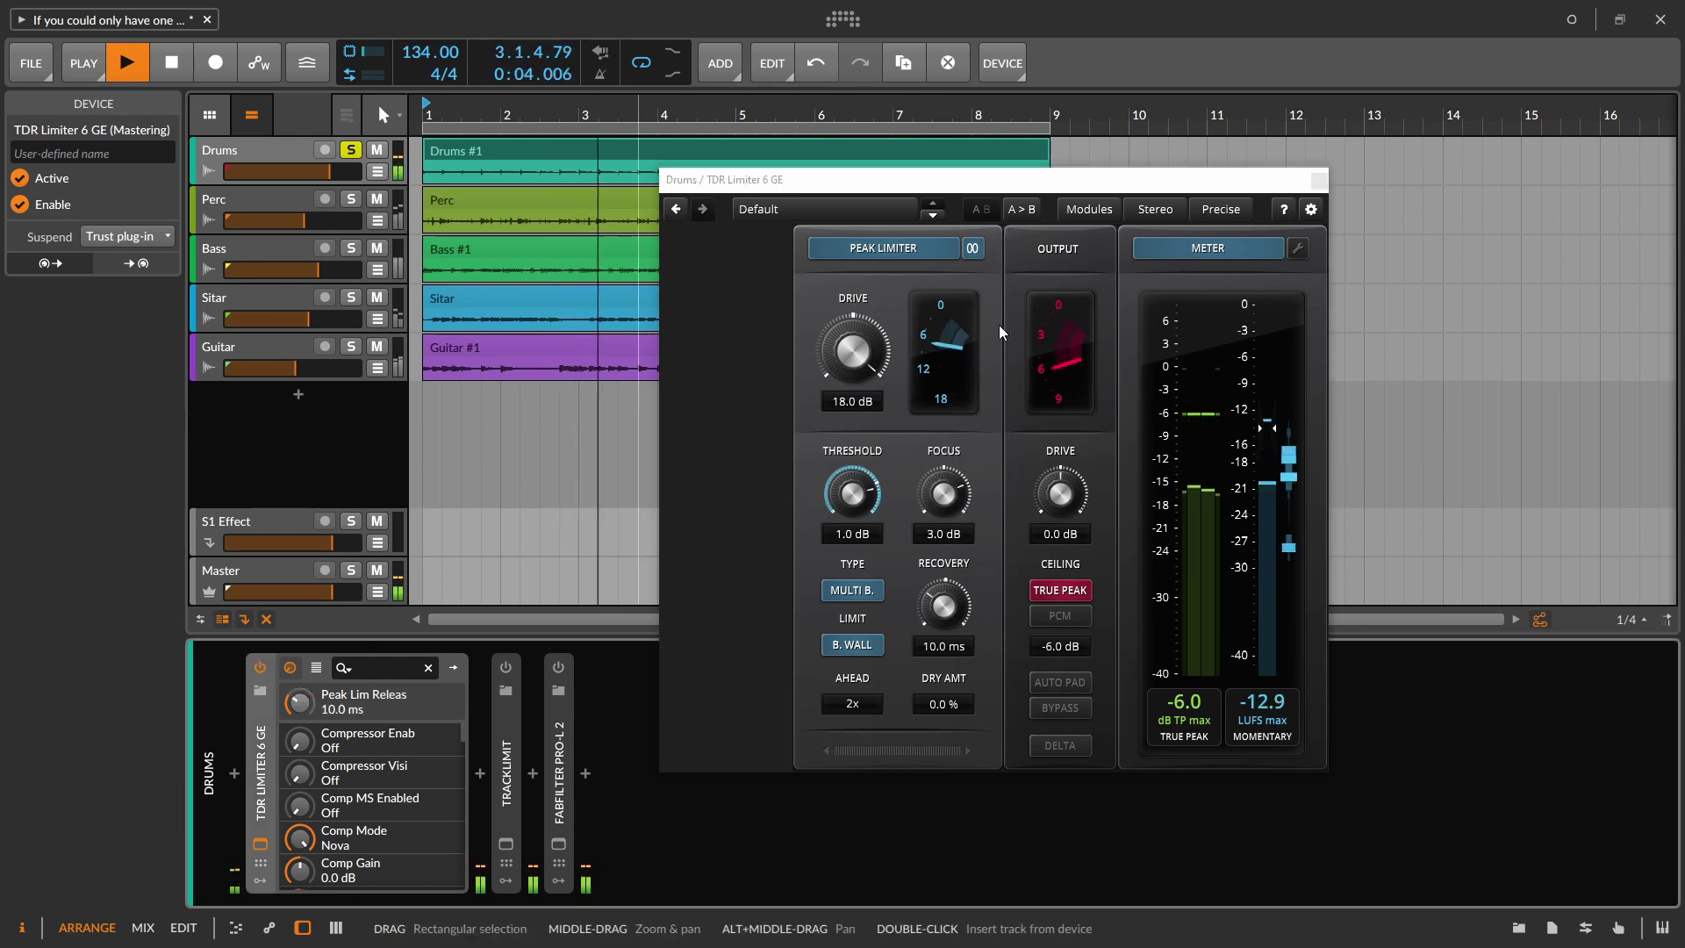
drag(1052, 486, 1074, 430)
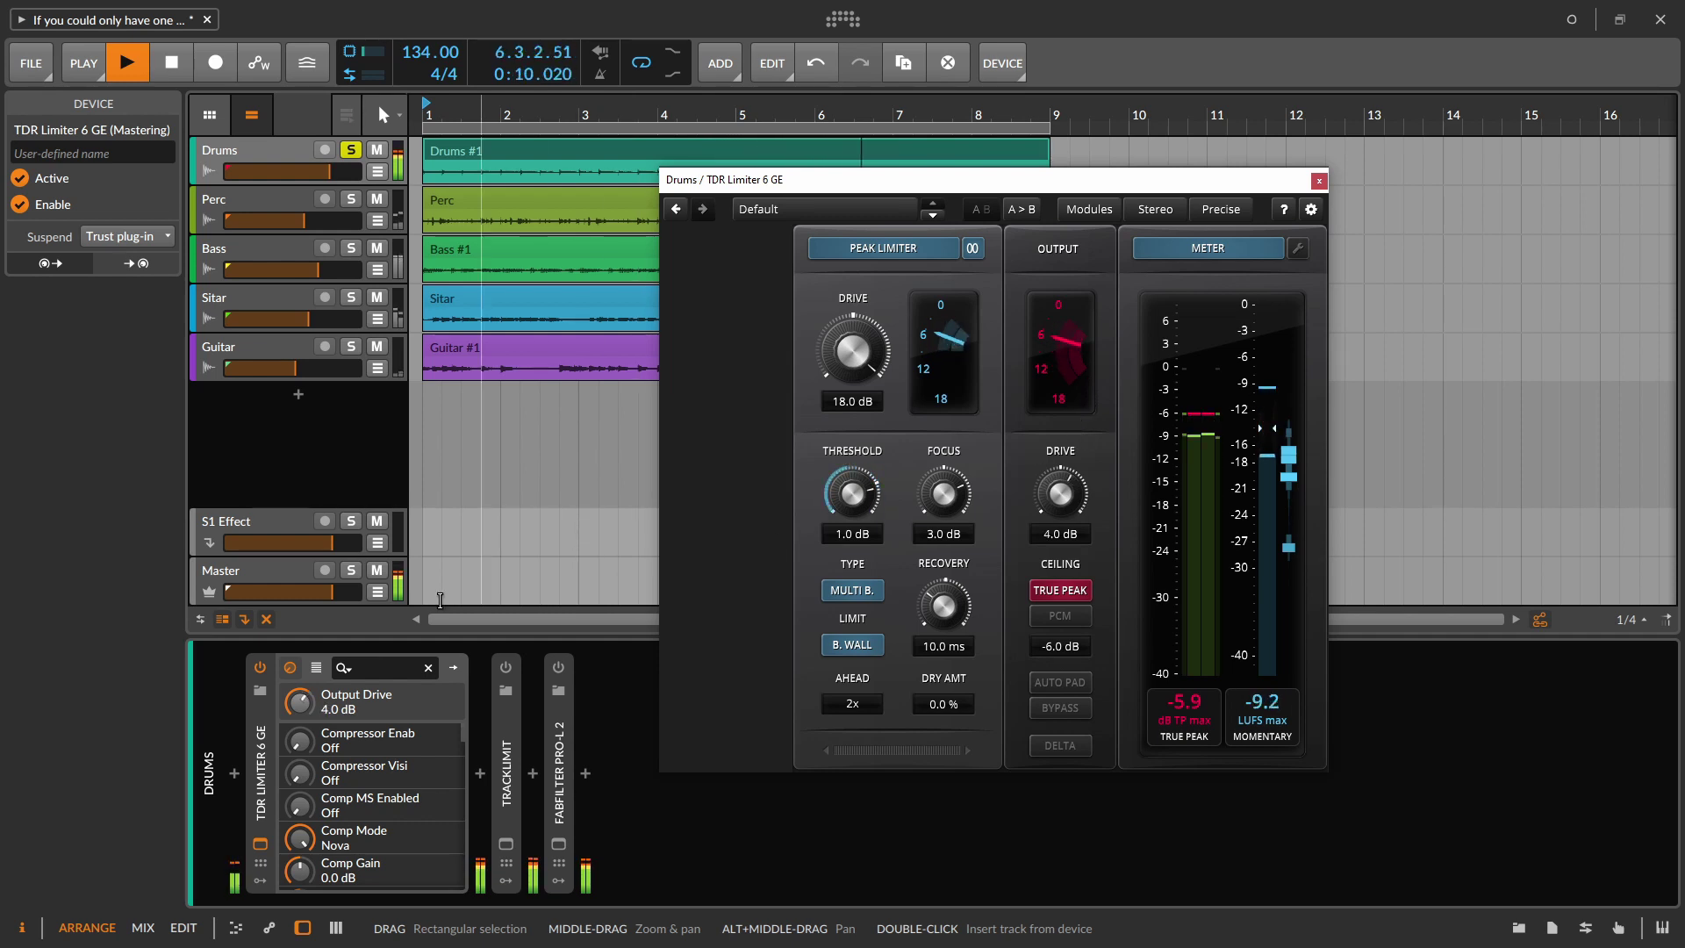
Step: Compare TDR Limiter bypassed, close it, stop playback, and delete it from Drums
click(260, 668)
click(261, 668)
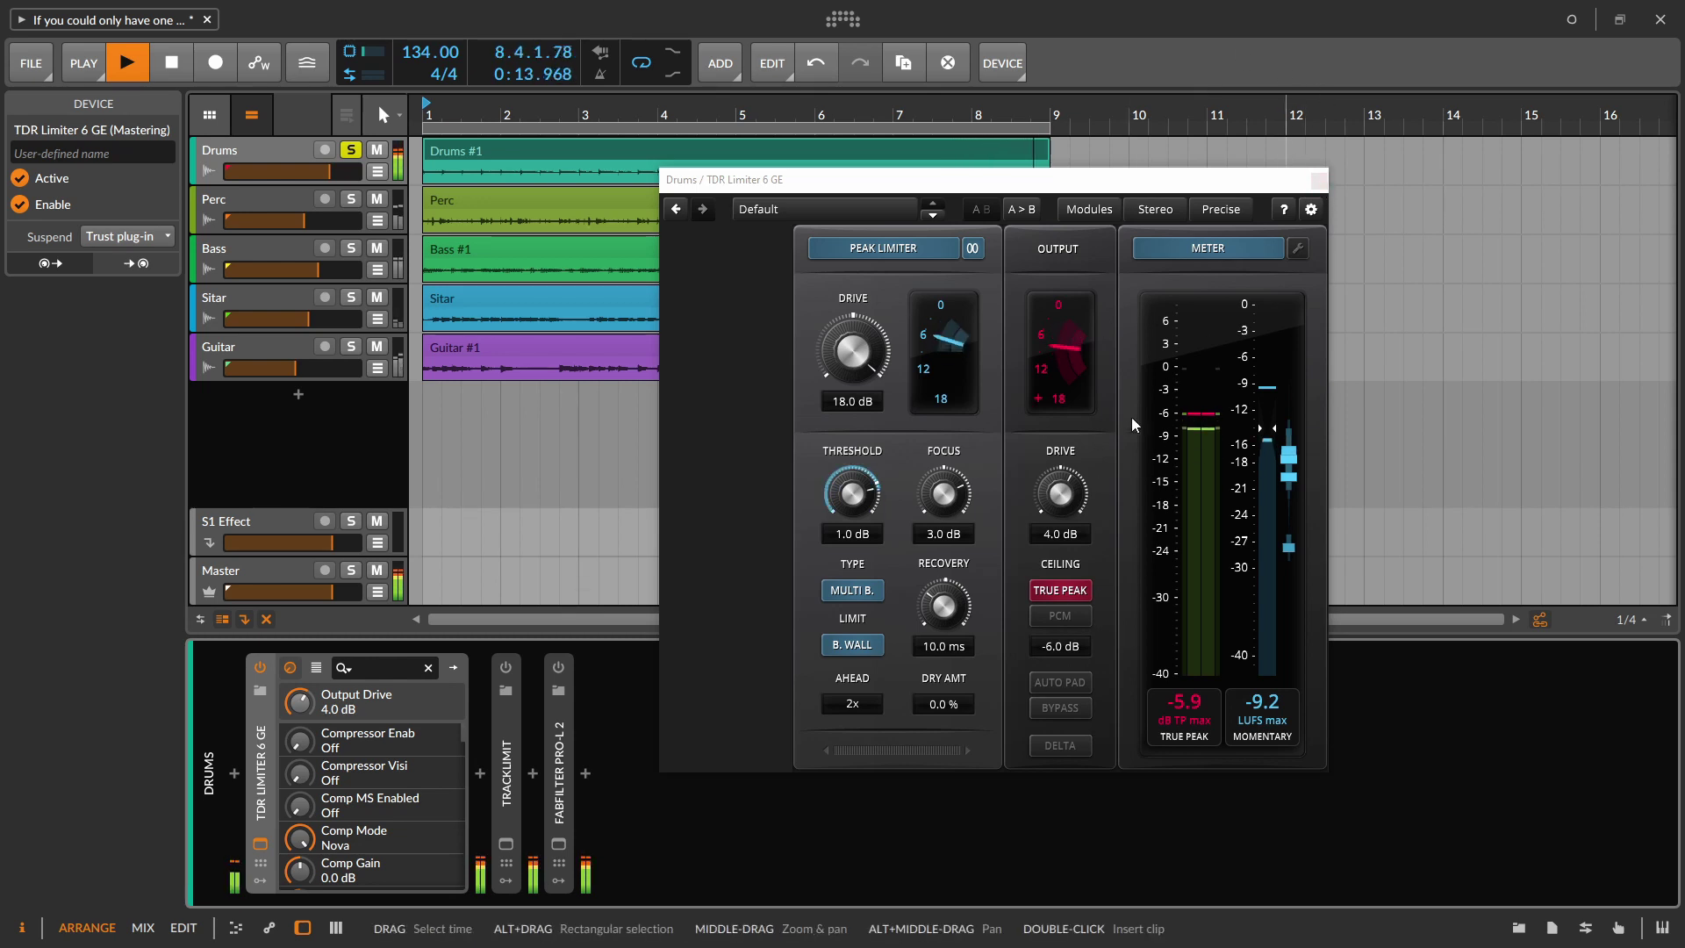
click(1318, 180)
key(space)
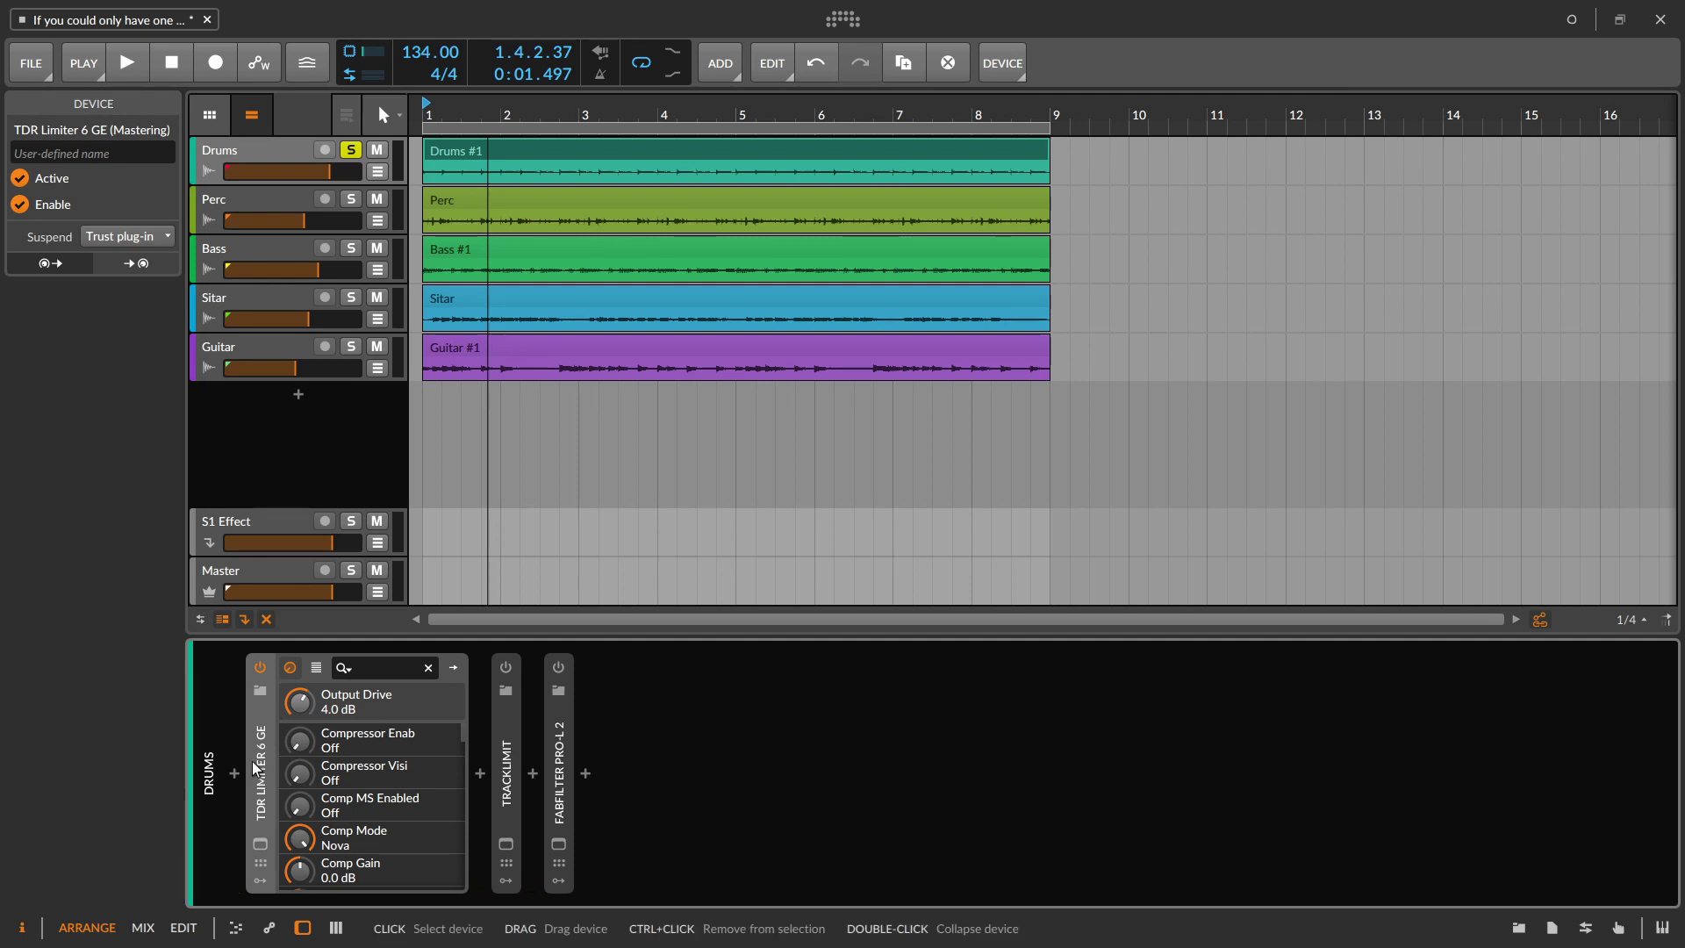
key(Delete)
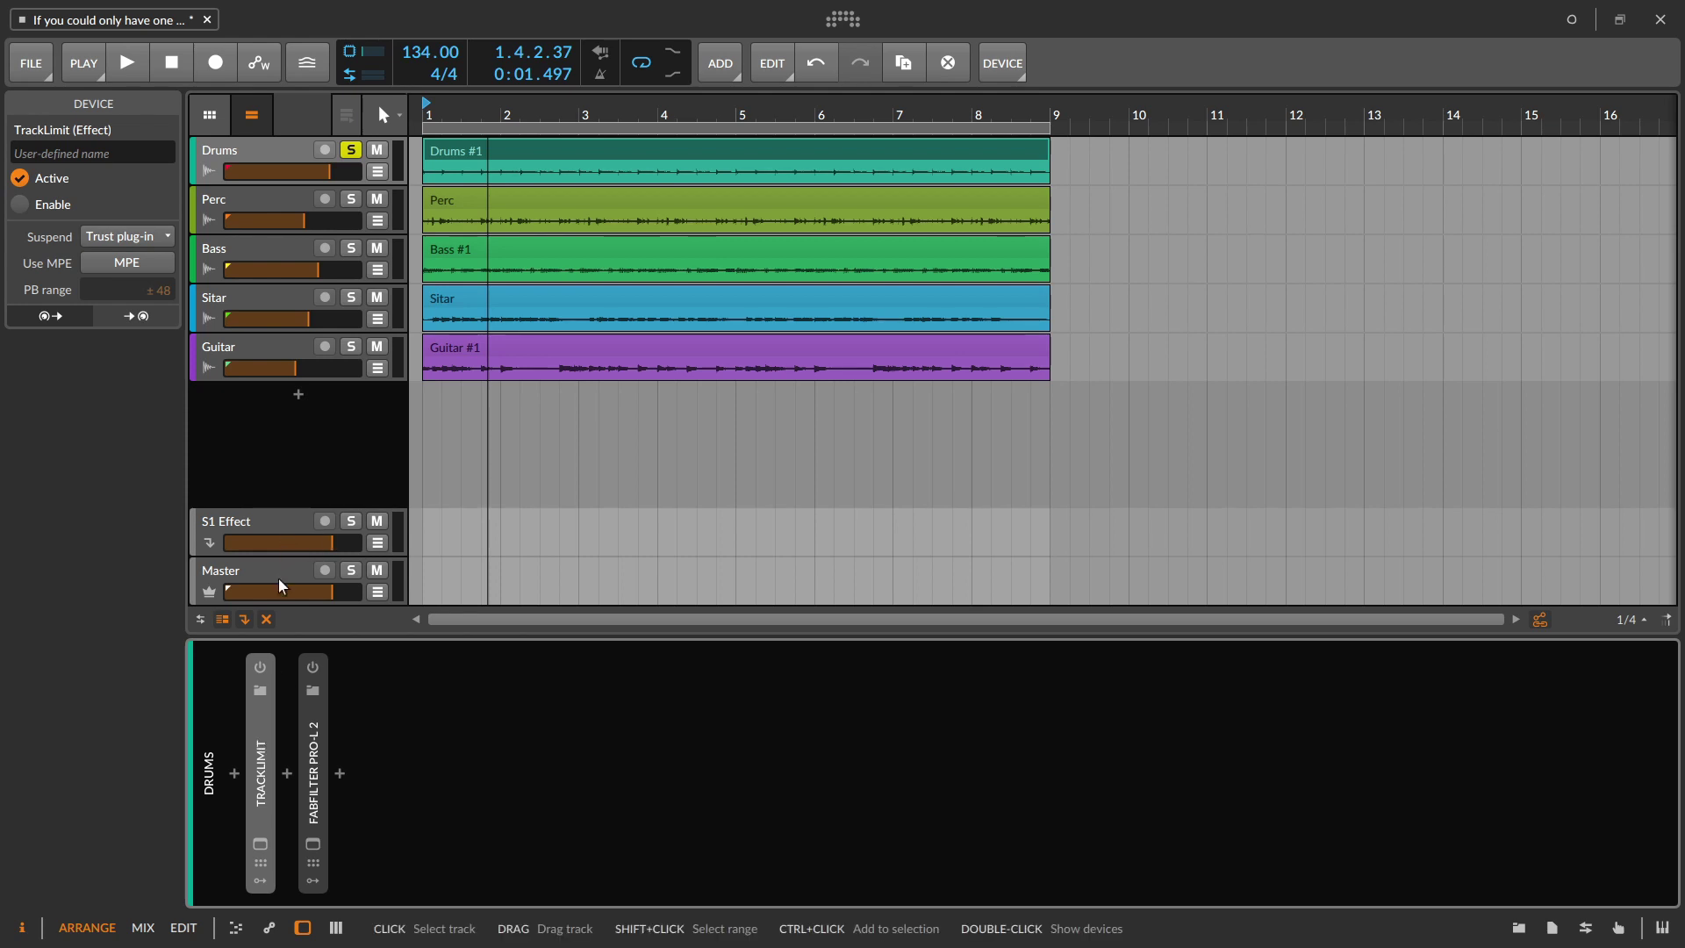
Step: Switch on TrackLimit on Drums and open its window, moved up and right
click(265, 671)
click(260, 856)
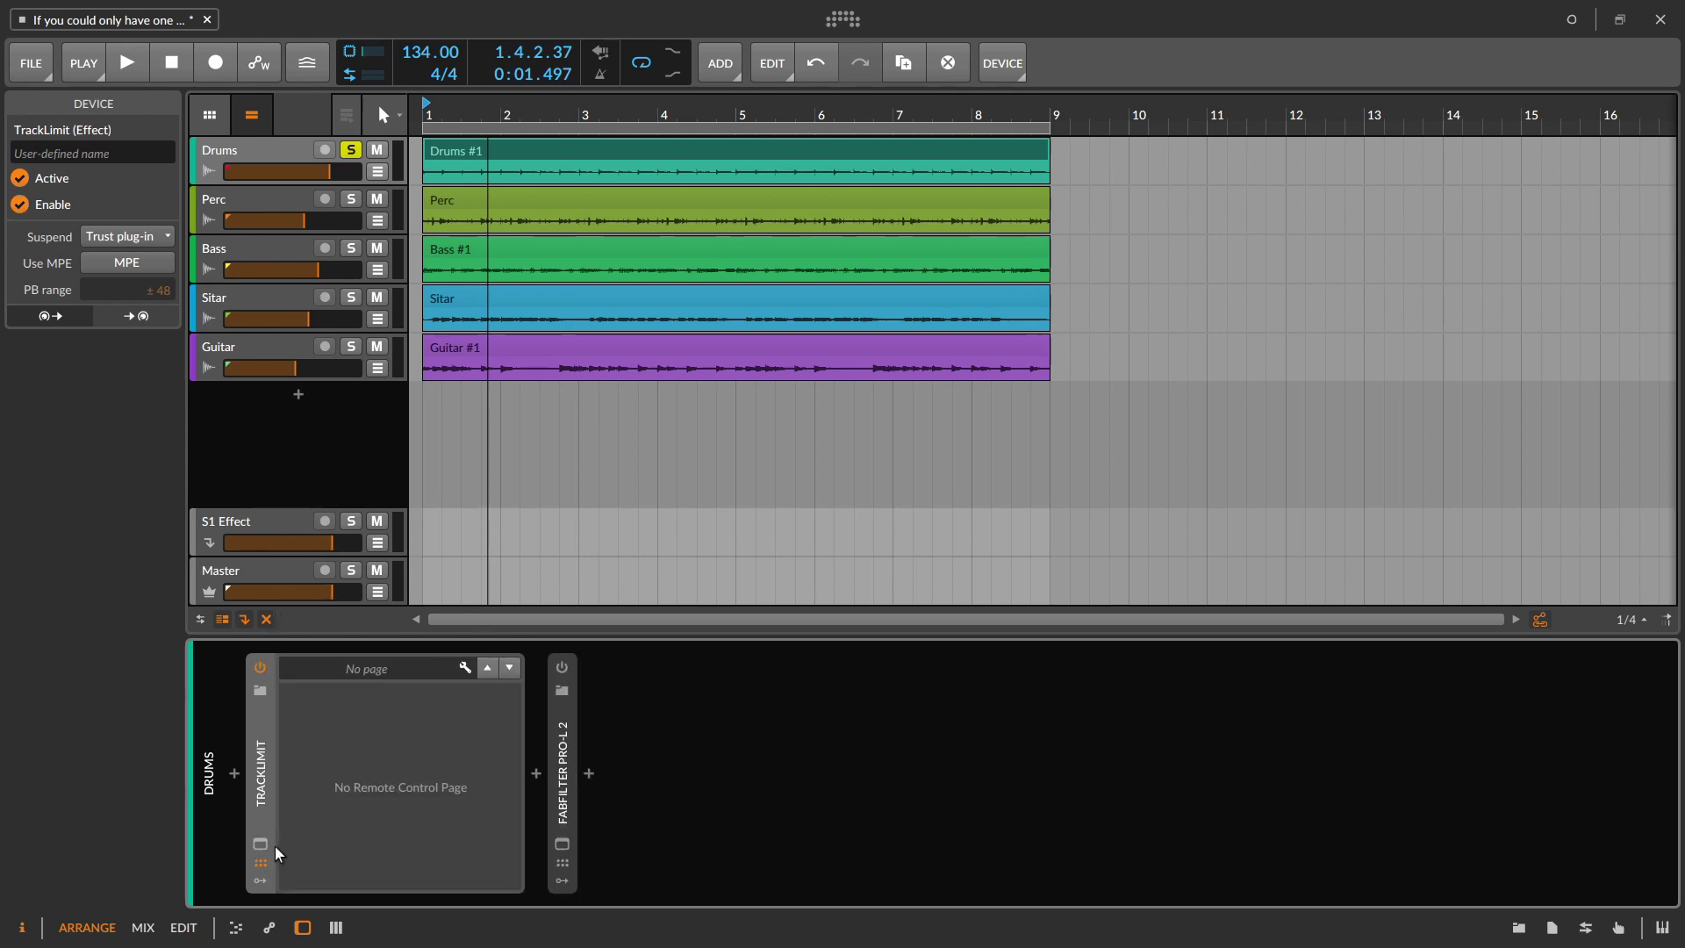
click(258, 858)
click(258, 844)
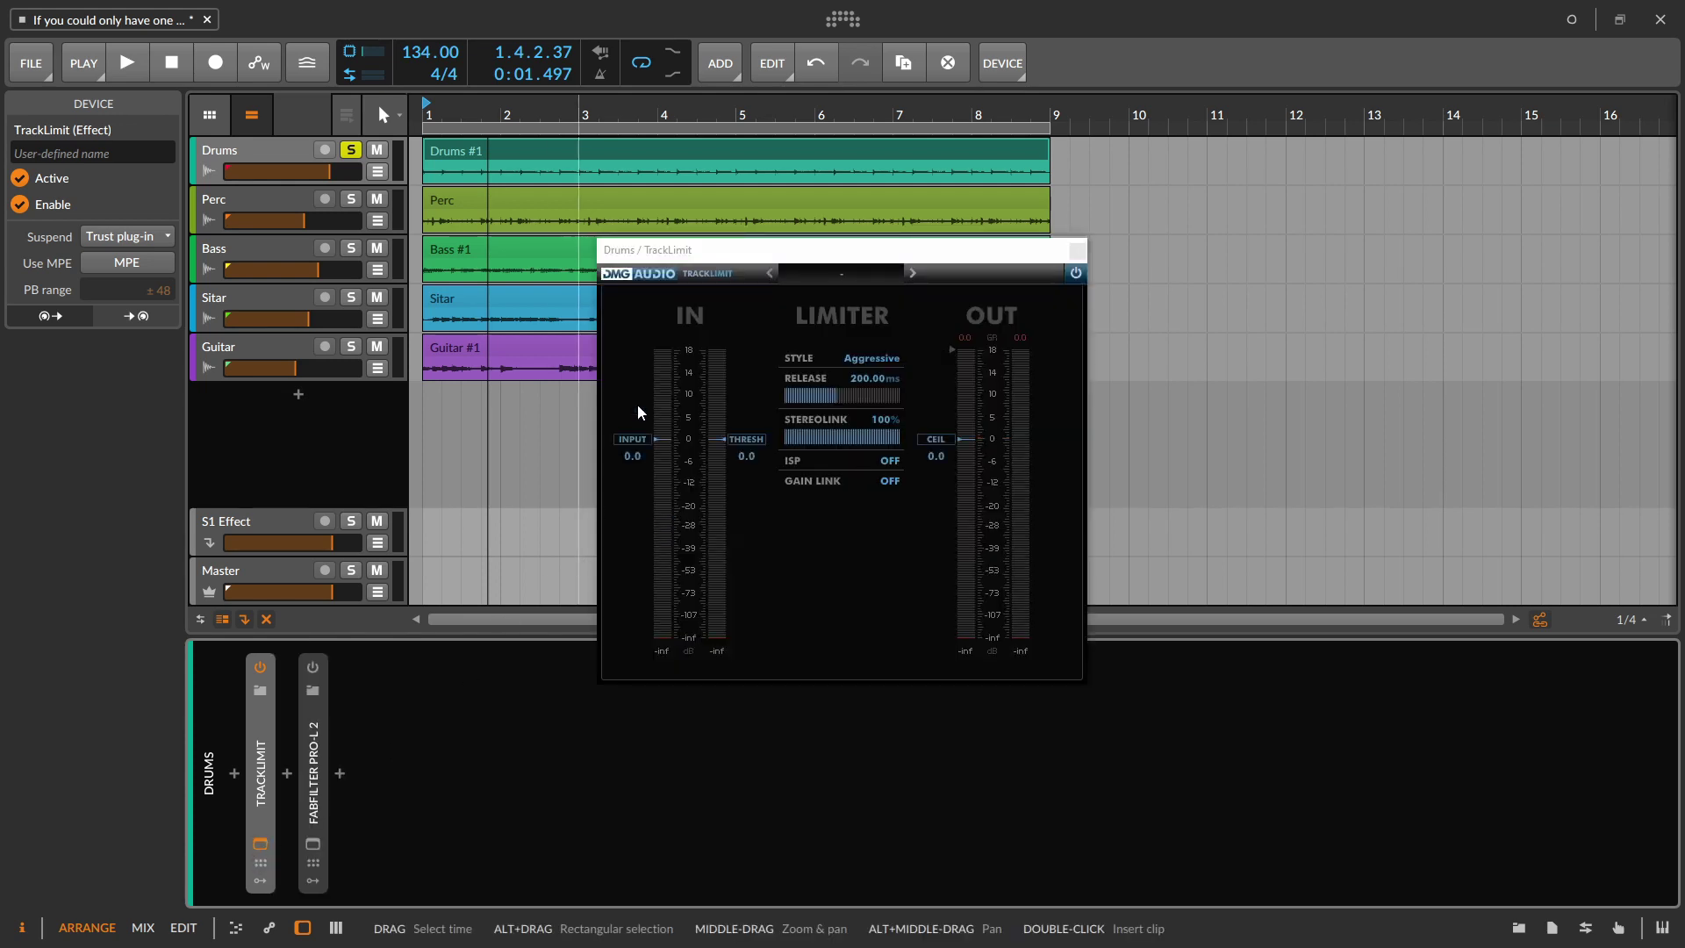
drag(754, 246, 889, 214)
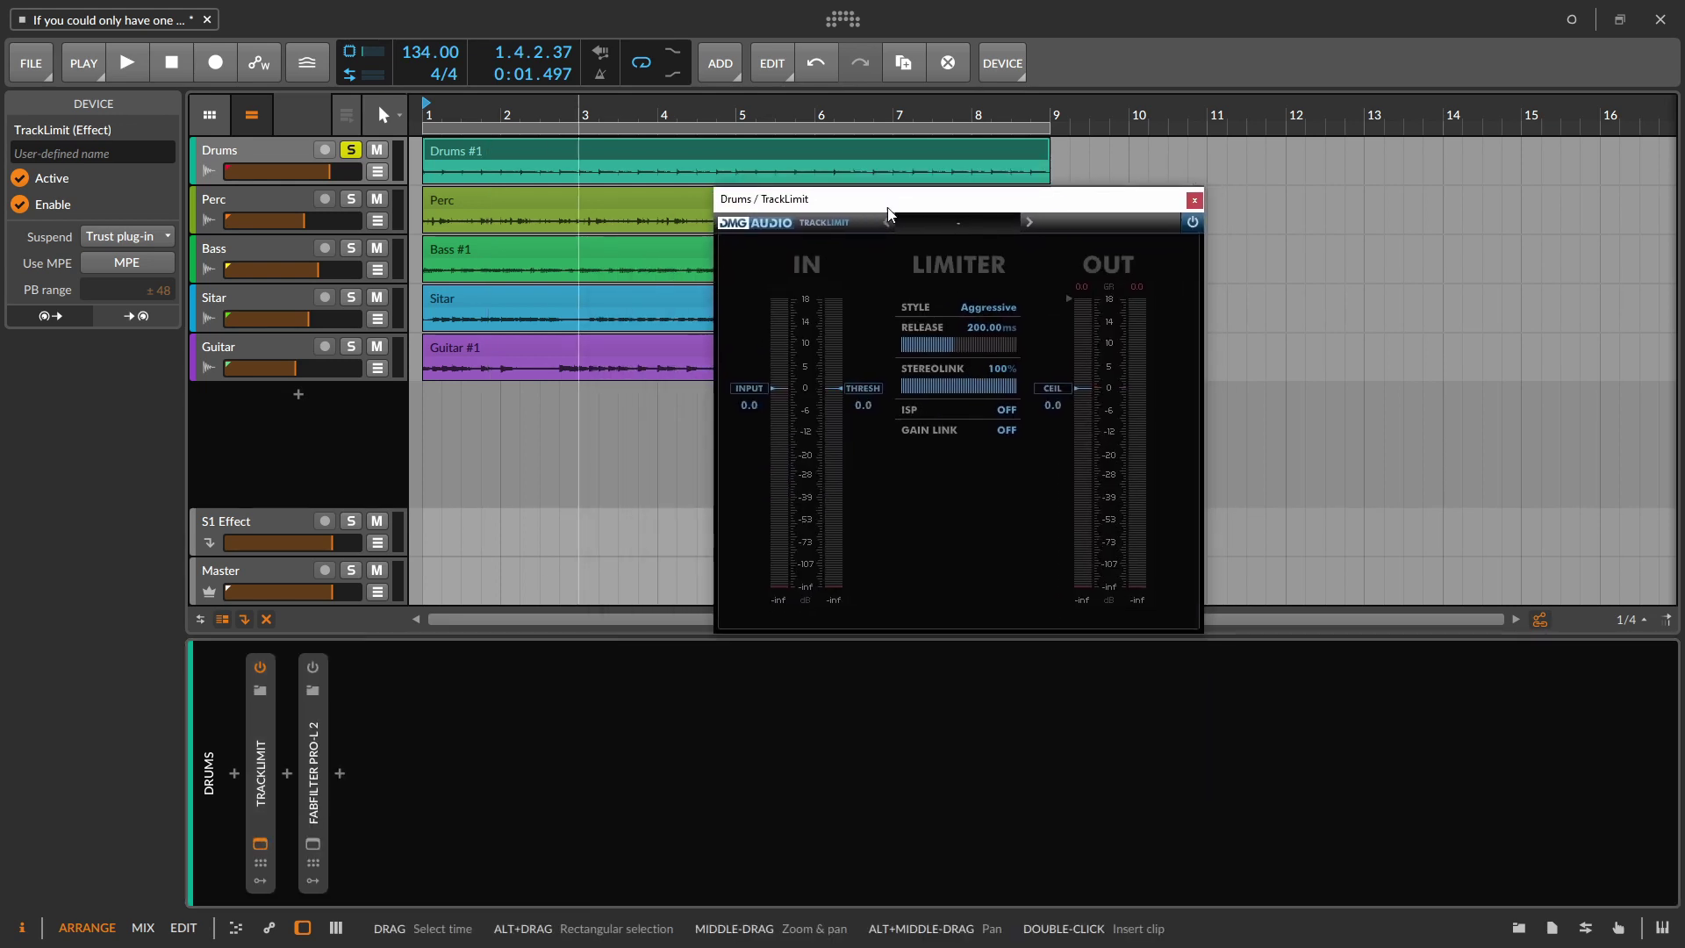
Step: Turn on ISP and, during playback, set threshold about -24.8 and unlinked ceiling about -6.1
click(1000, 416)
key(space)
drag(863, 388, 863, 473)
click(1008, 430)
drag(1052, 470, 1053, 414)
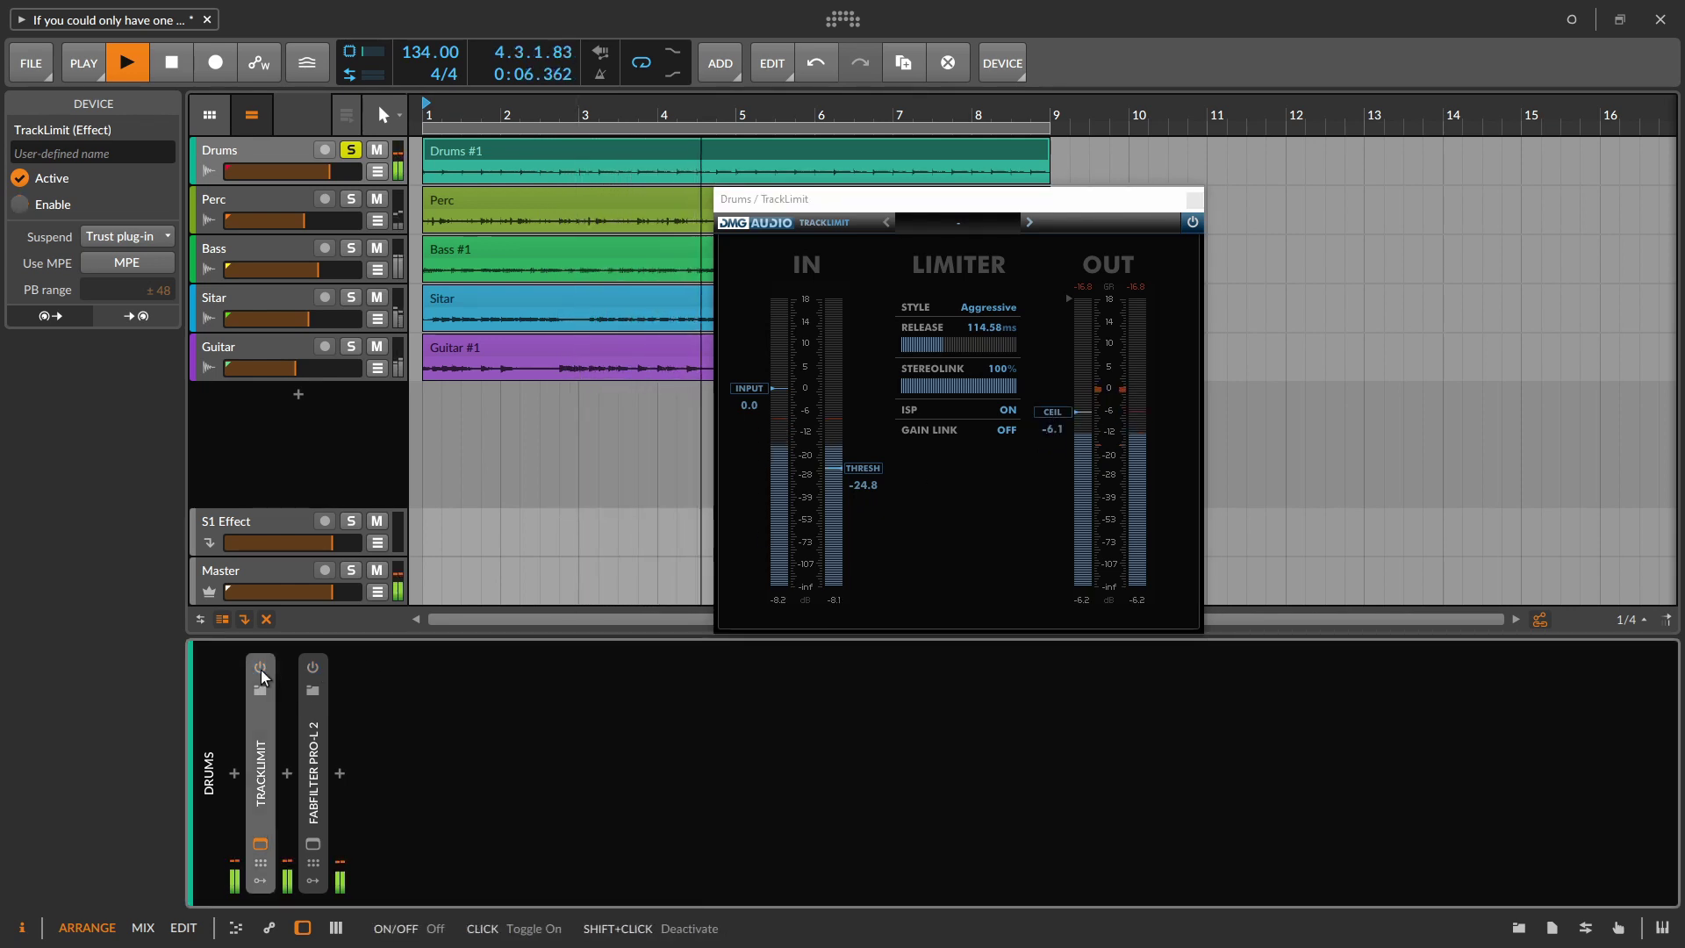
Step: Audition TrackLimit styles Punchy, Warm, Smooth, Tight and Transparent, ending on Aggressive
click(1009, 307)
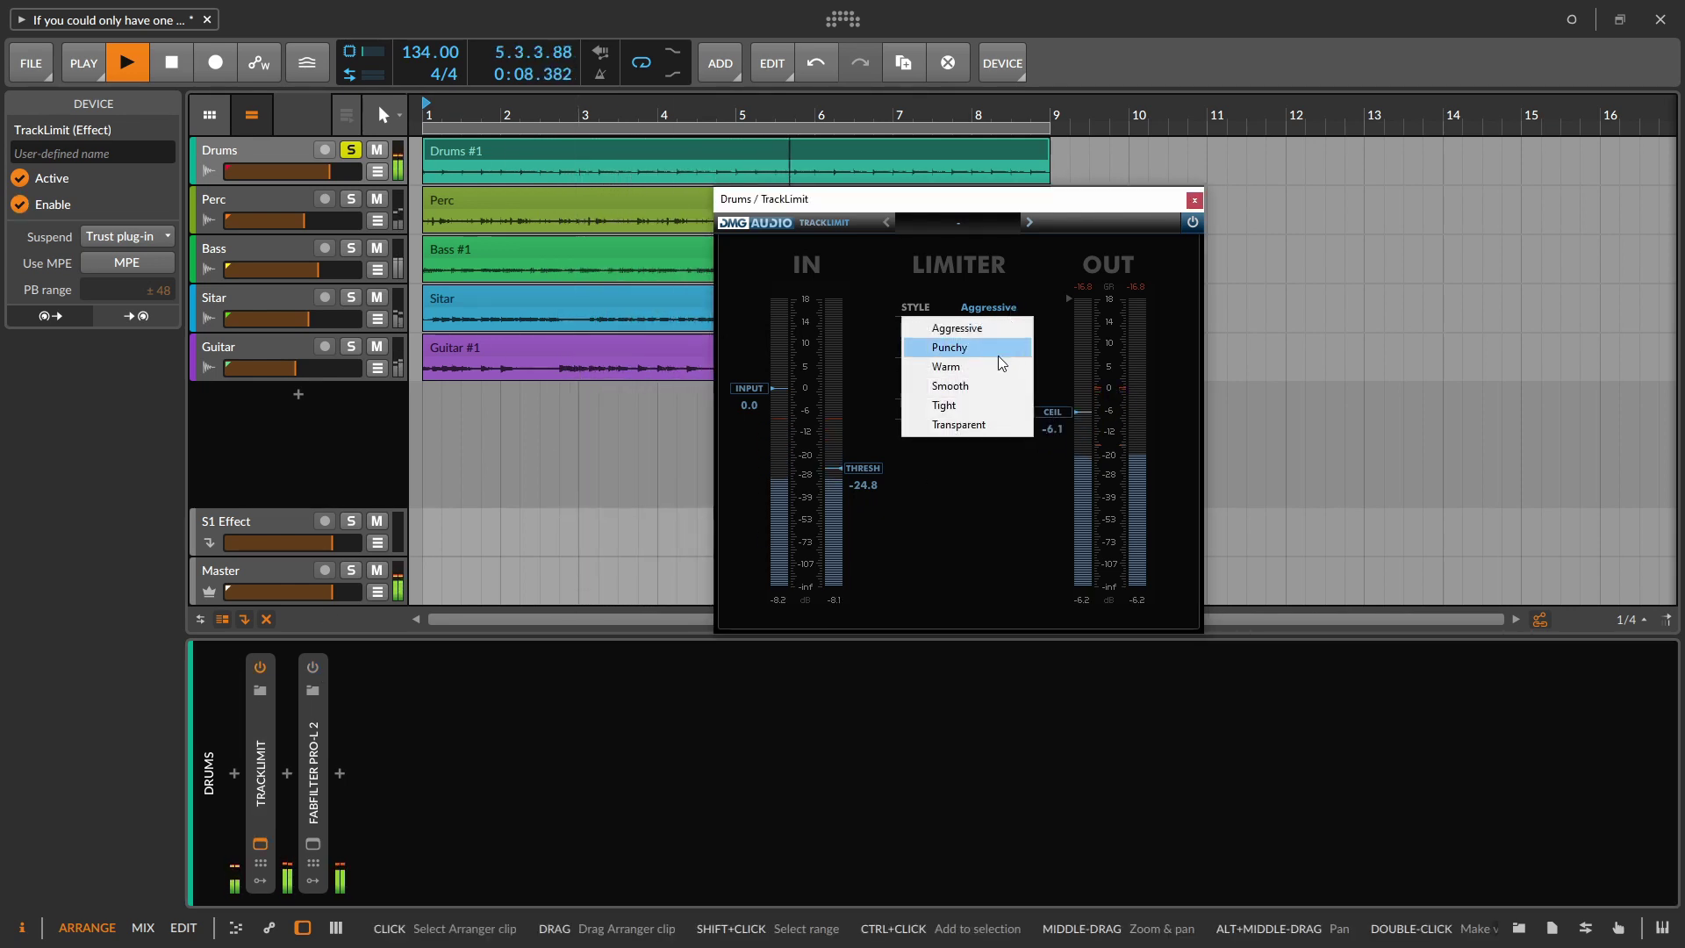
click(998, 351)
click(998, 308)
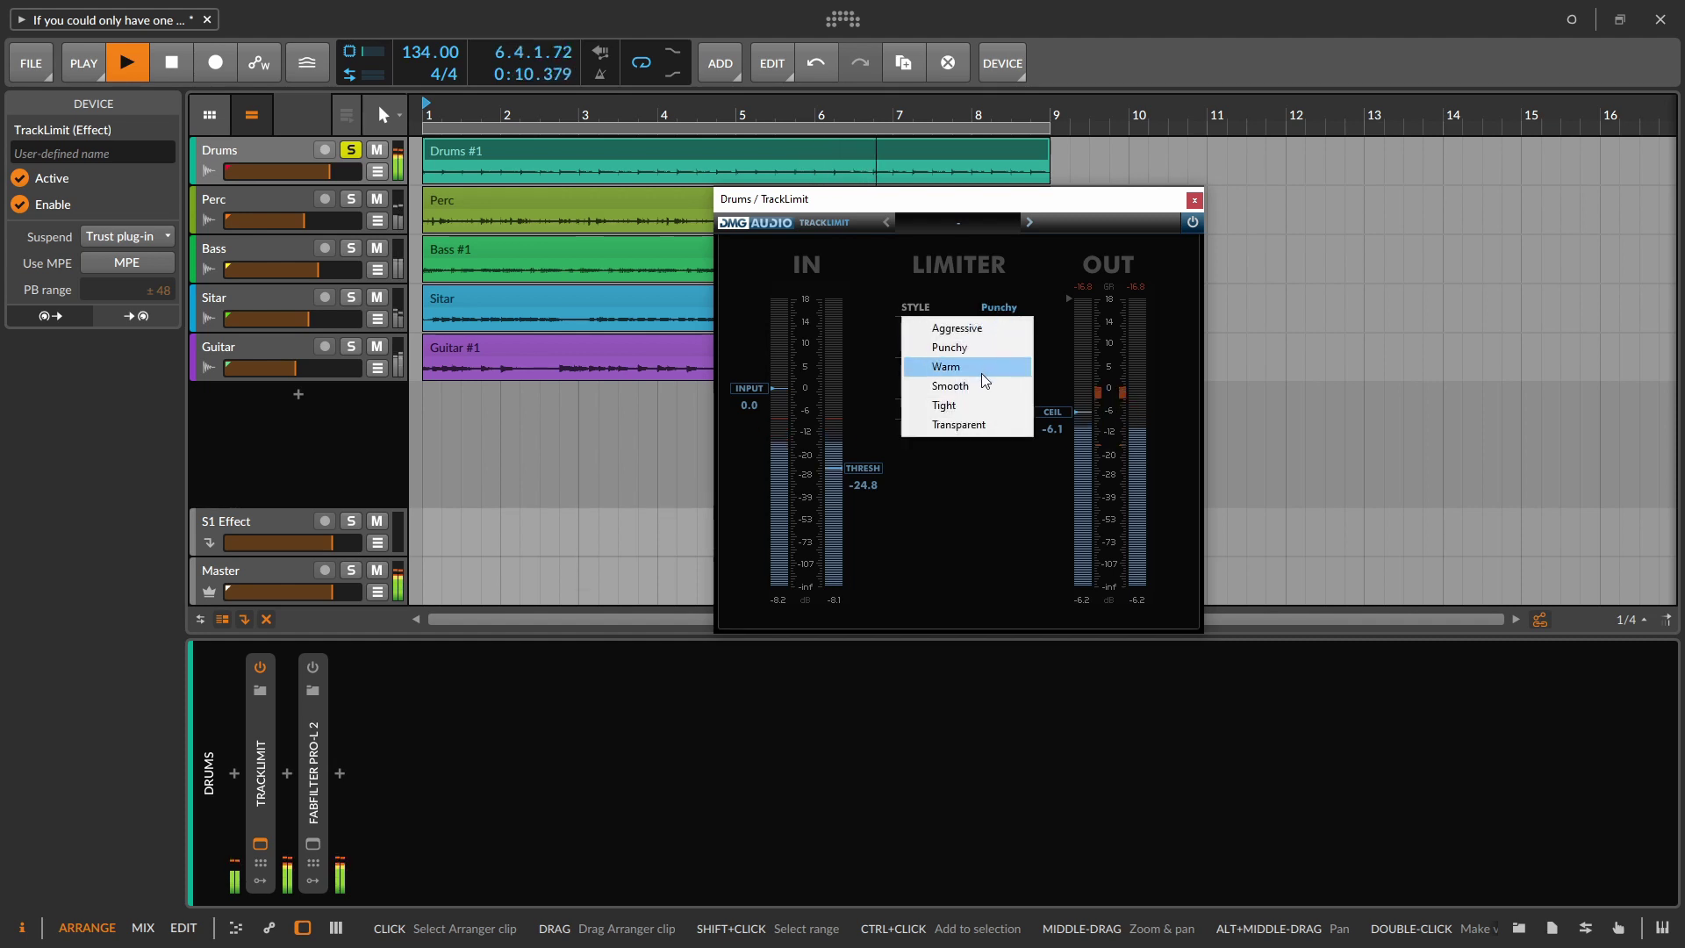
click(981, 370)
click(1009, 312)
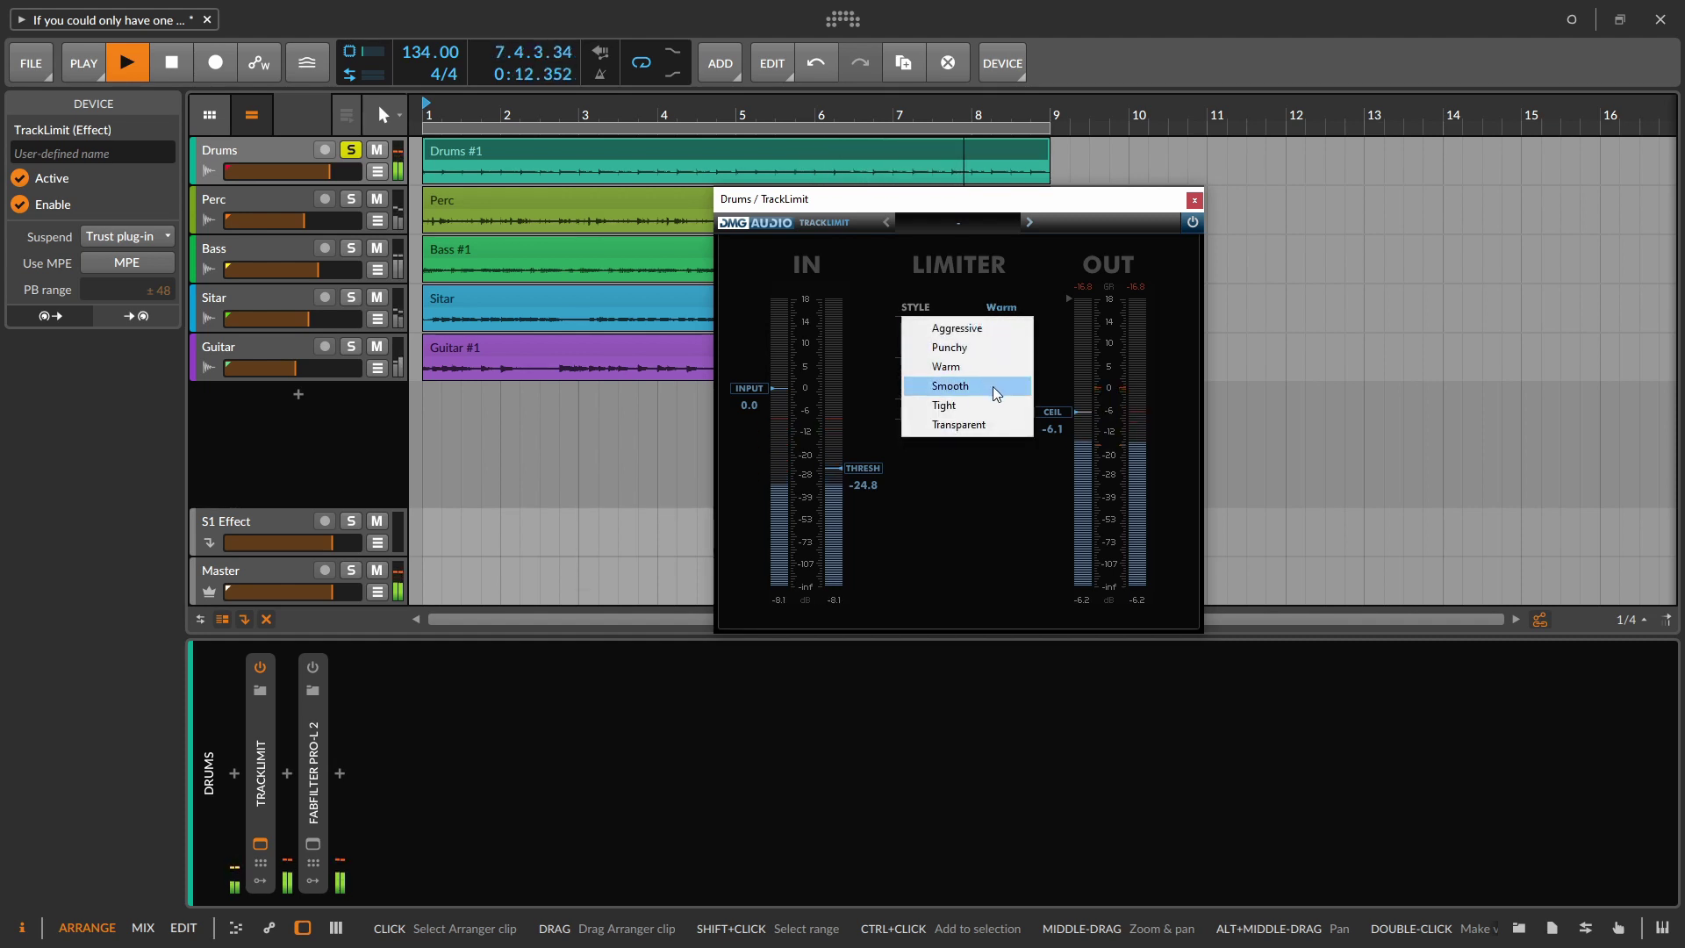
click(993, 386)
click(1011, 309)
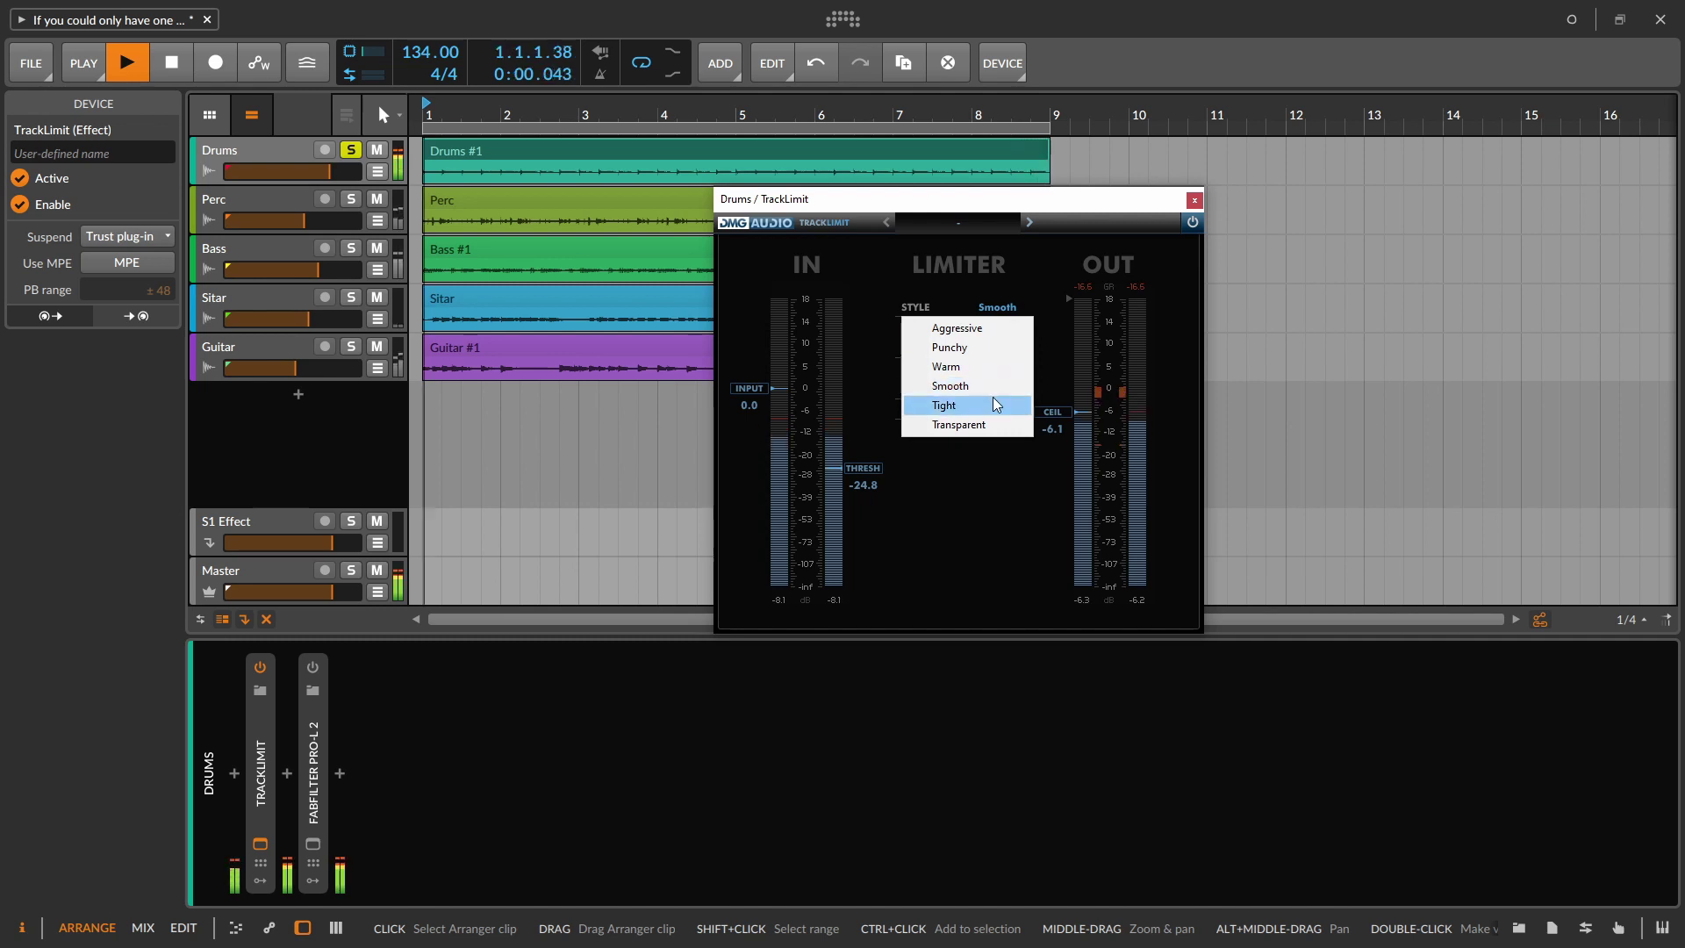
click(992, 404)
click(1009, 312)
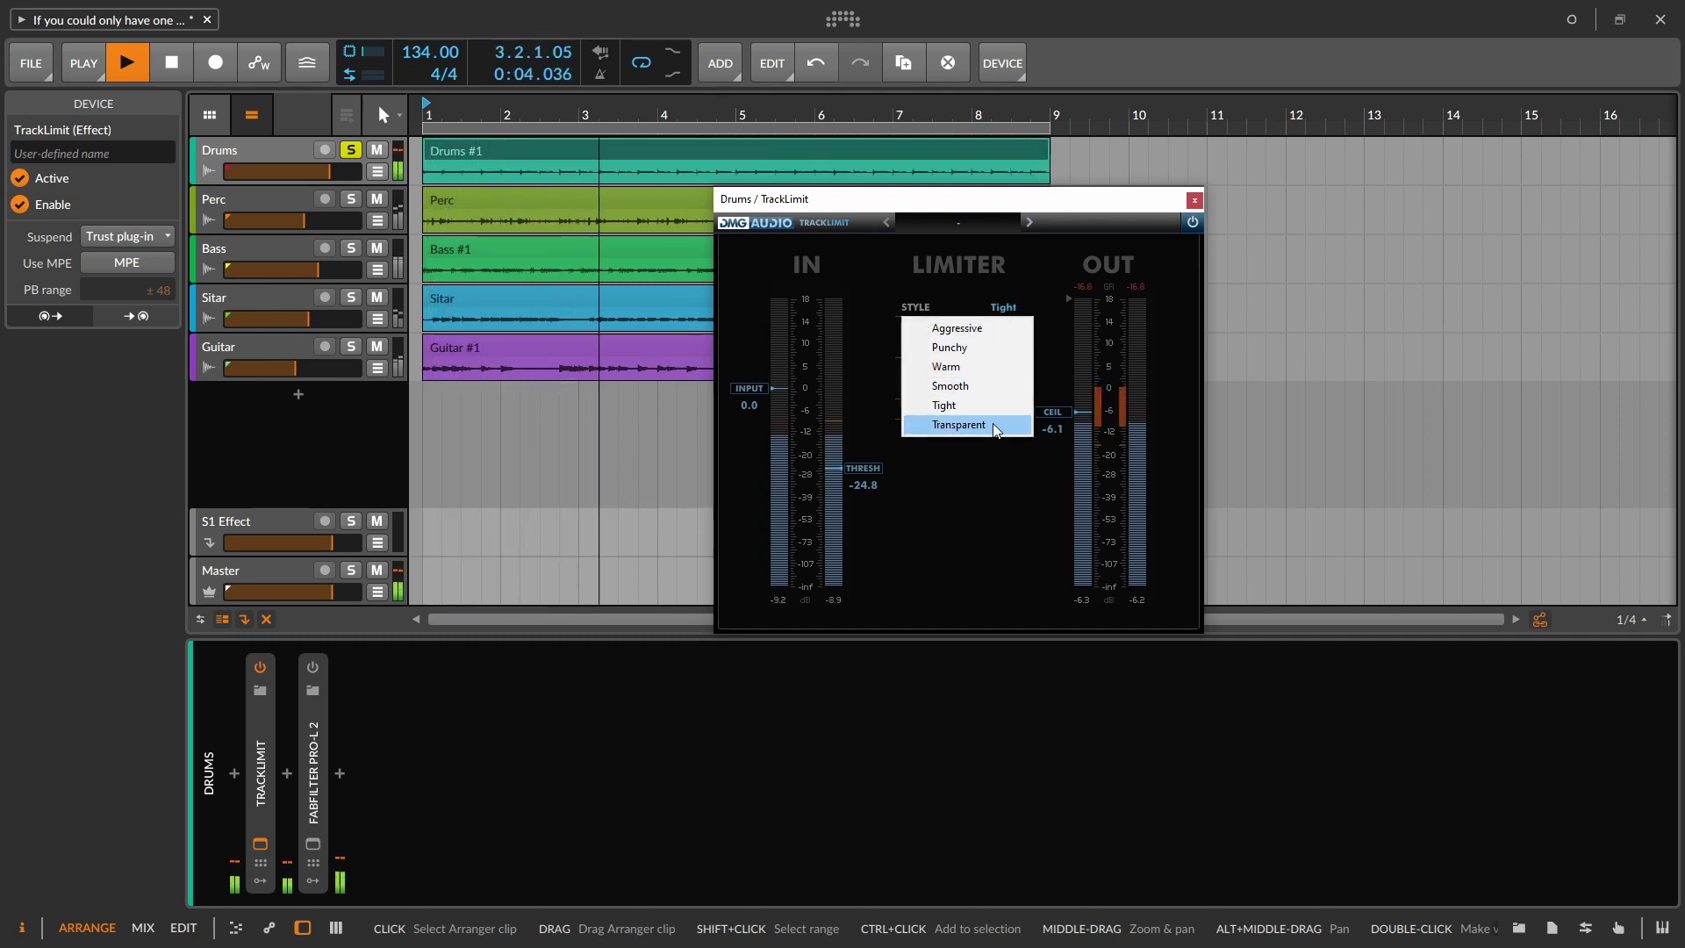
click(994, 425)
click(988, 312)
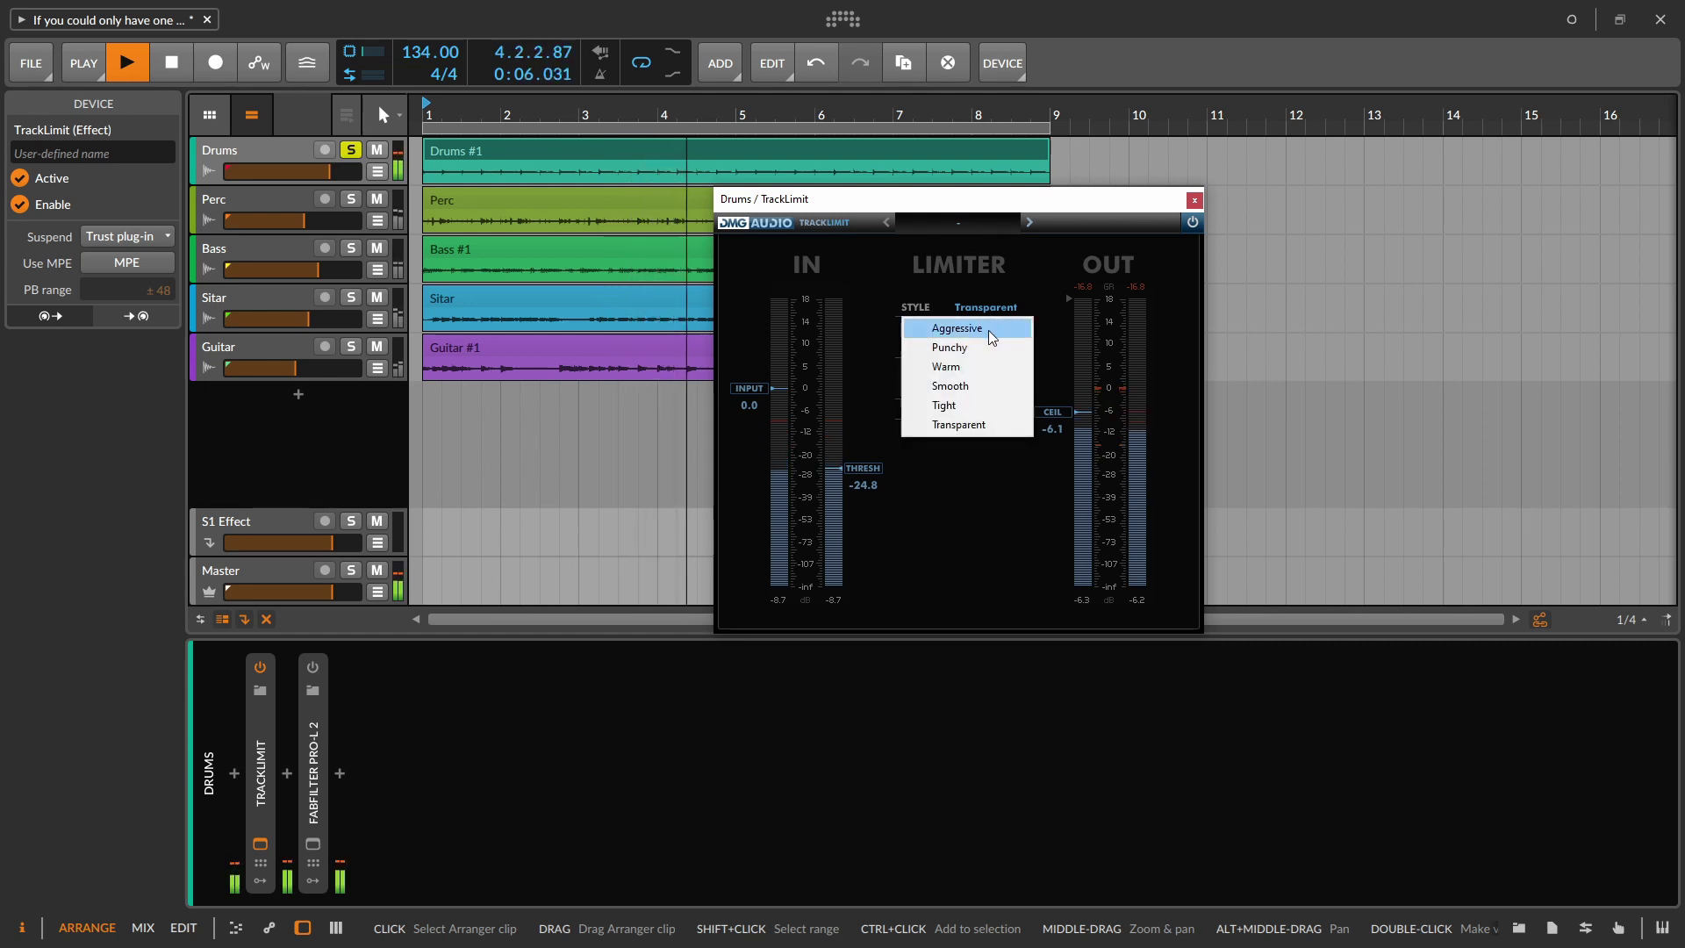
click(988, 330)
Step: Close the TrackLimit window, switch TrackLimit off, and stop playback
click(1194, 201)
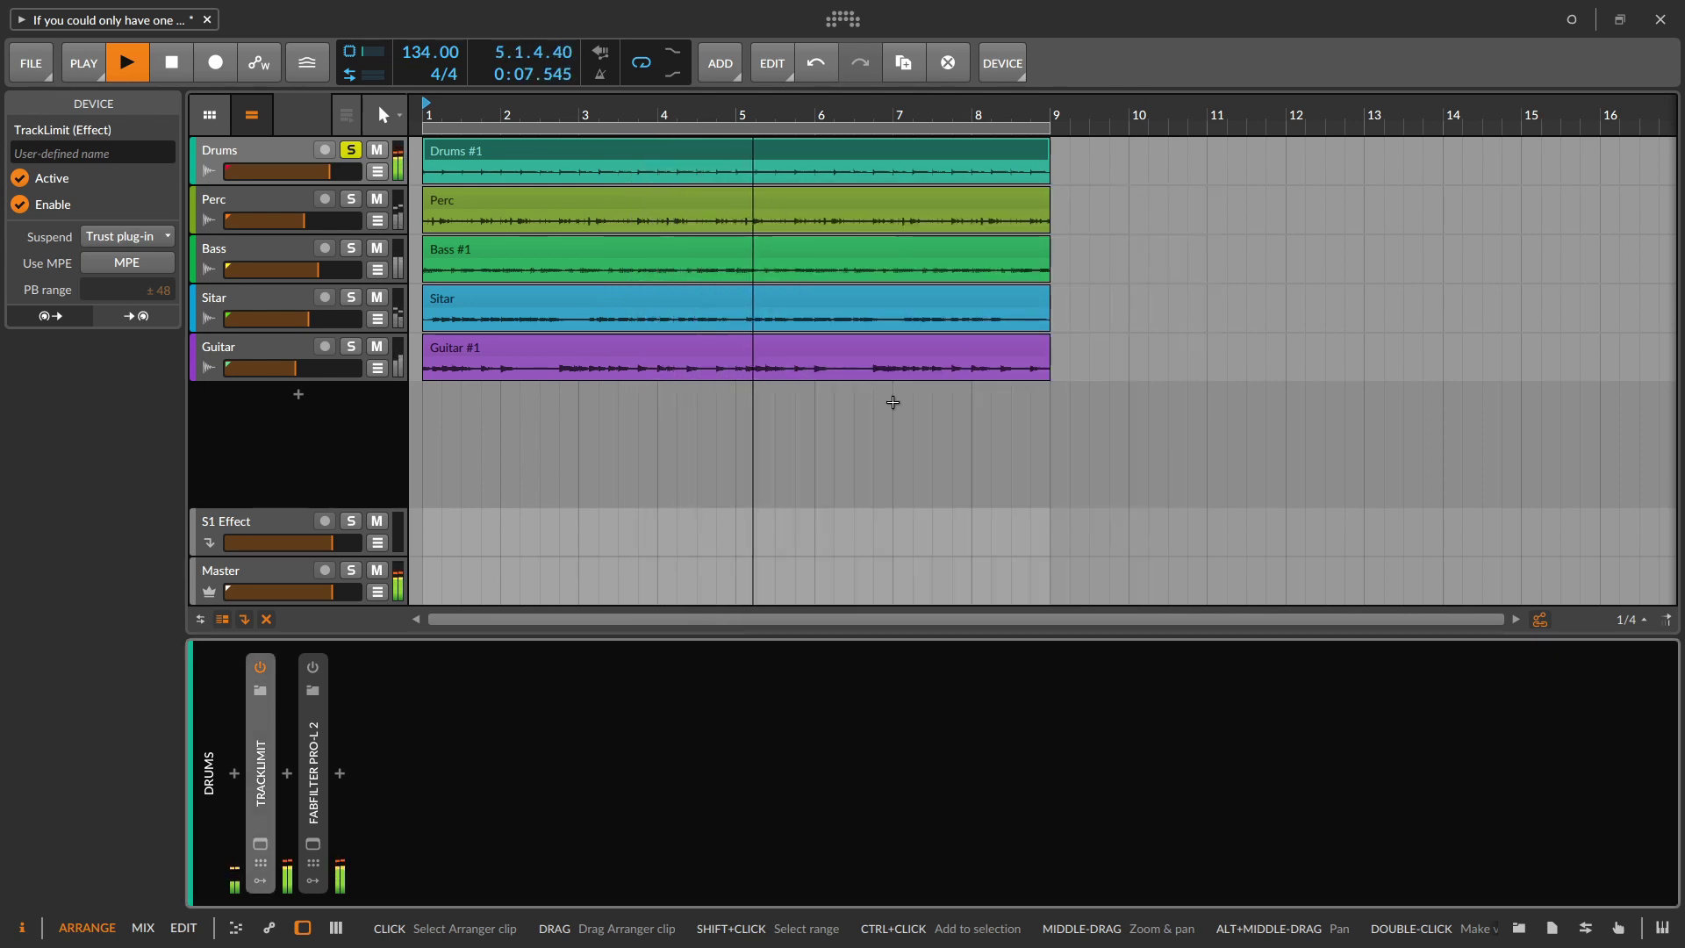
click(260, 666)
key(space)
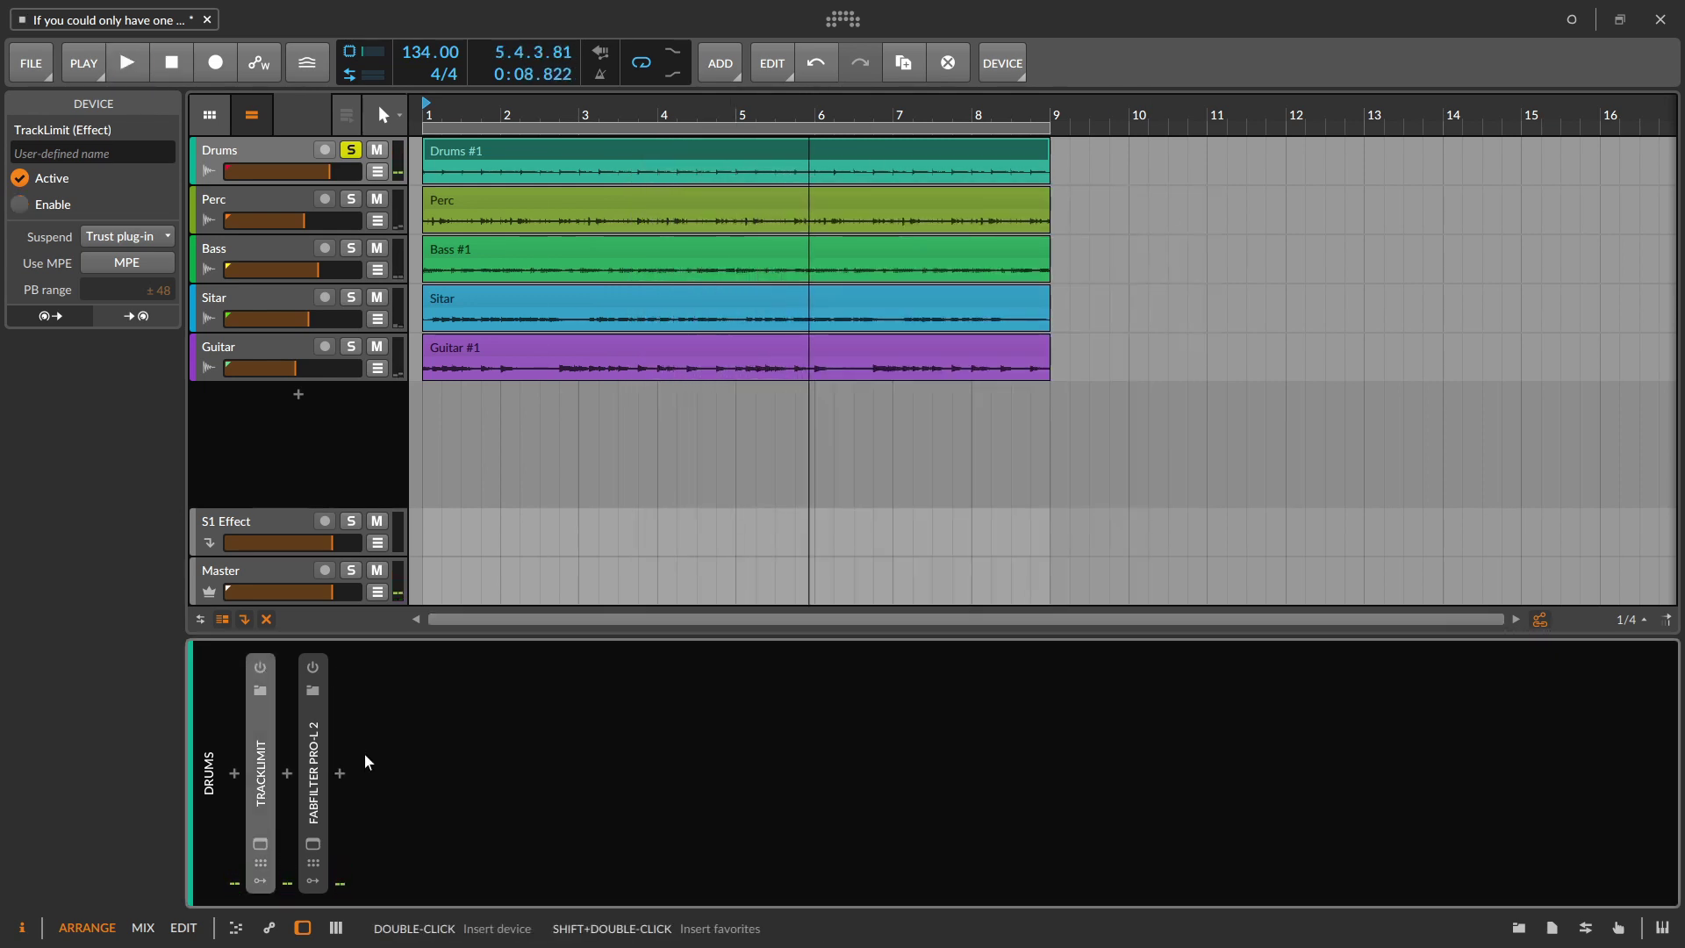
Step: Switch on Pro-L 2 and position its window beside the arrangement clips
click(313, 671)
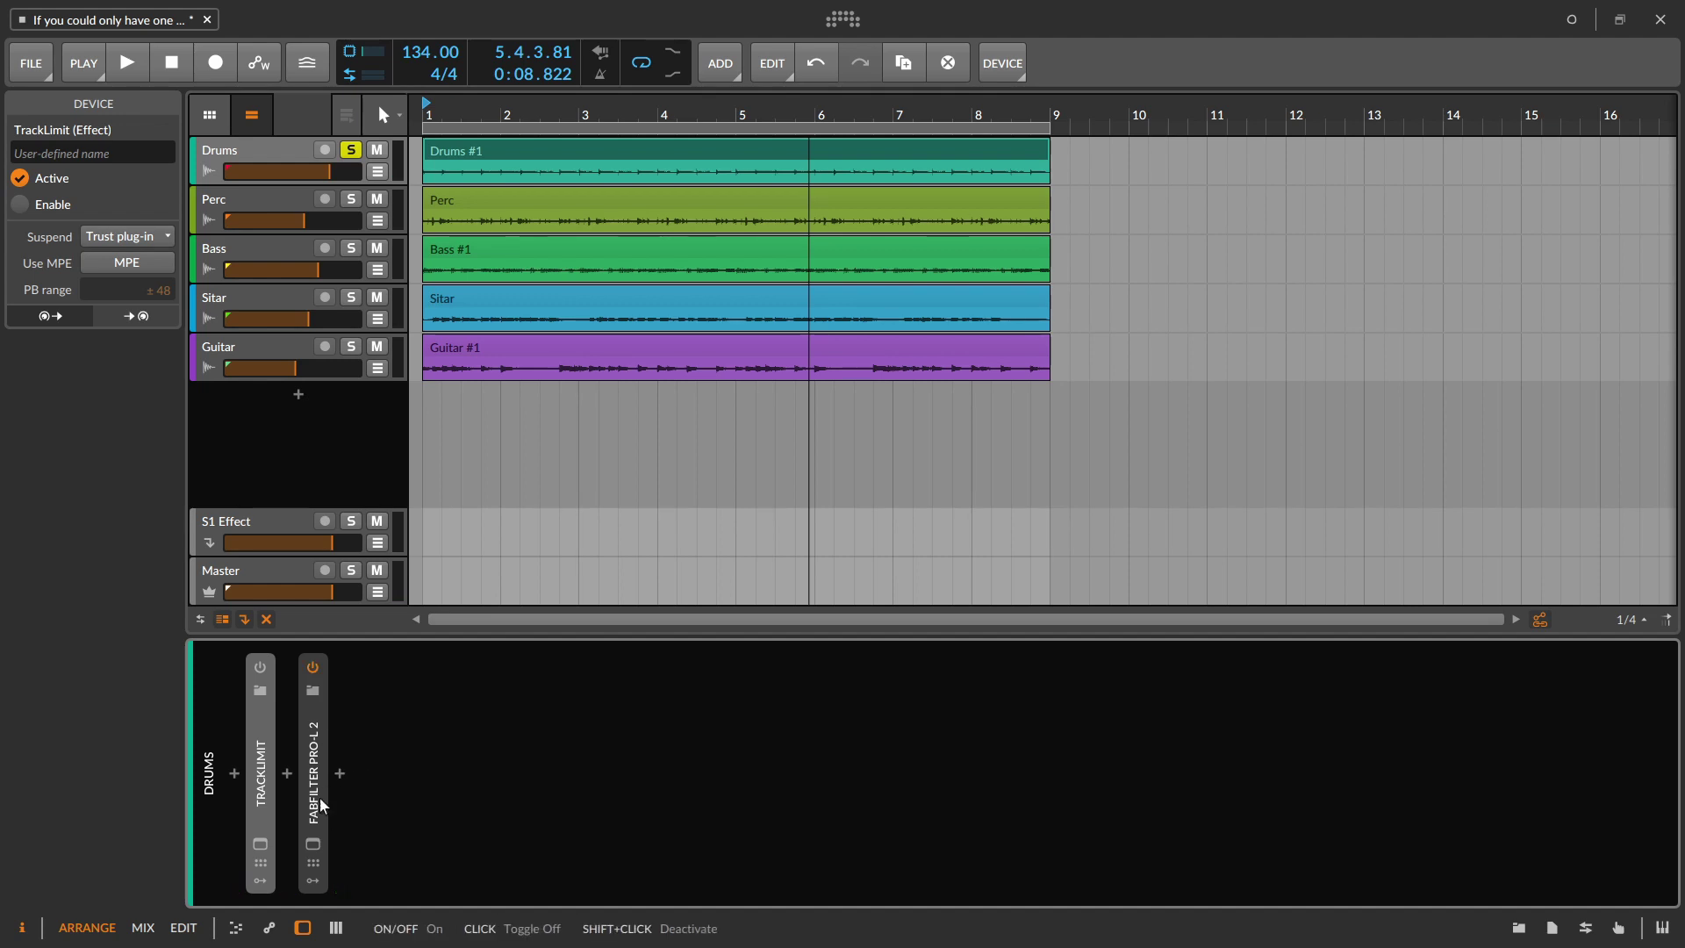
click(313, 843)
drag(992, 207, 1132, 239)
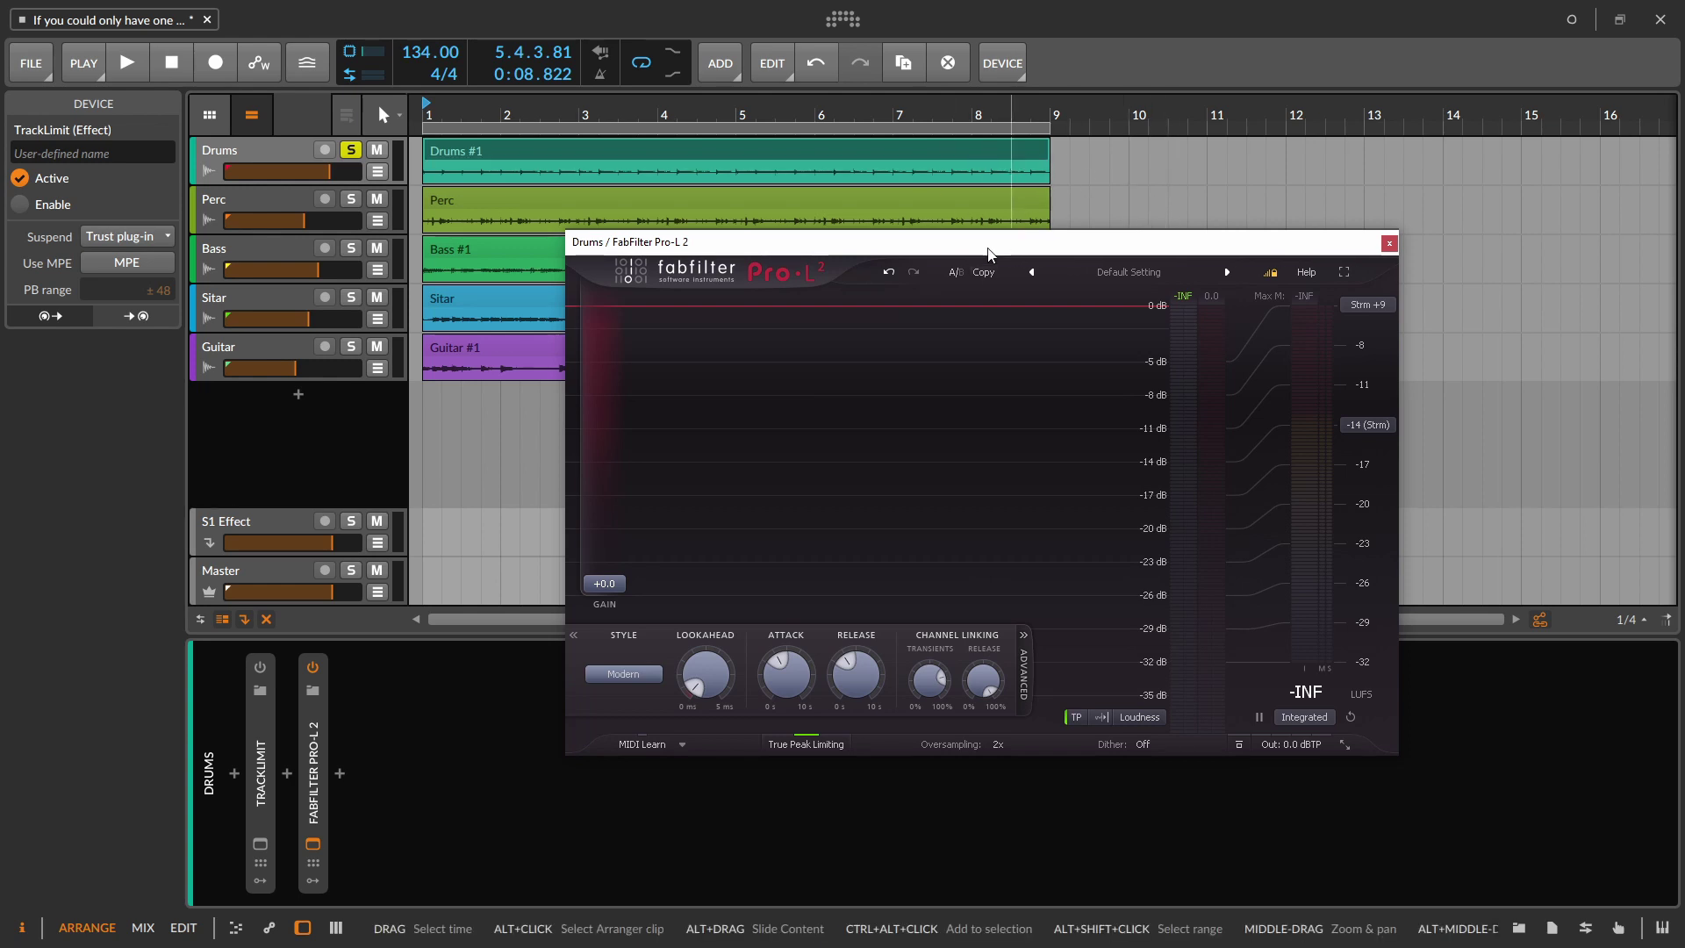
drag(989, 254, 916, 232)
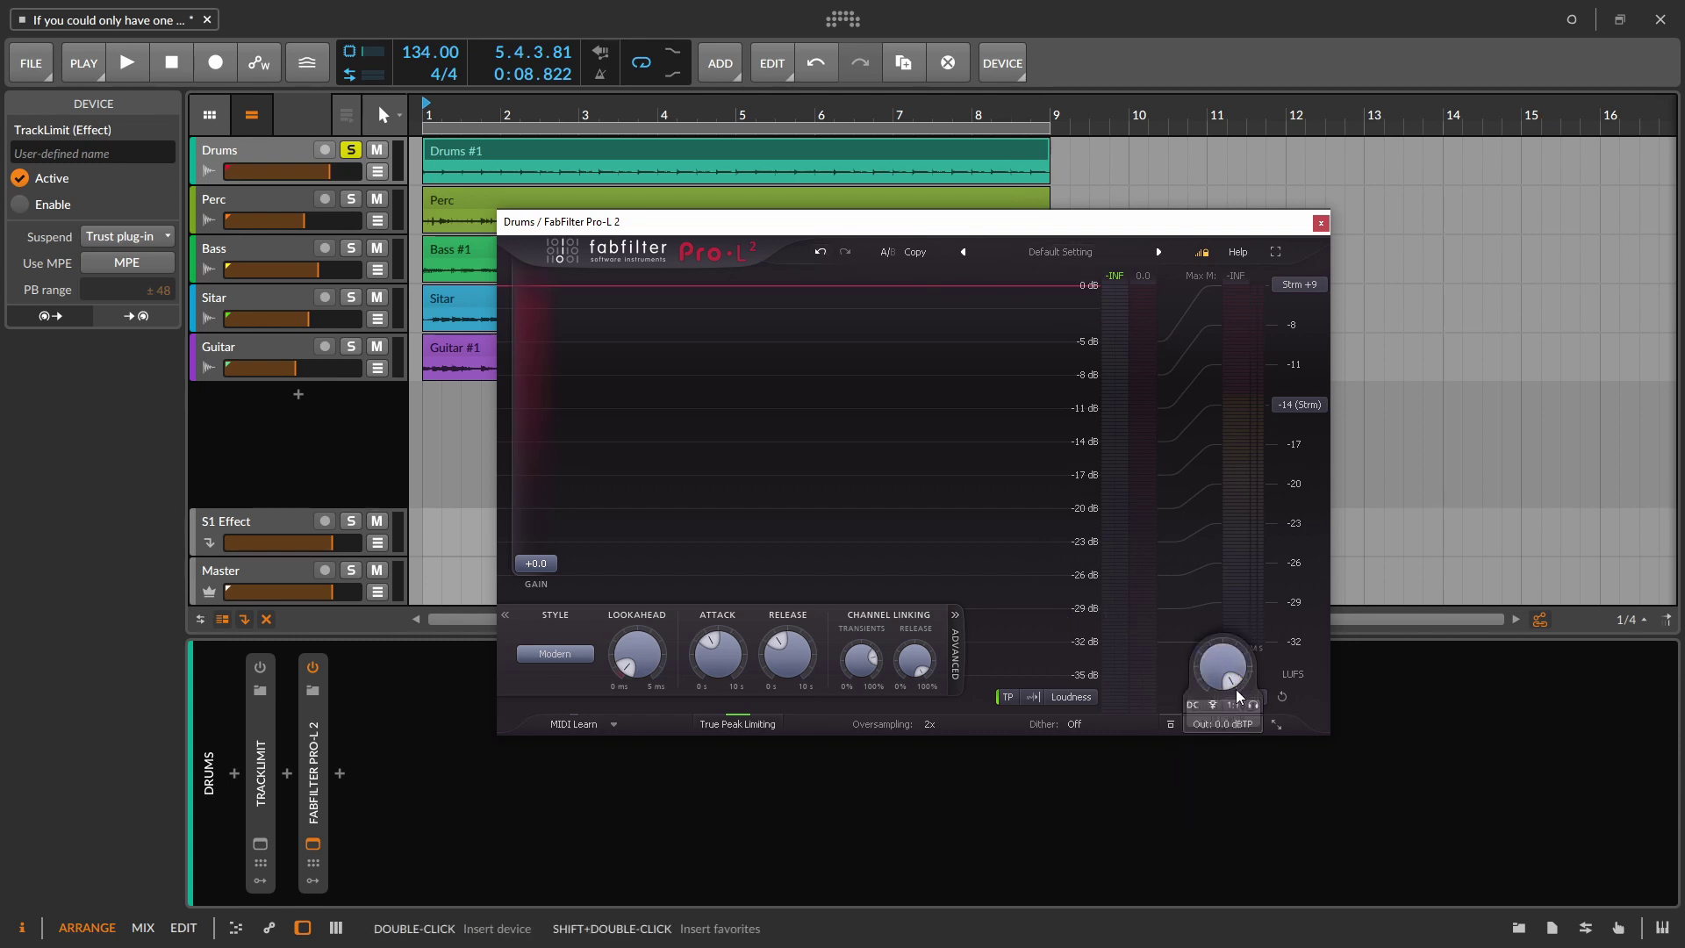
Step: Enable 1:1 and, while playing, raise Pro-L 2 gain to about +17 dB with 1.4 ms attack
click(1231, 705)
key(space)
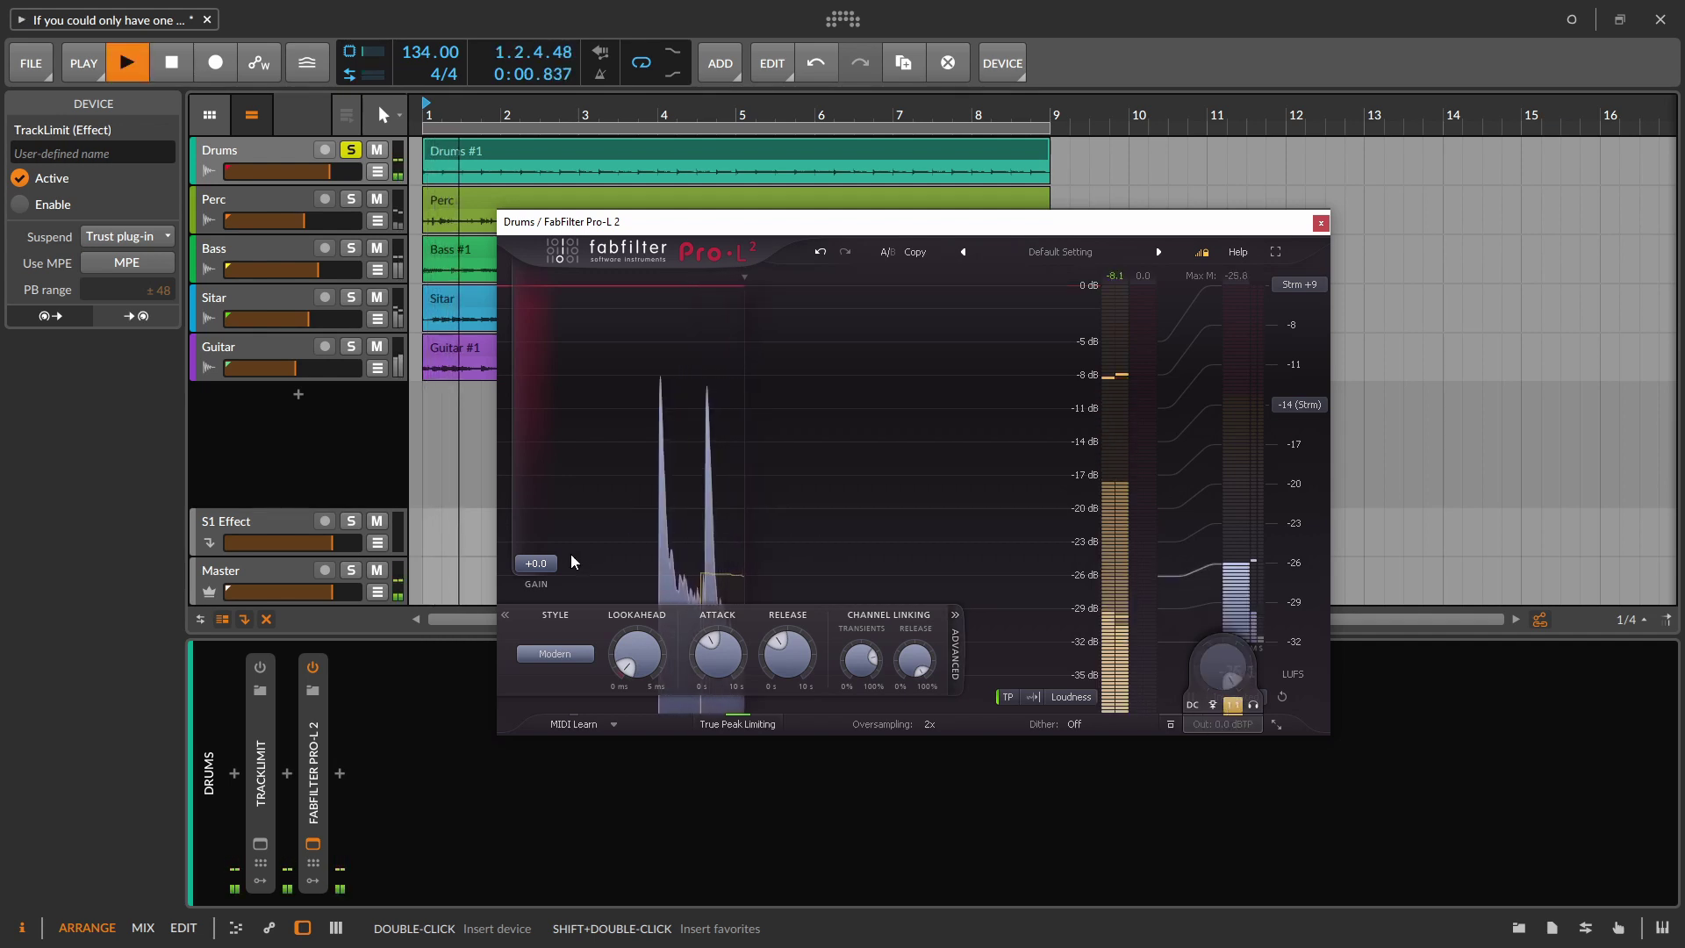
drag(564, 563, 581, 405)
mouse_move(726, 651)
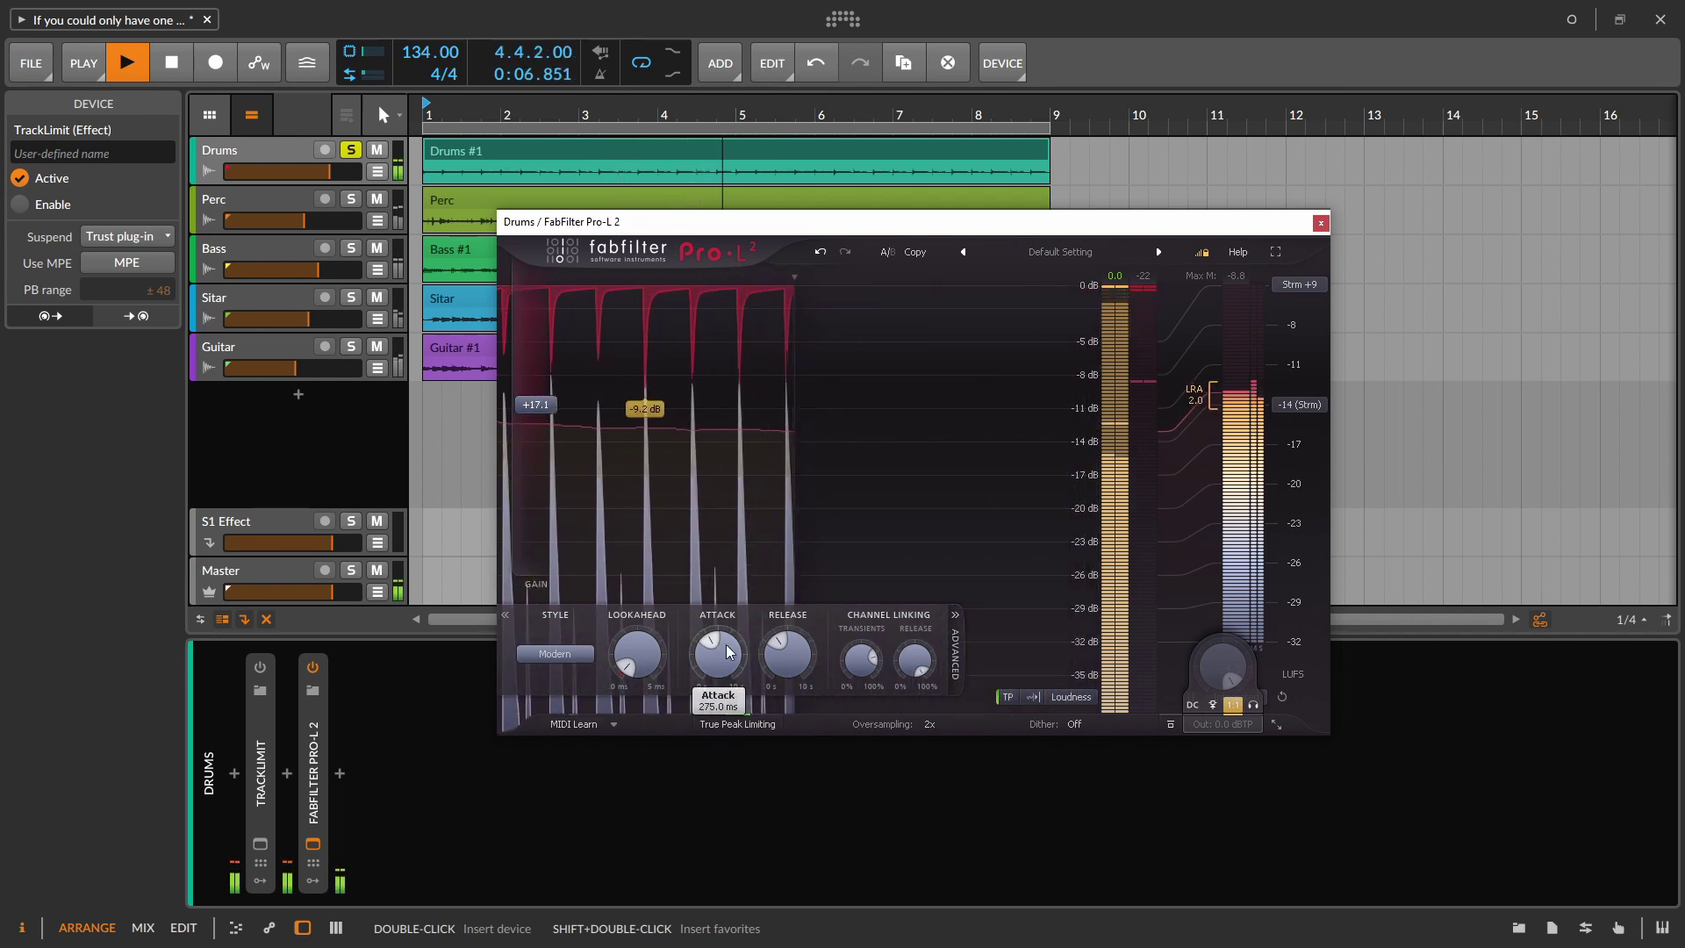
mouse_move(726, 651)
mouse_down()
mouse_move(703, 752)
mouse_move(716, 678)
mouse_up()
Step: Try Punchy then Modern style, lower output to -7.9 dBTP, and switch Pro-L 2 off
click(555, 654)
click(564, 694)
click(567, 656)
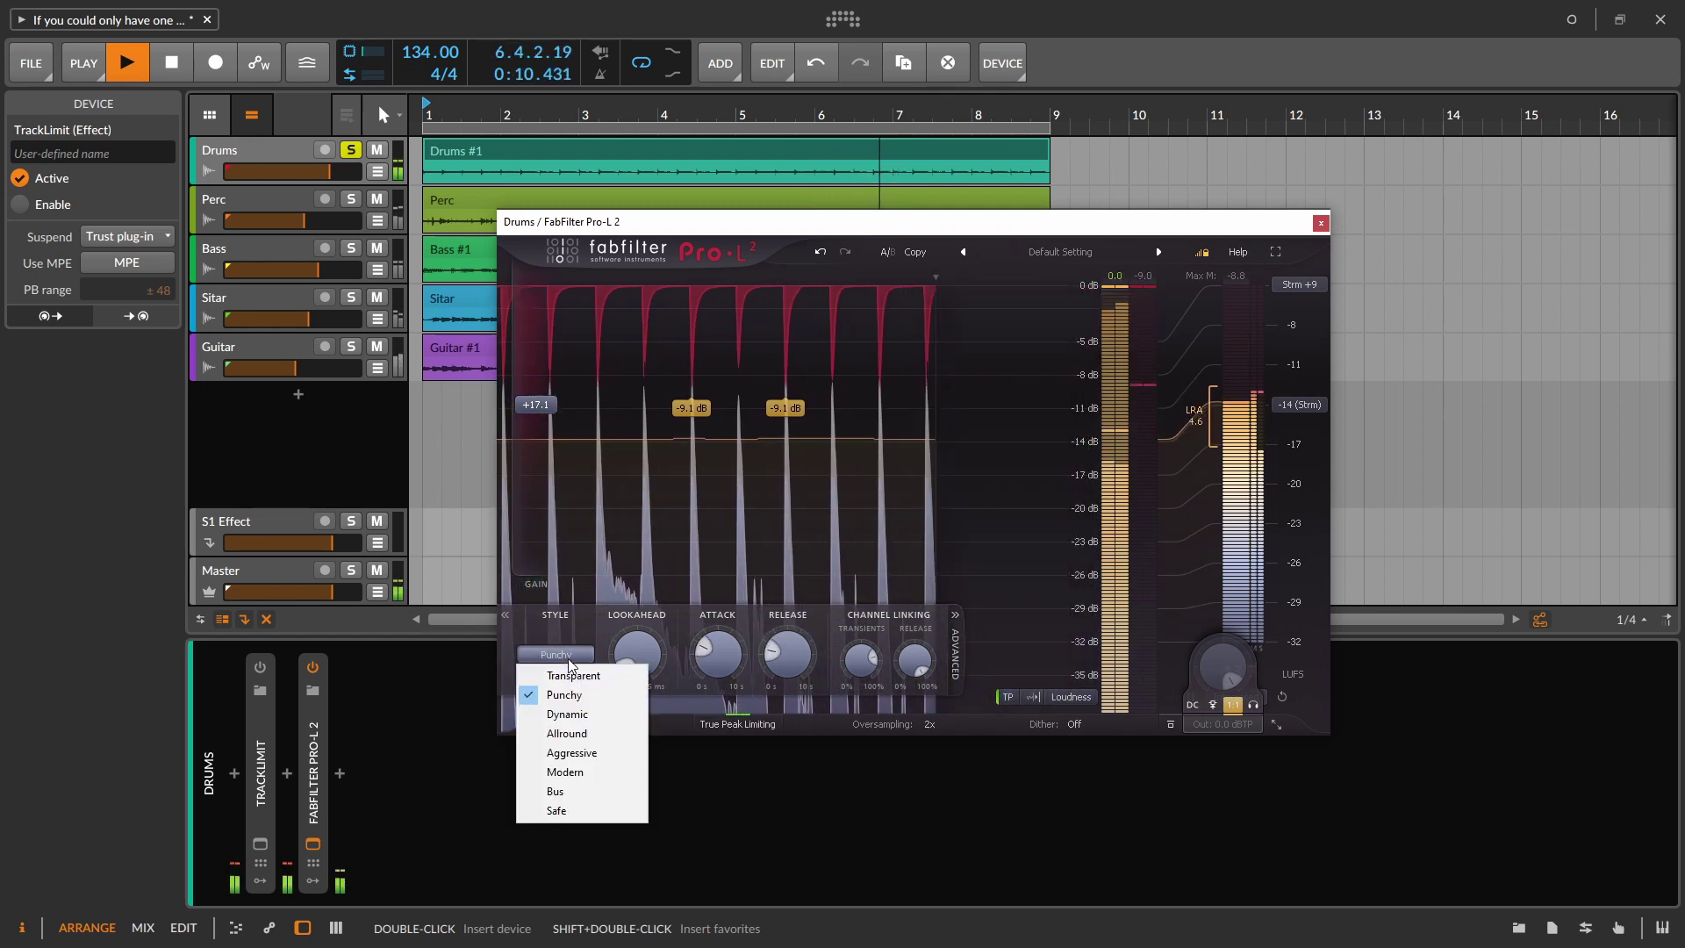
click(575, 773)
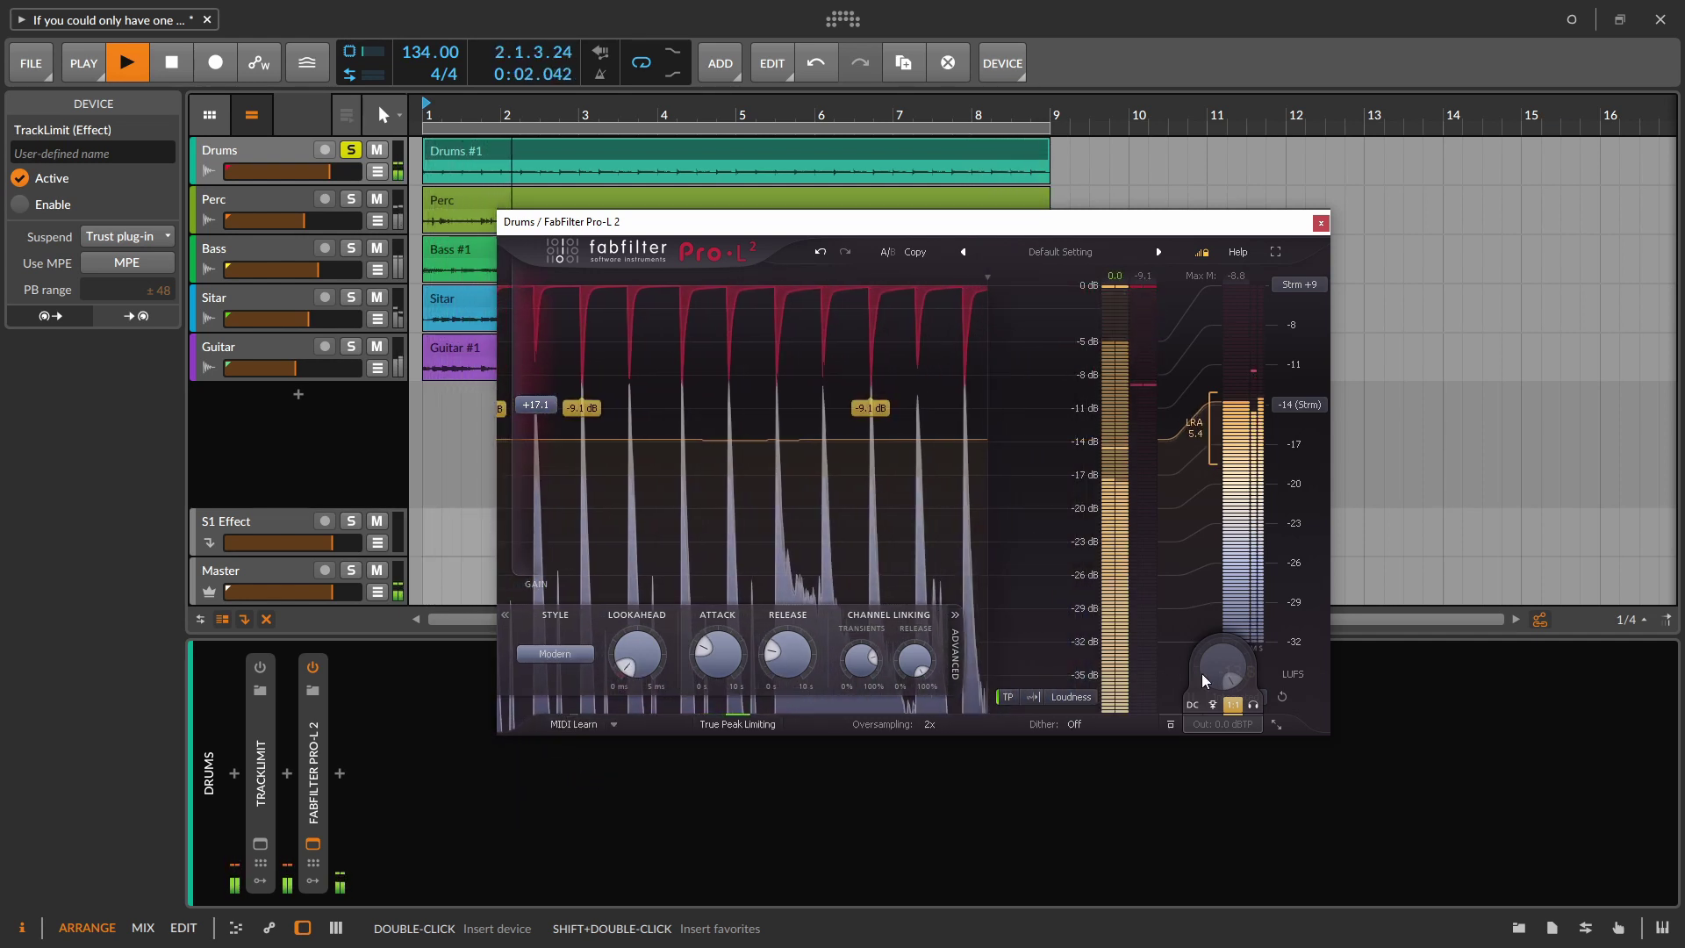
drag(1202, 680, 1223, 753)
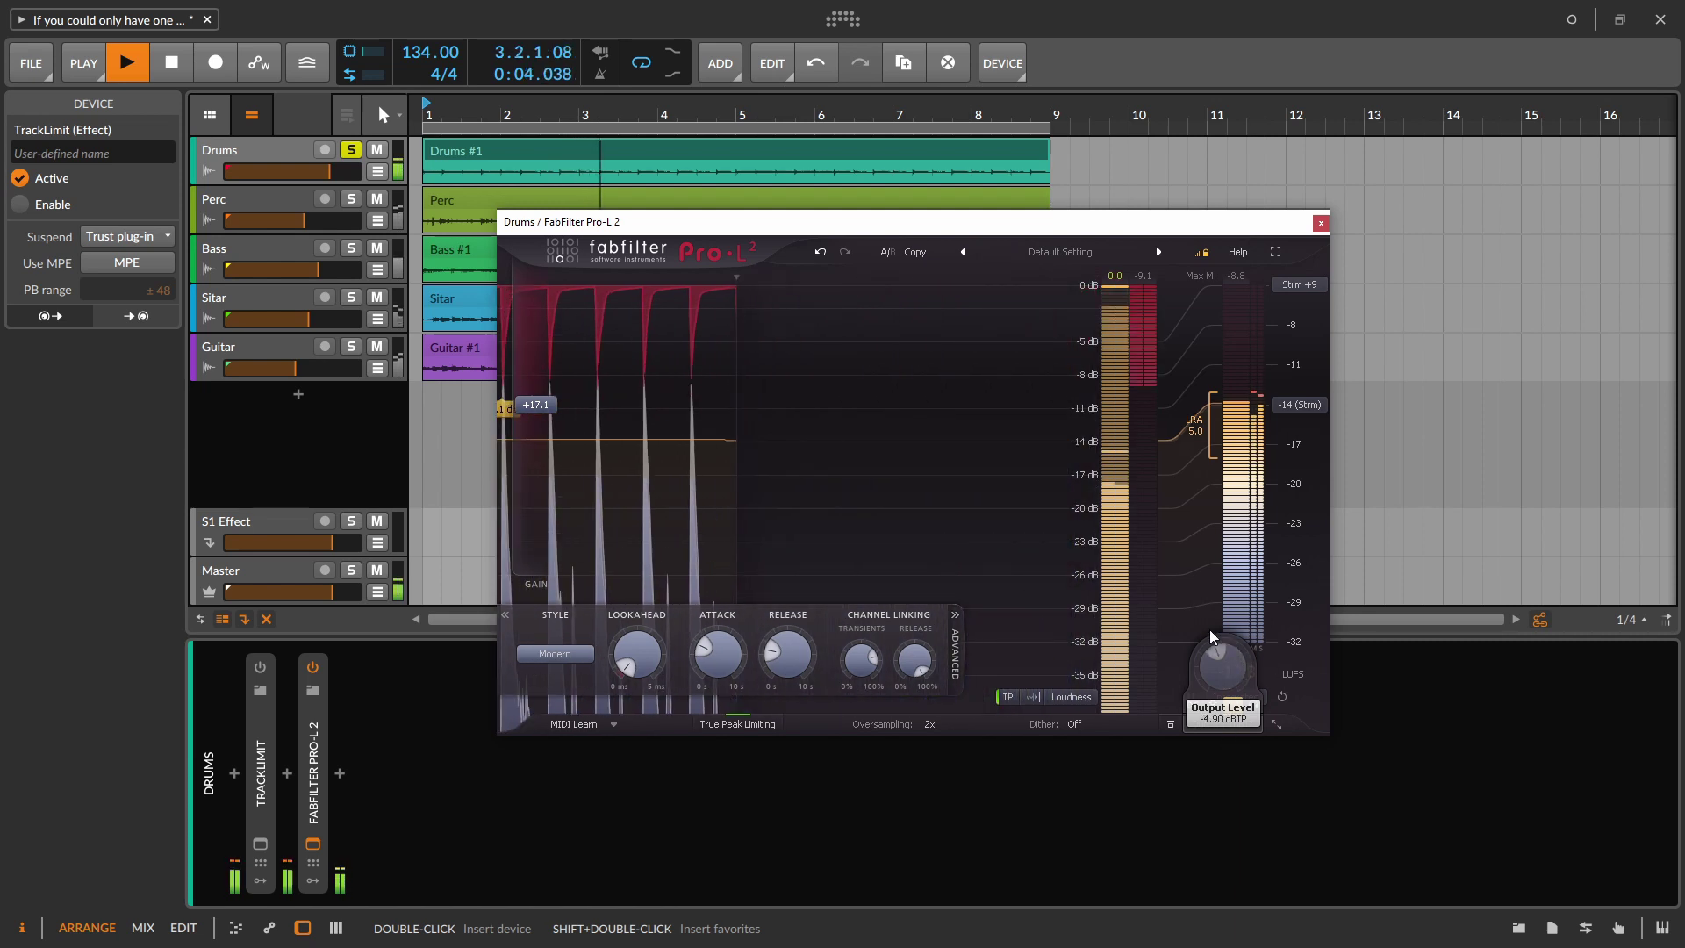
drag(1207, 639, 1234, 608)
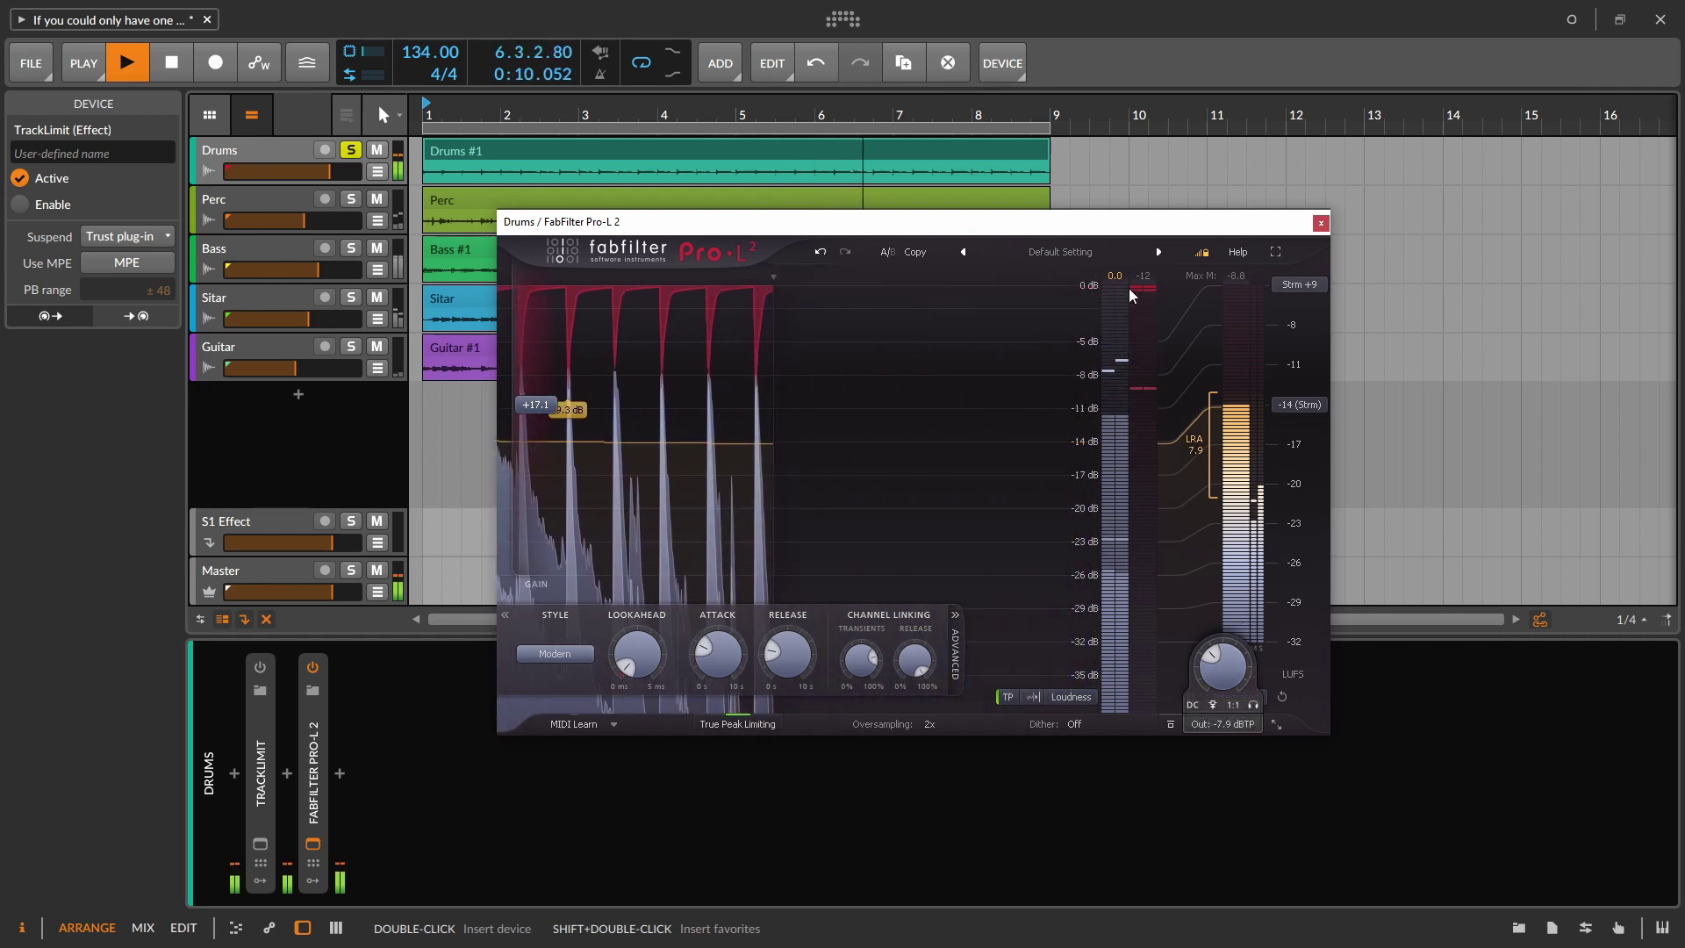
click(317, 667)
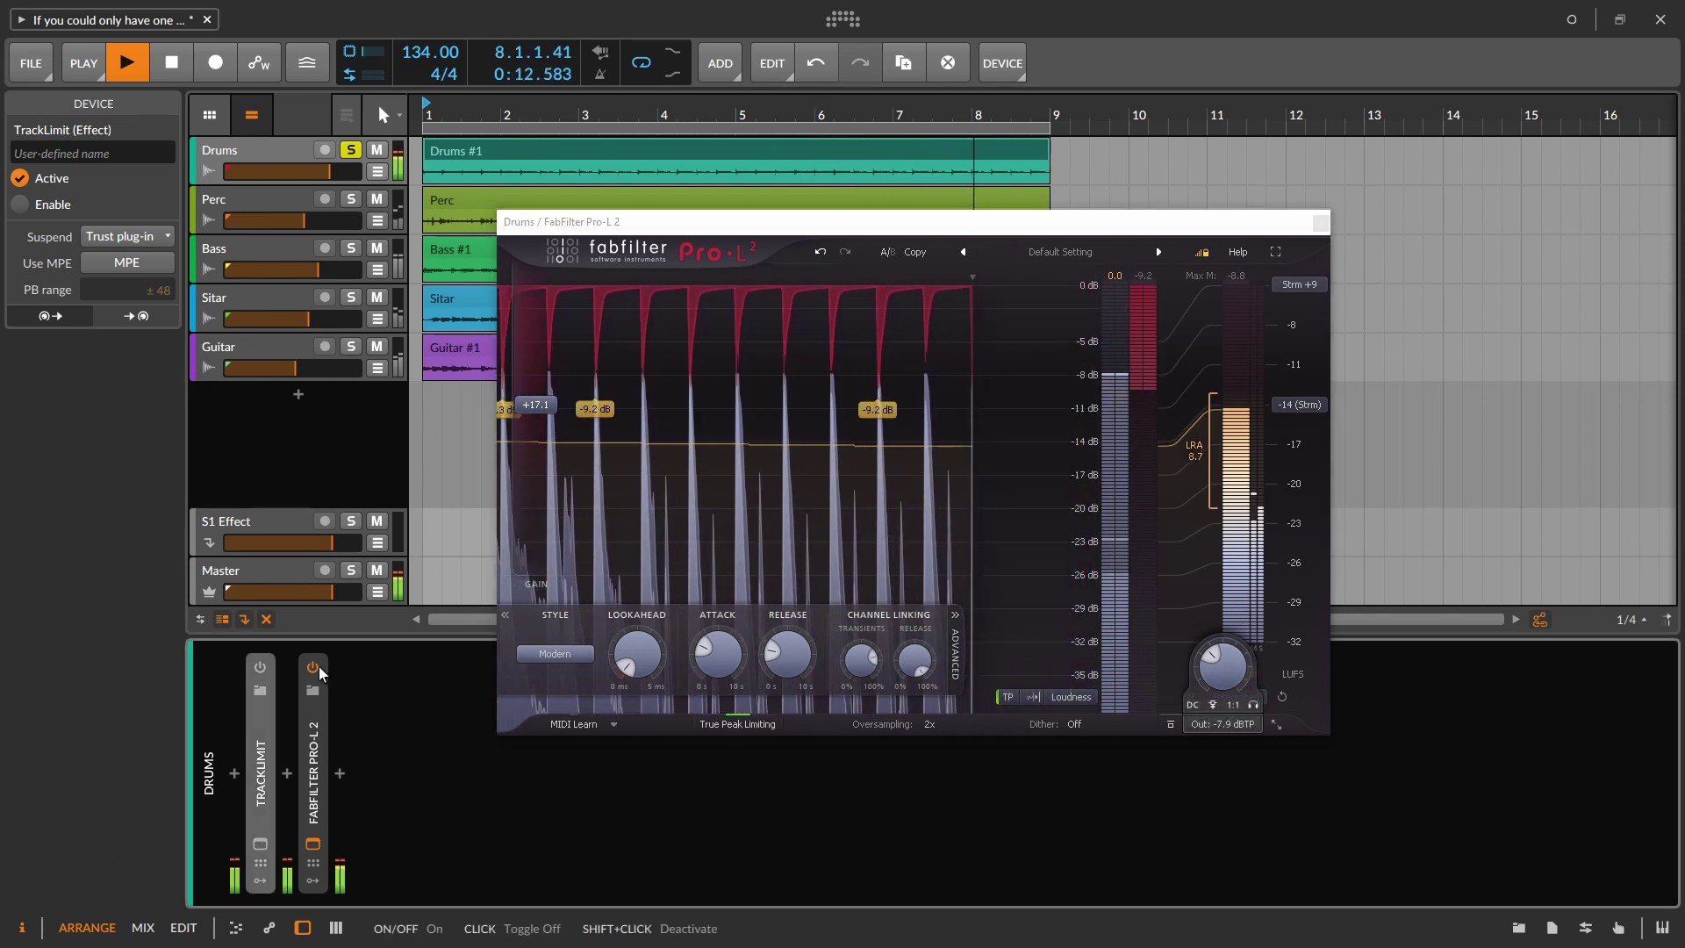
Step: Close Pro-L 2, stop playback, delete it, then re-enable TrackLimit with its window open
click(1320, 222)
key(space)
key(Delete)
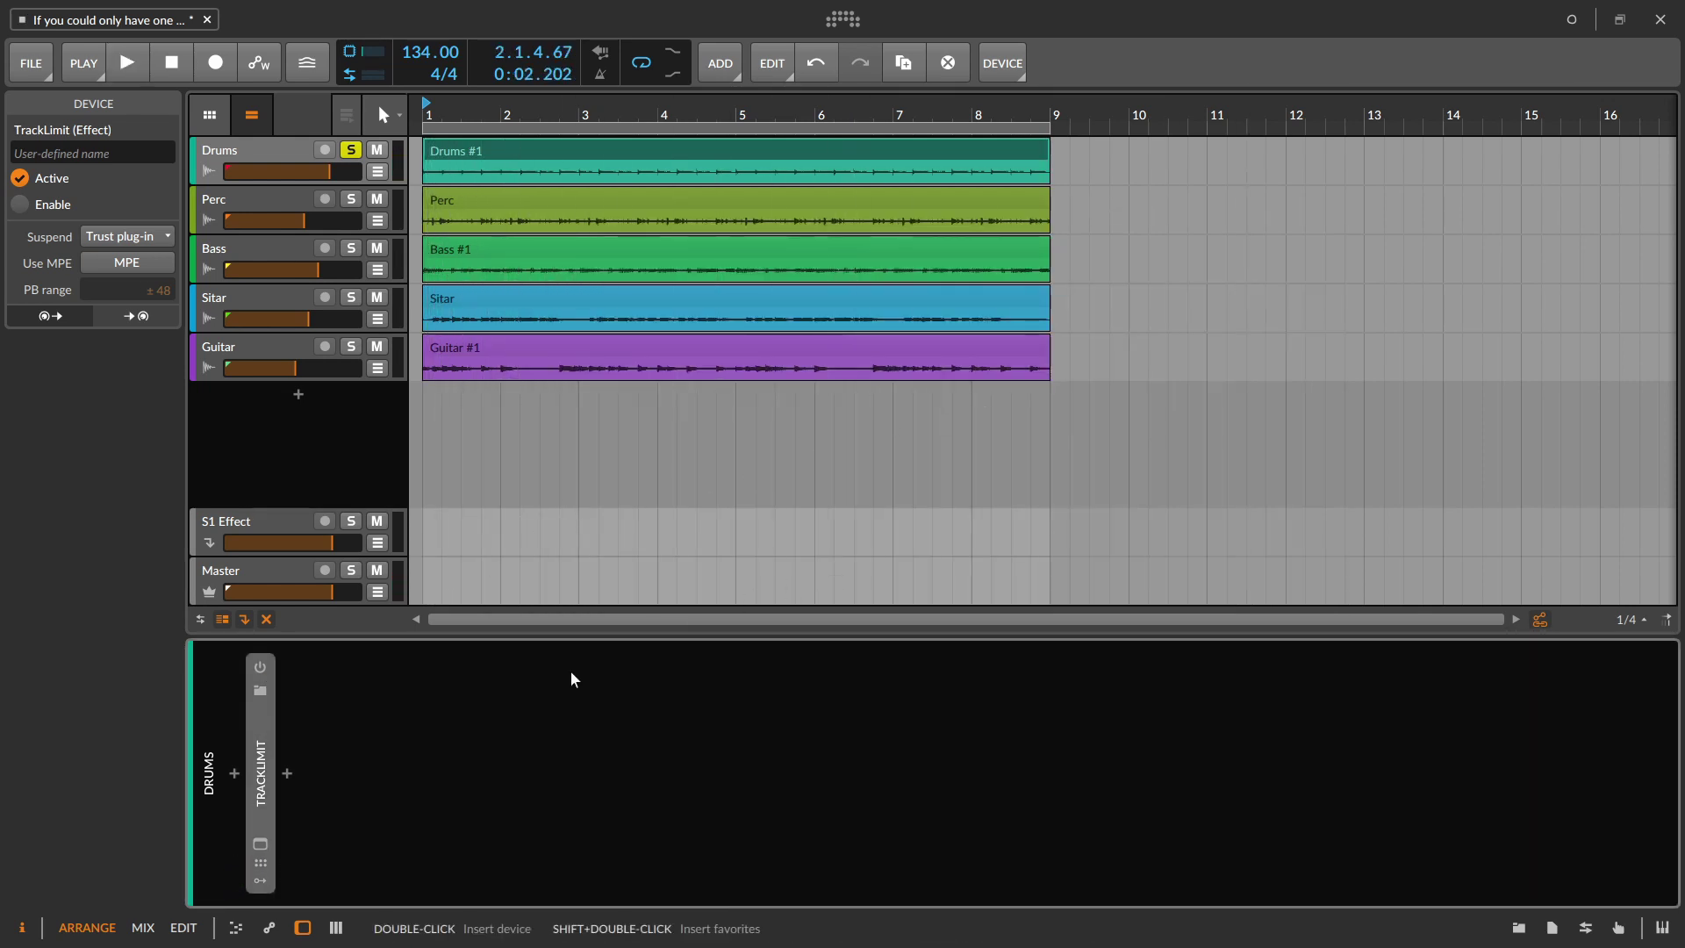
click(264, 665)
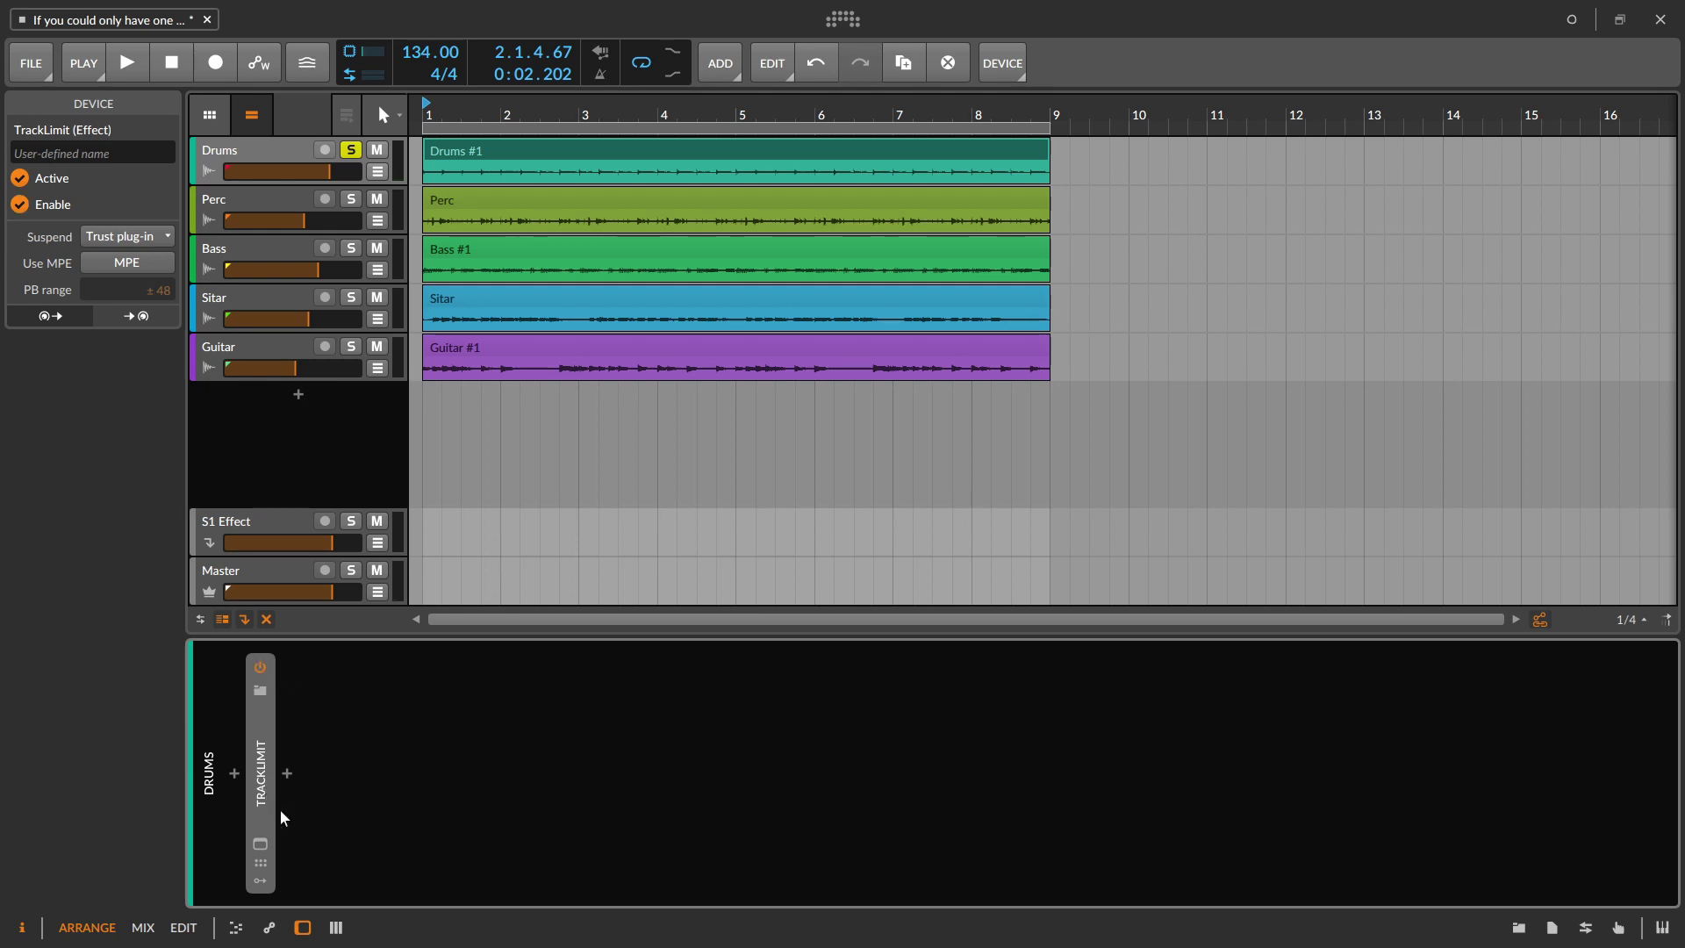
click(265, 845)
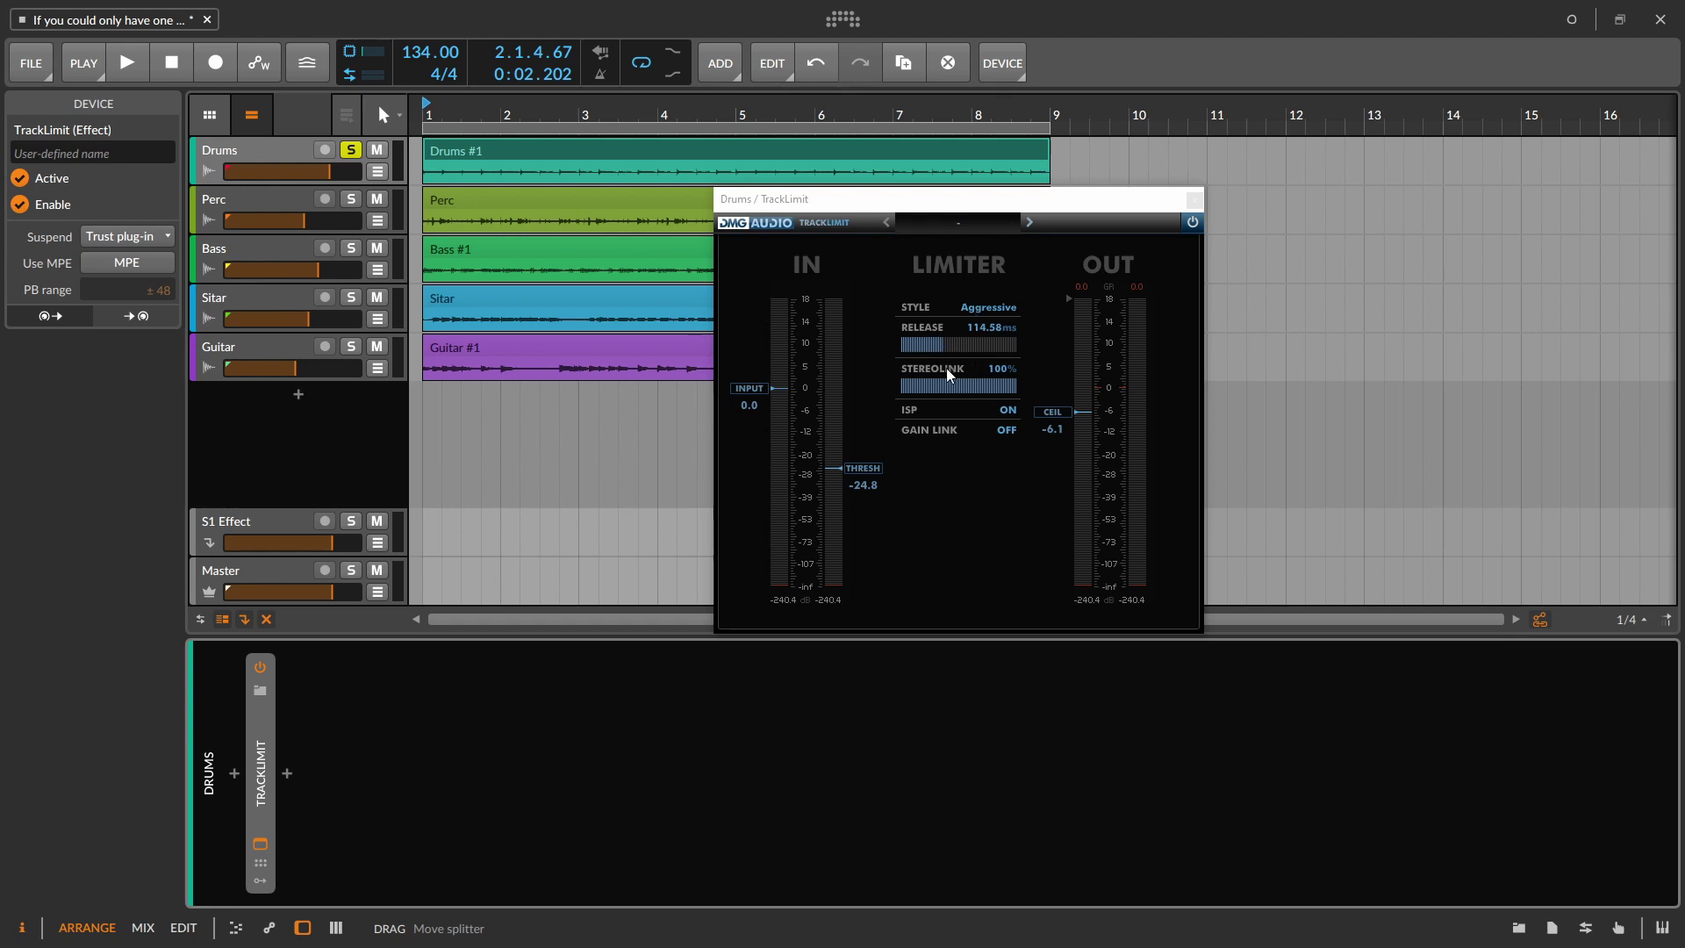
Step: Sweep STEREOLINK to 0% and back to 100%, enable GAIN LINK, and lower the ceiling to -8.9
drag(1012, 386, 391, 424)
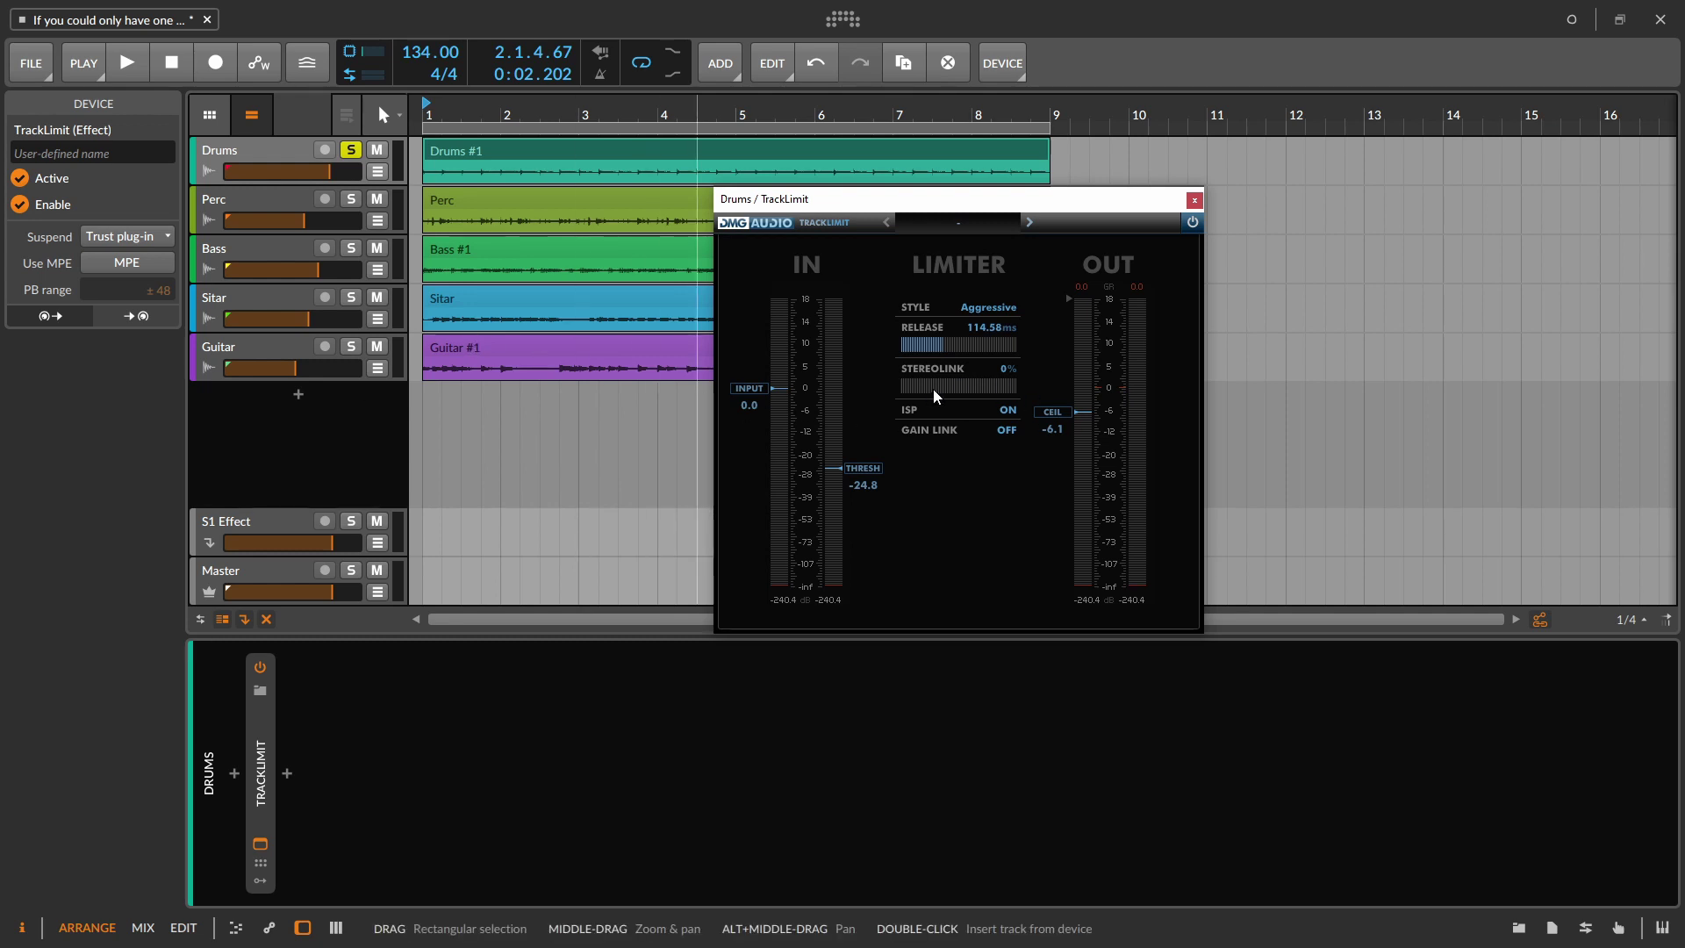
drag(1034, 409, 1365, 425)
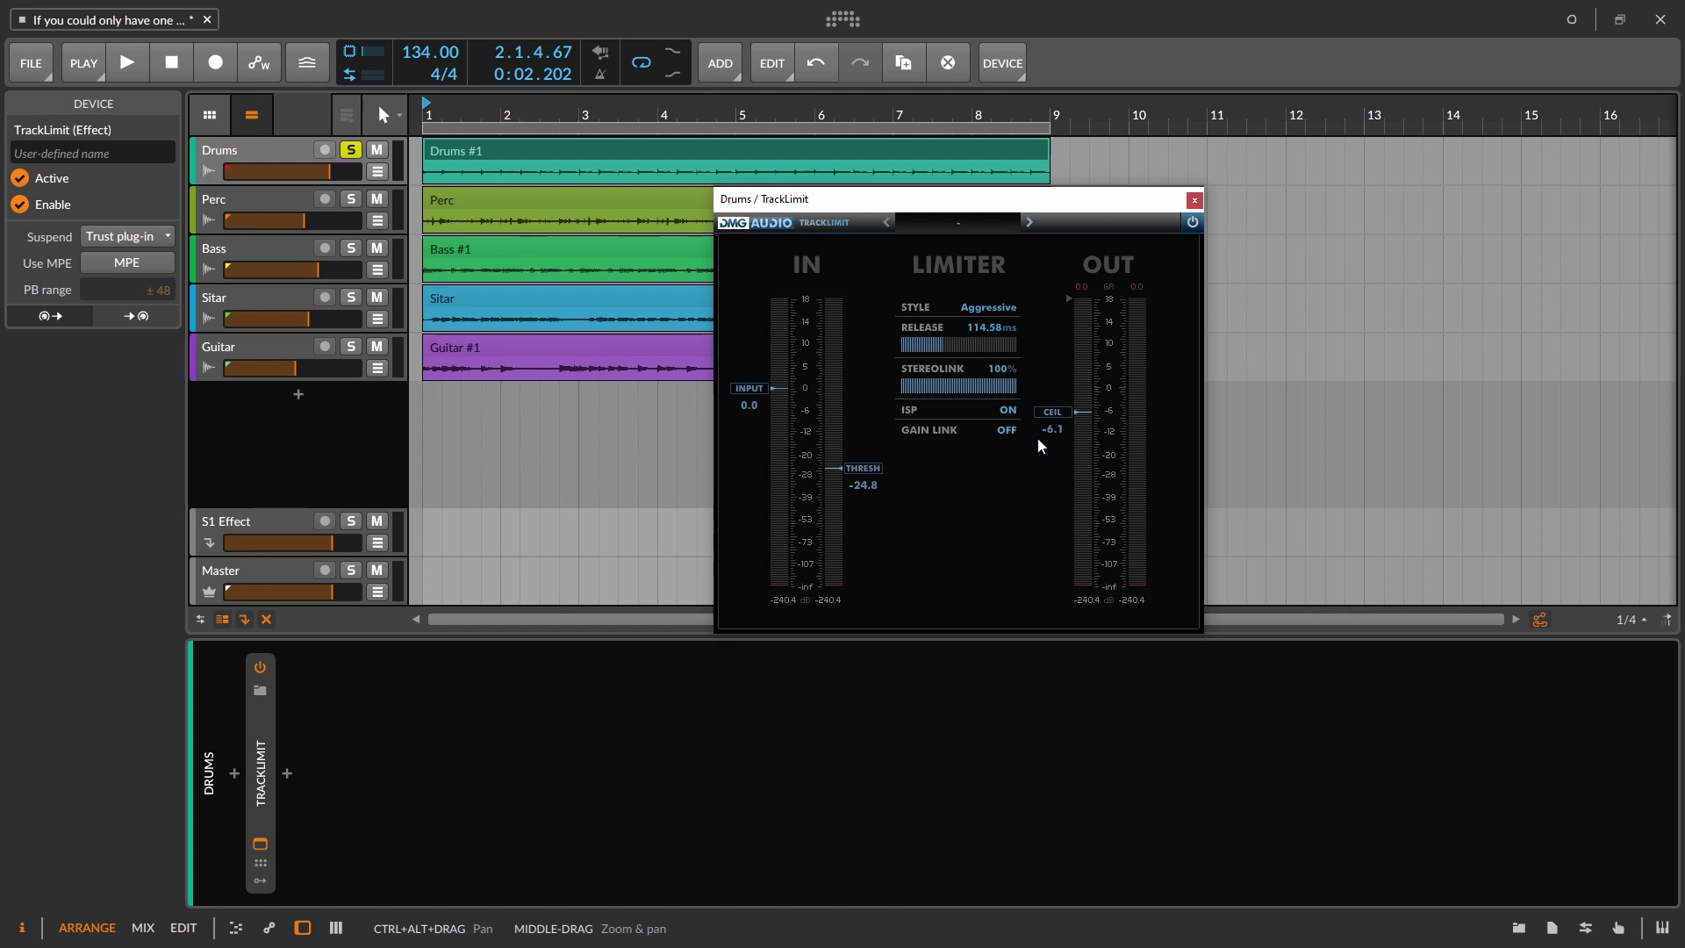
click(1000, 434)
drag(1088, 435, 1095, 432)
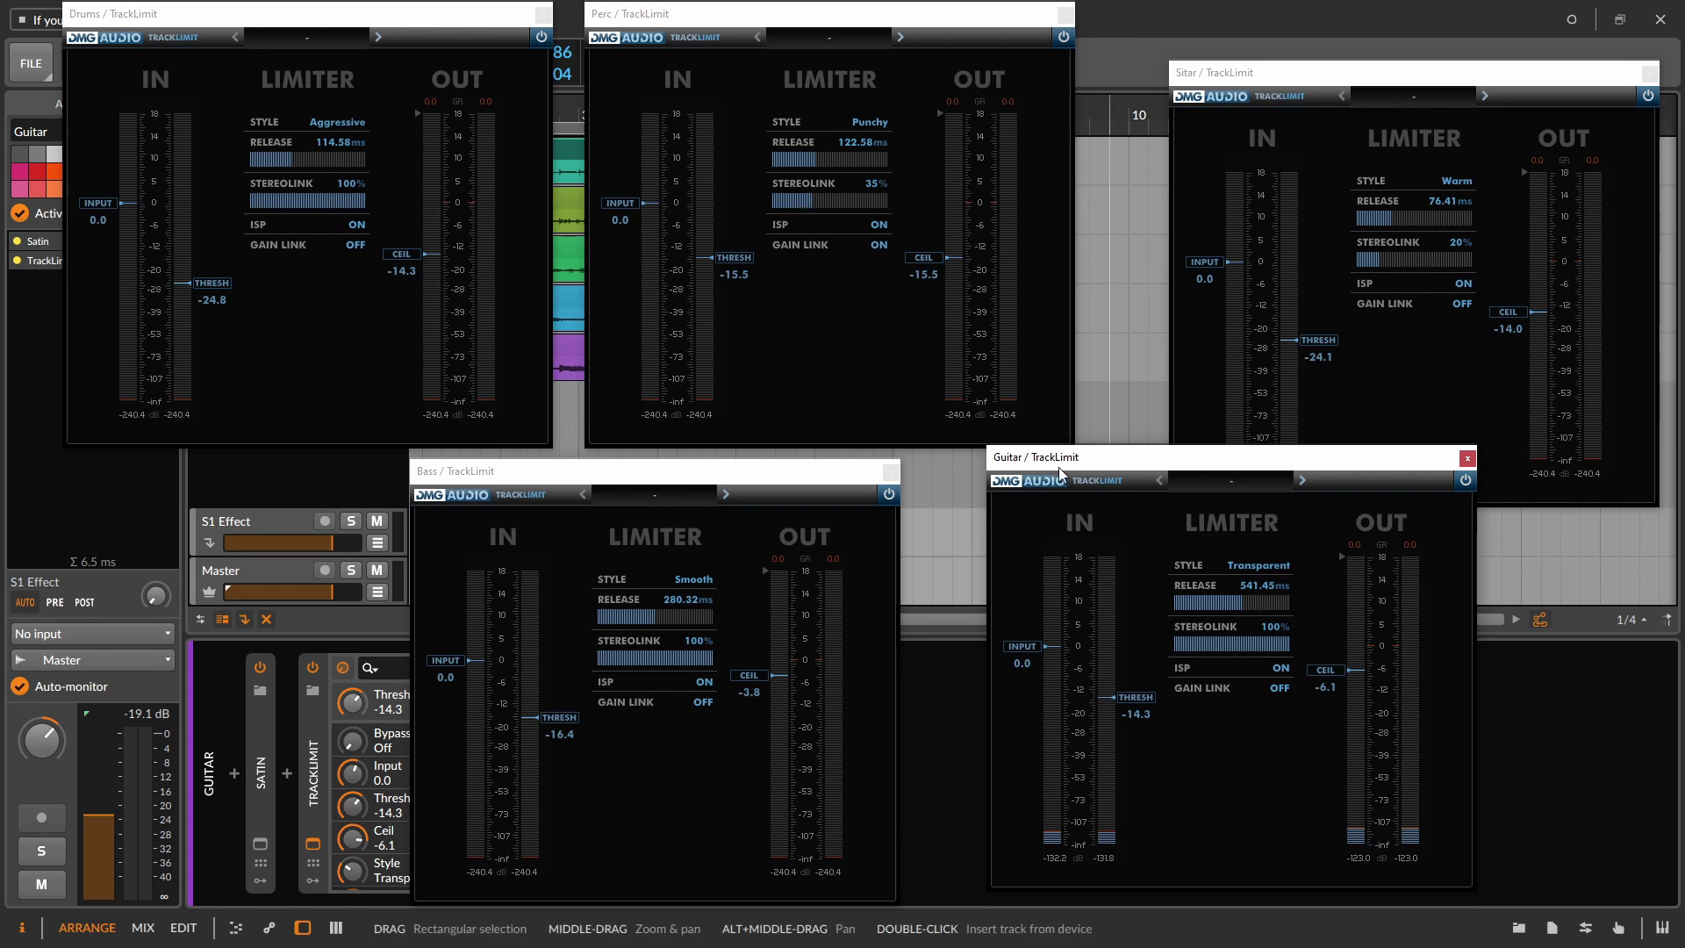
Step: Play the mix through the five limiters, select the Master track, then stop playback
key(space)
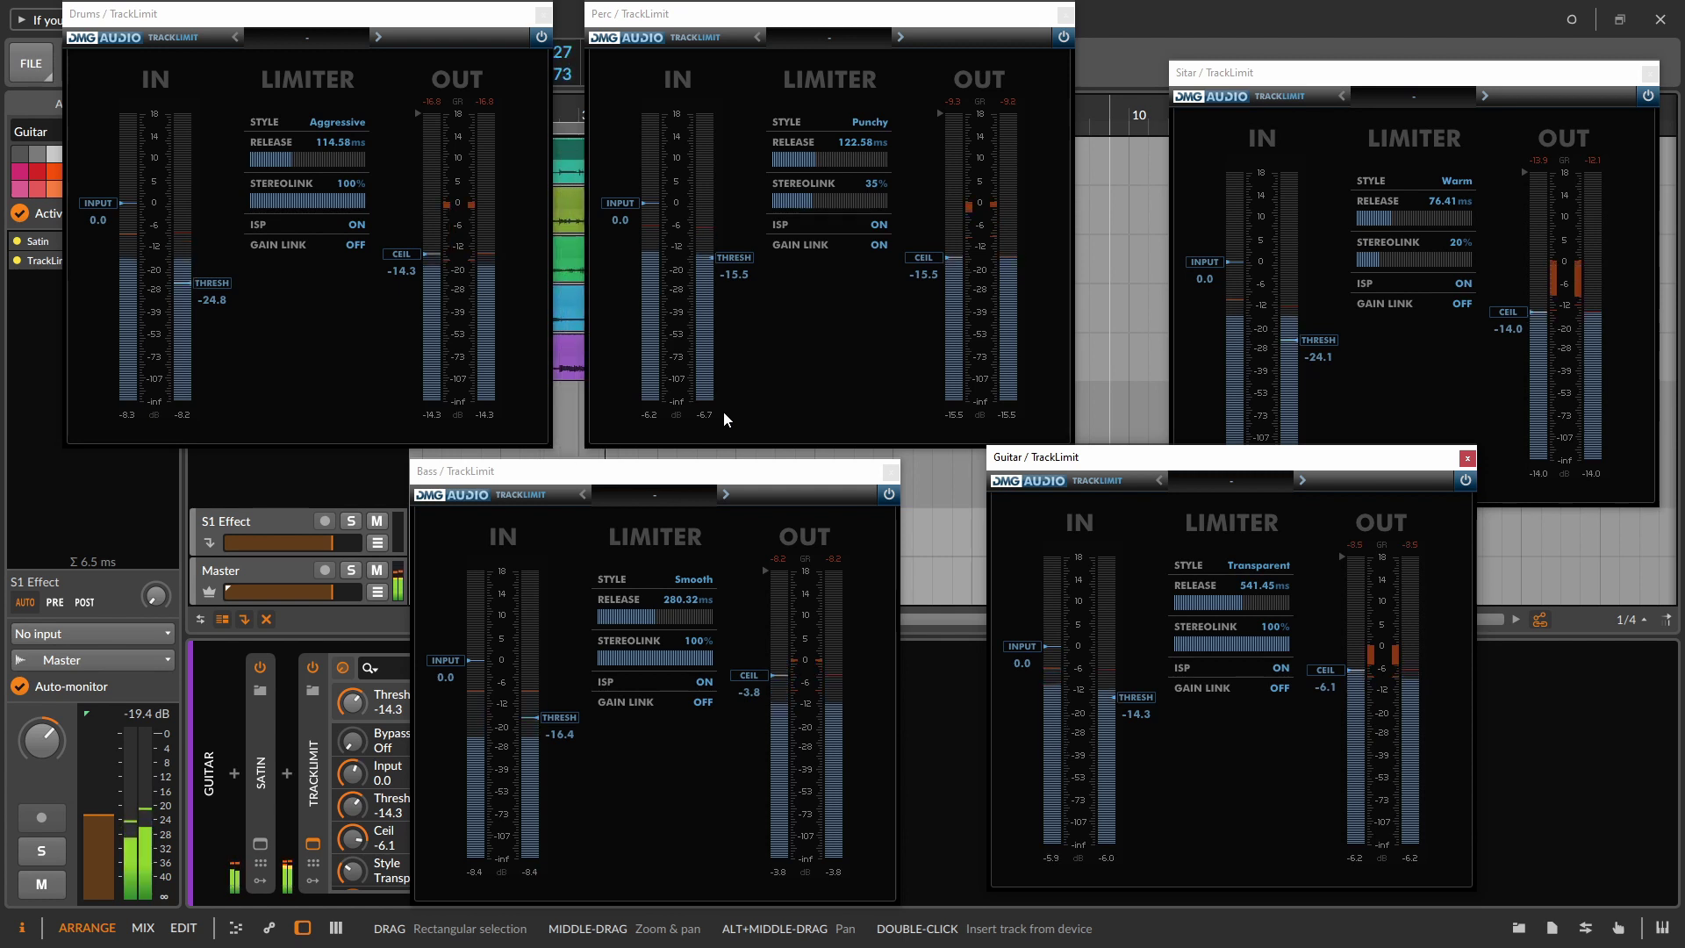
click(244, 571)
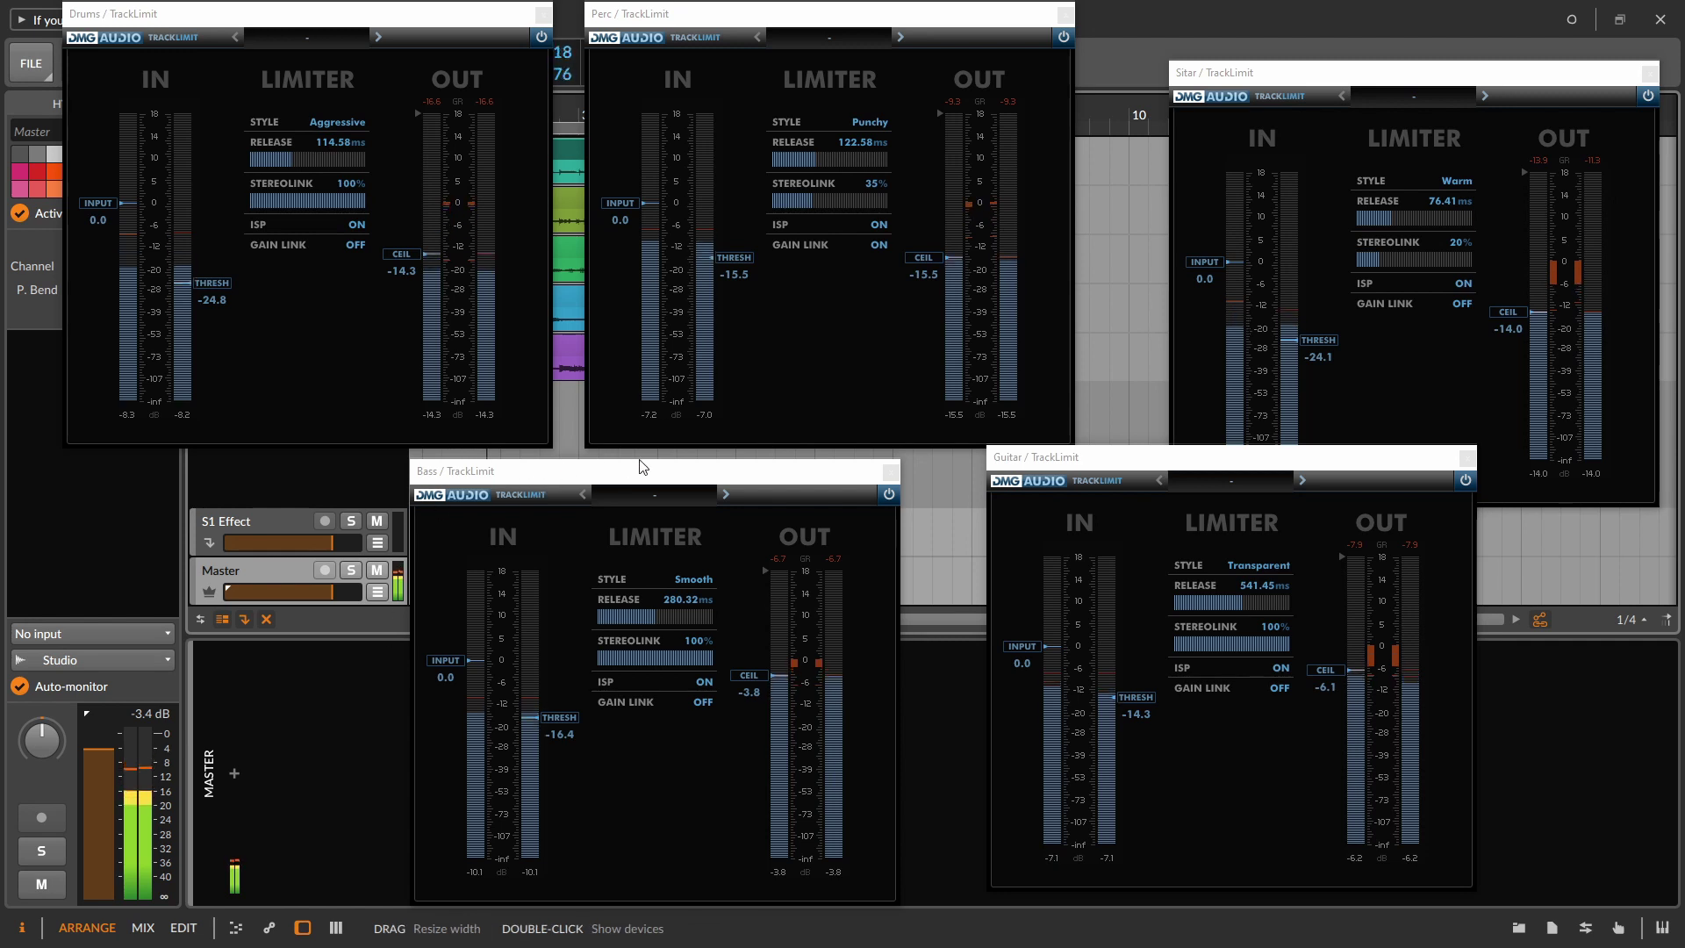
key(space)
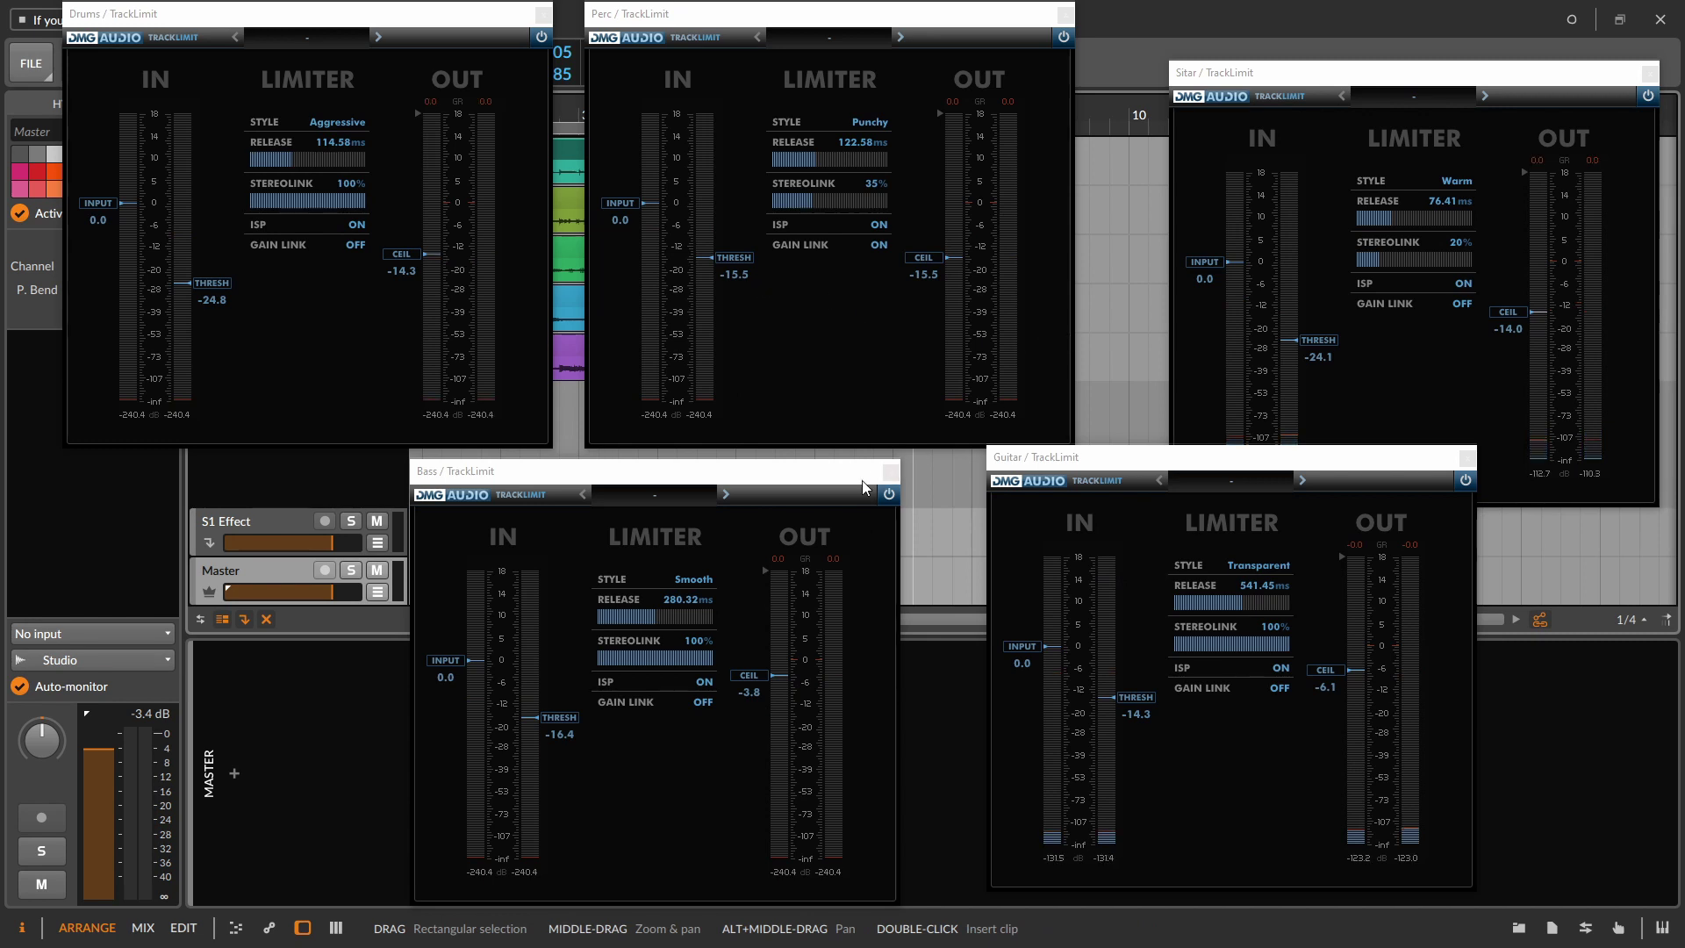
Step: Close the Bass, Guitar, Sitar, Perc and Drums TrackLimit windows
click(891, 472)
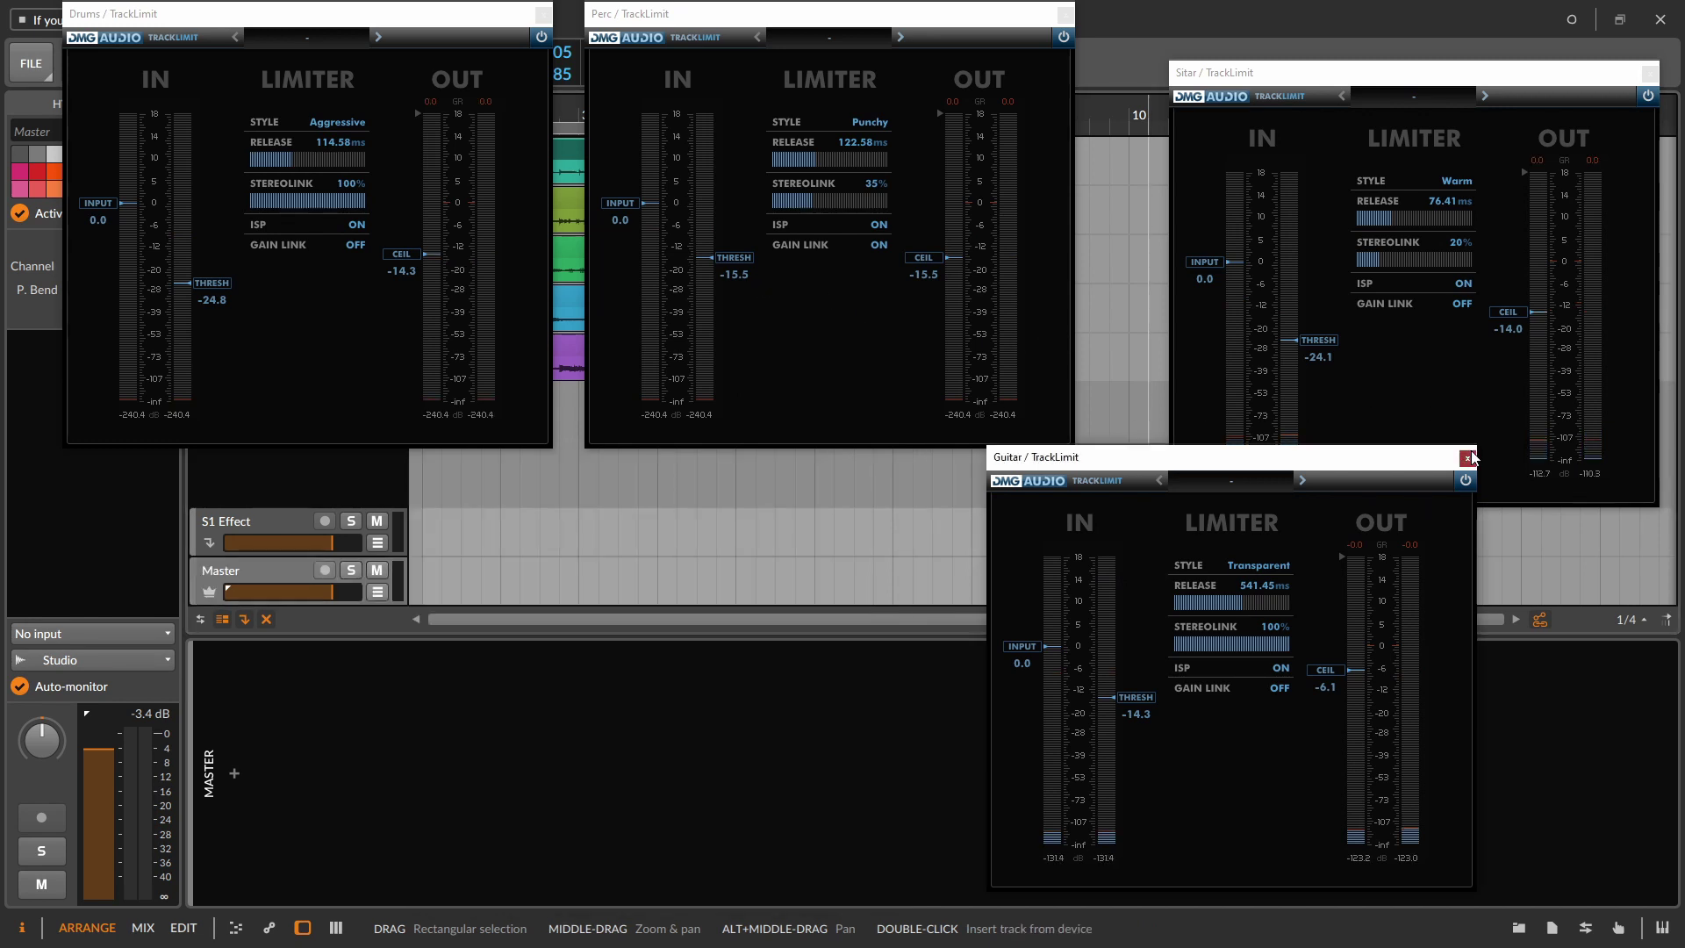
click(1466, 457)
click(1650, 73)
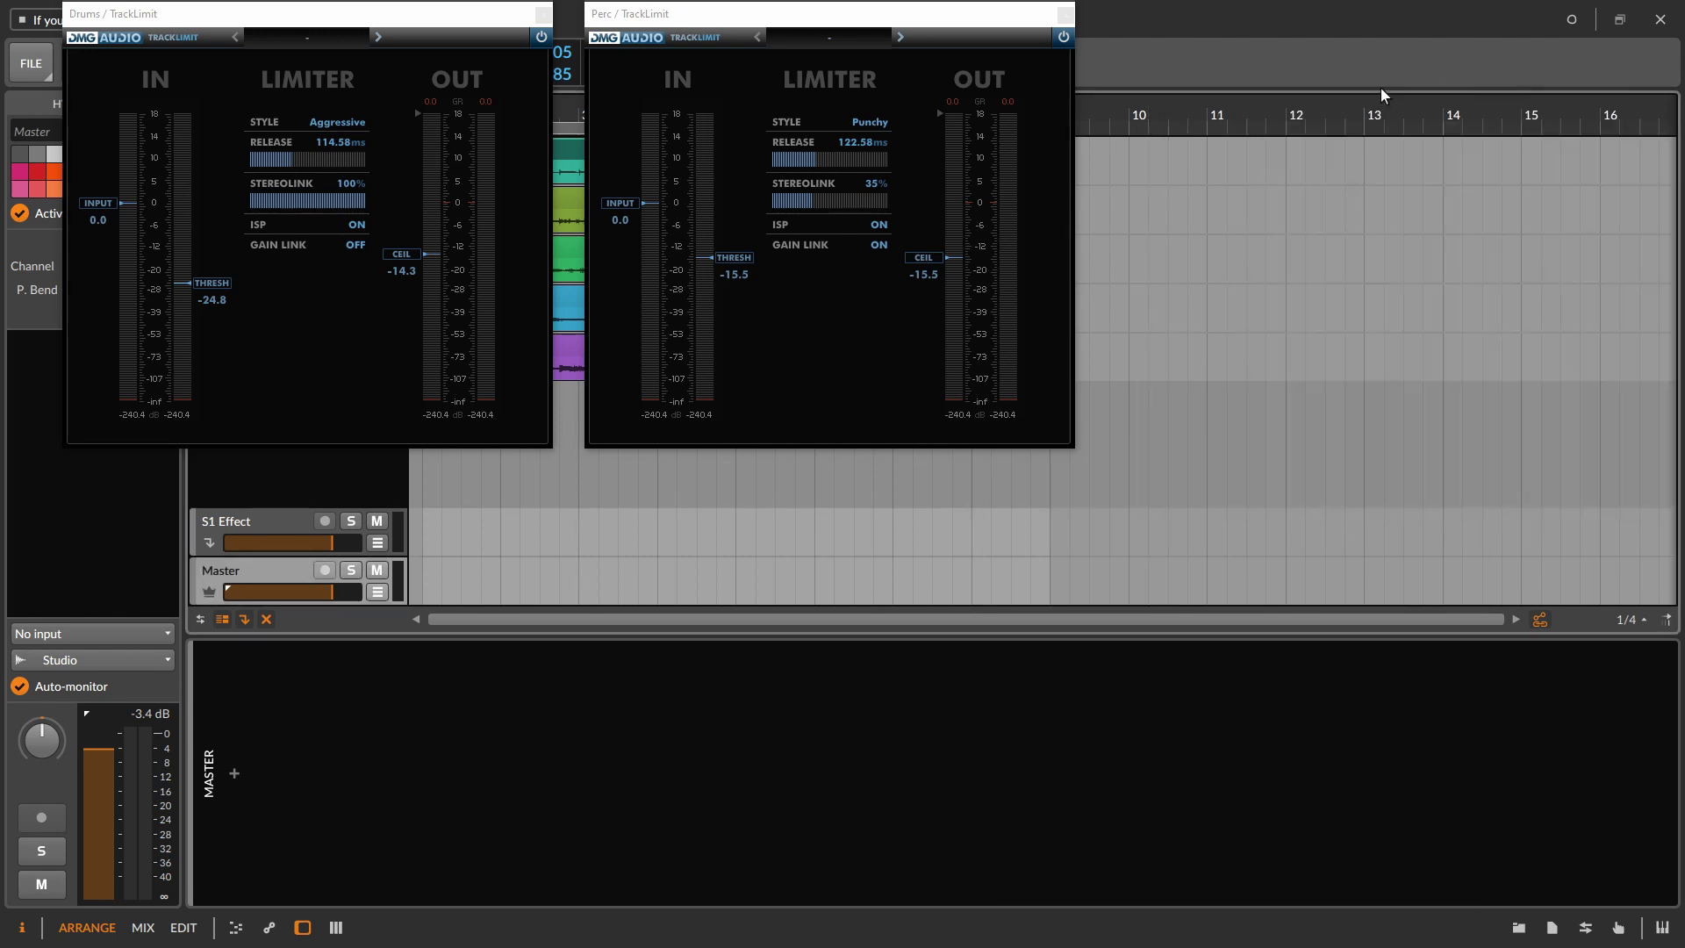
click(1065, 14)
click(543, 14)
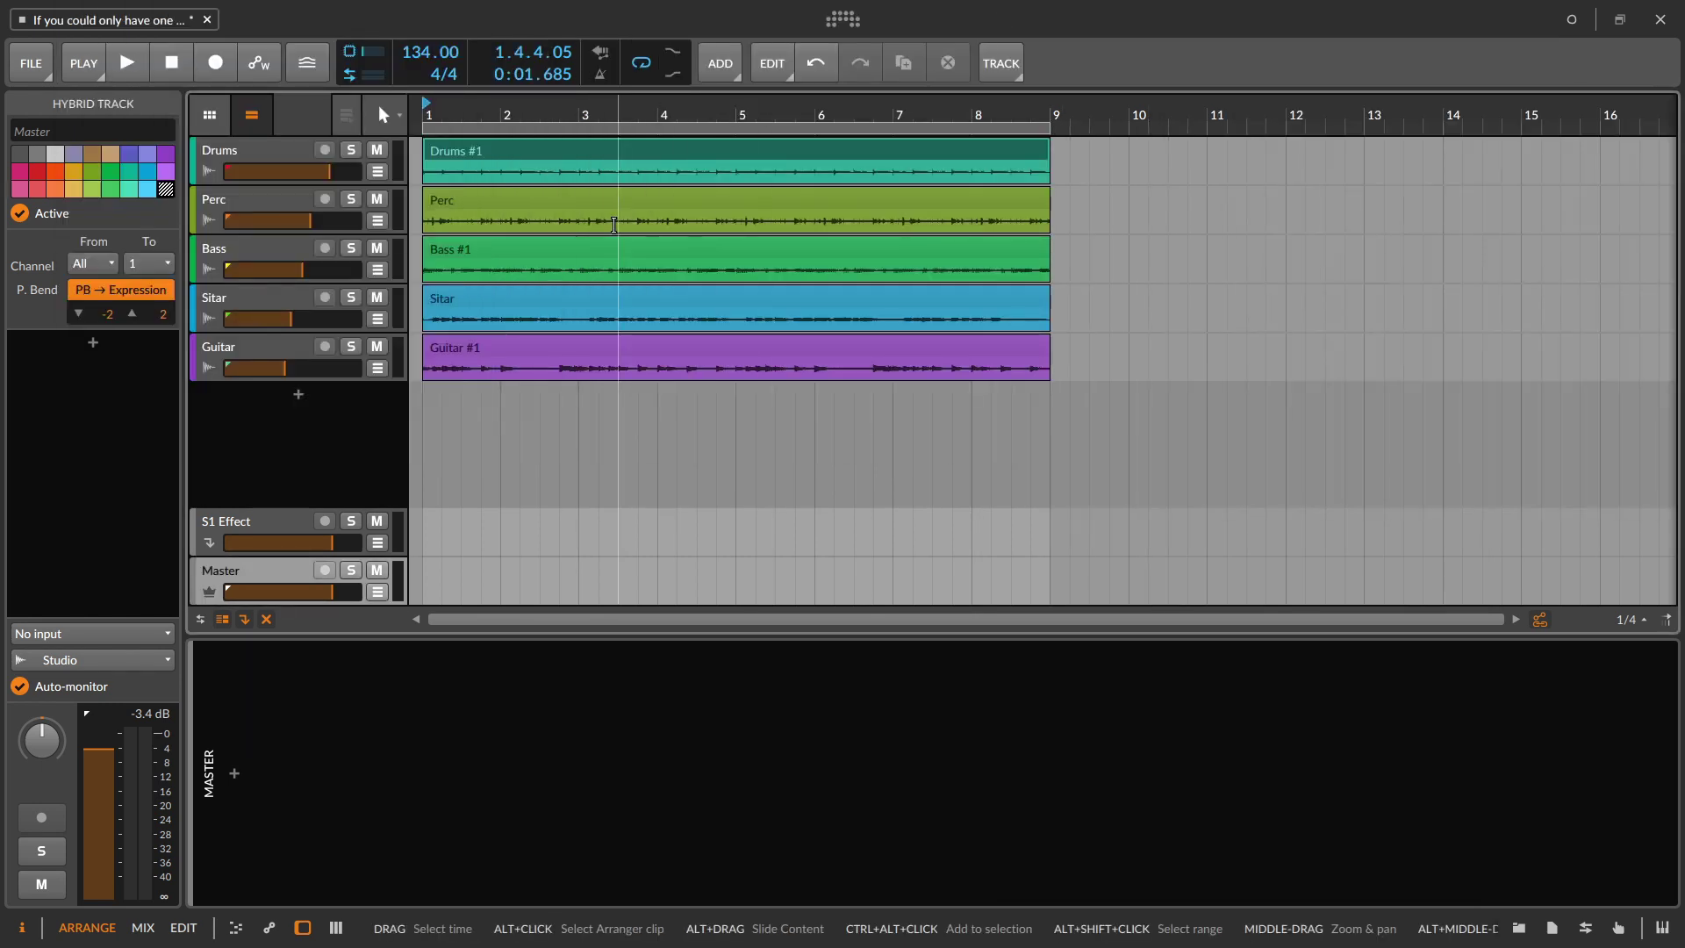